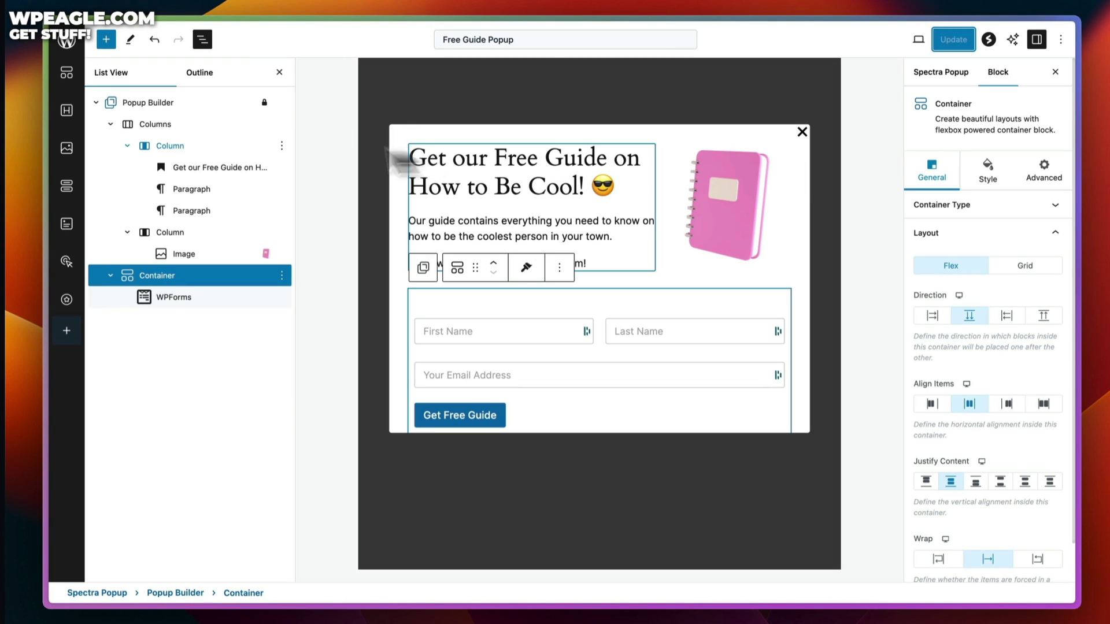
# - Select the Popup Builder block and raise Popup Max Height from 514 to 624
pyautogui.click(198, 107)
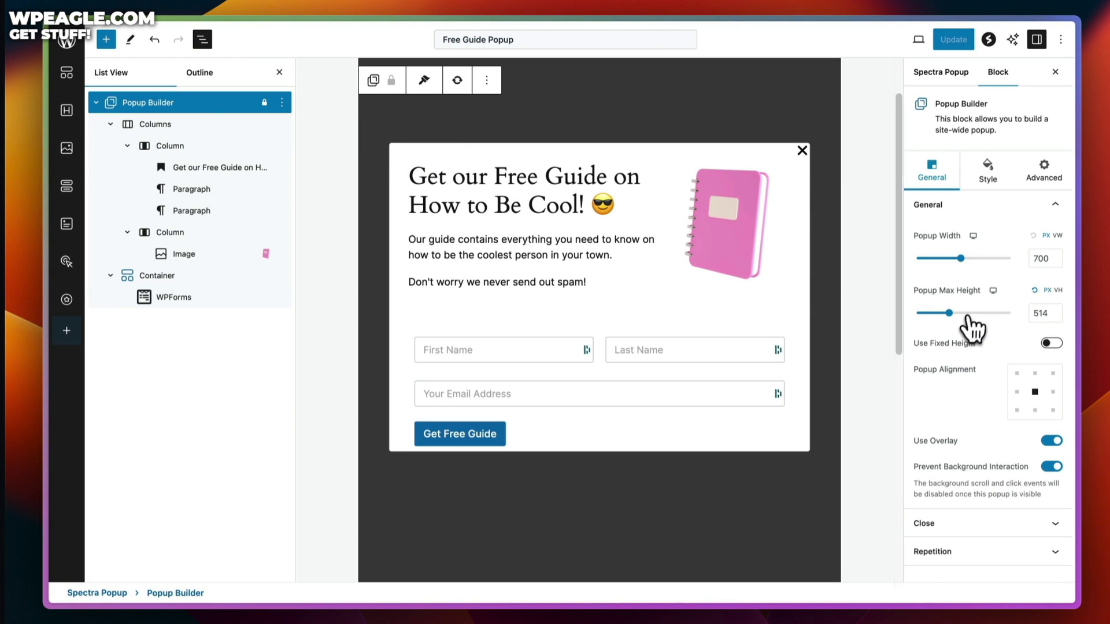
pyautogui.moveTo(950, 314); pyautogui.dragTo(957, 314)
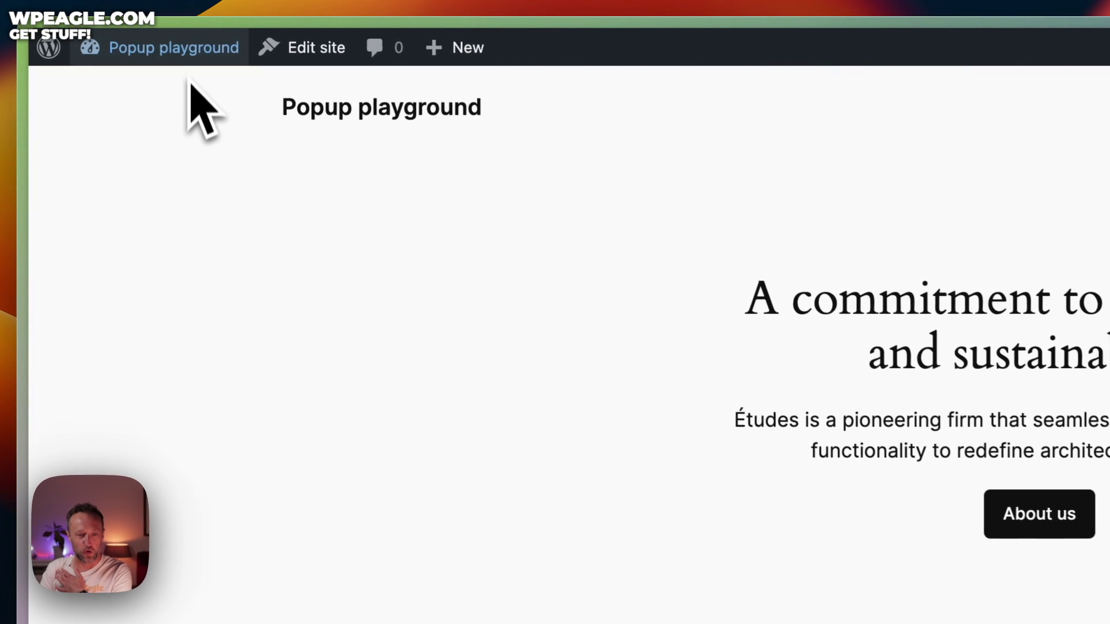
# - Go from the site to the admin dashboard's Add New Plugin page
pyautogui.moveTo(119, 34)
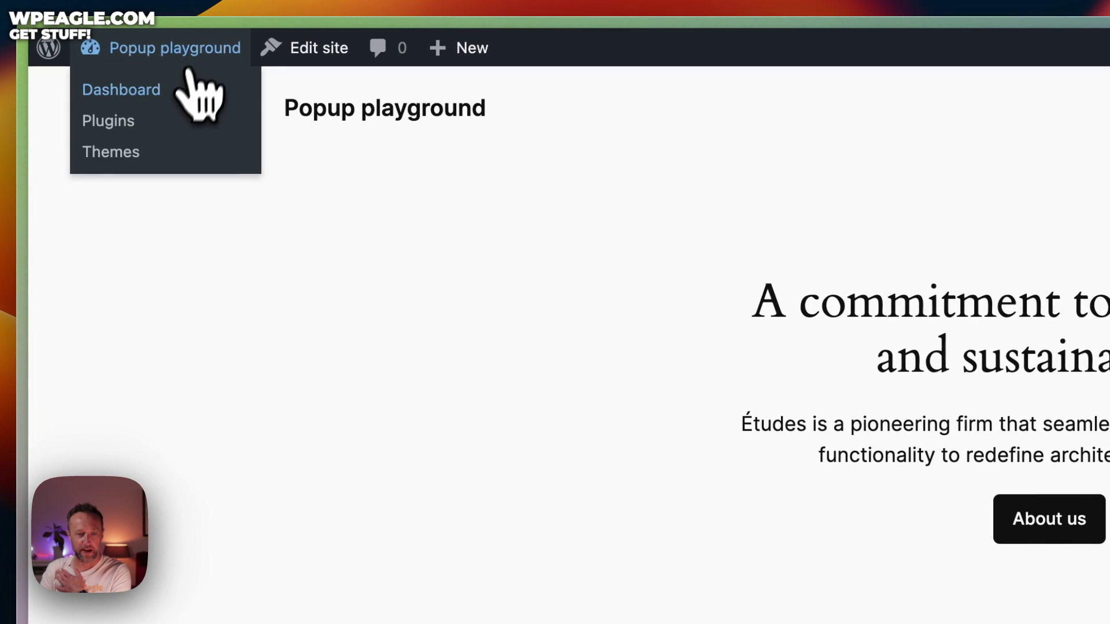
pyautogui.click(181, 95)
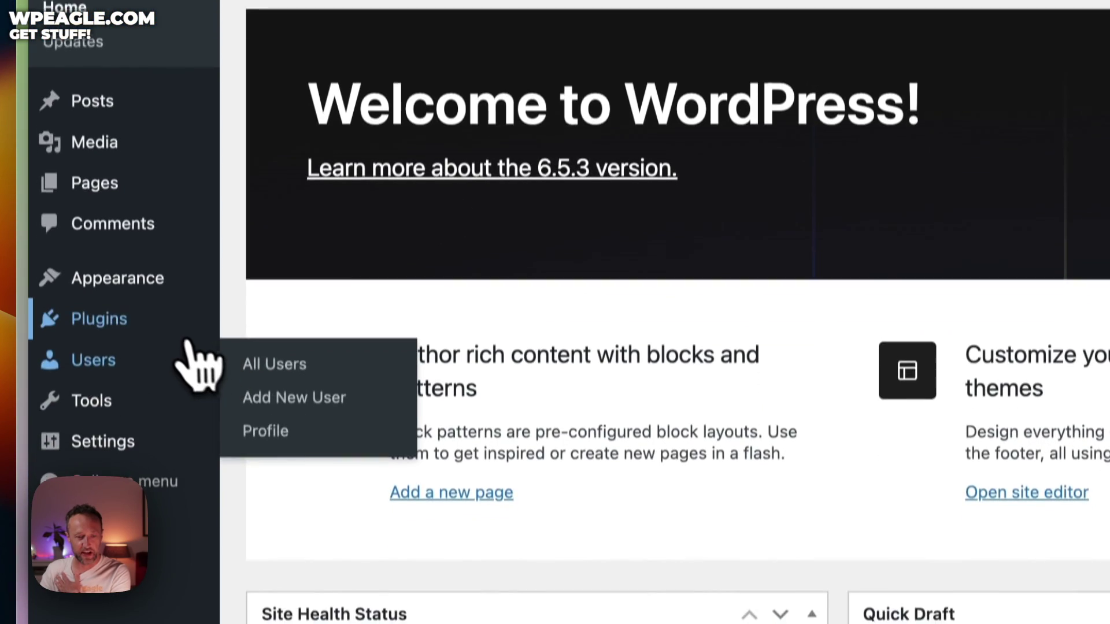
pyautogui.moveTo(200, 465)
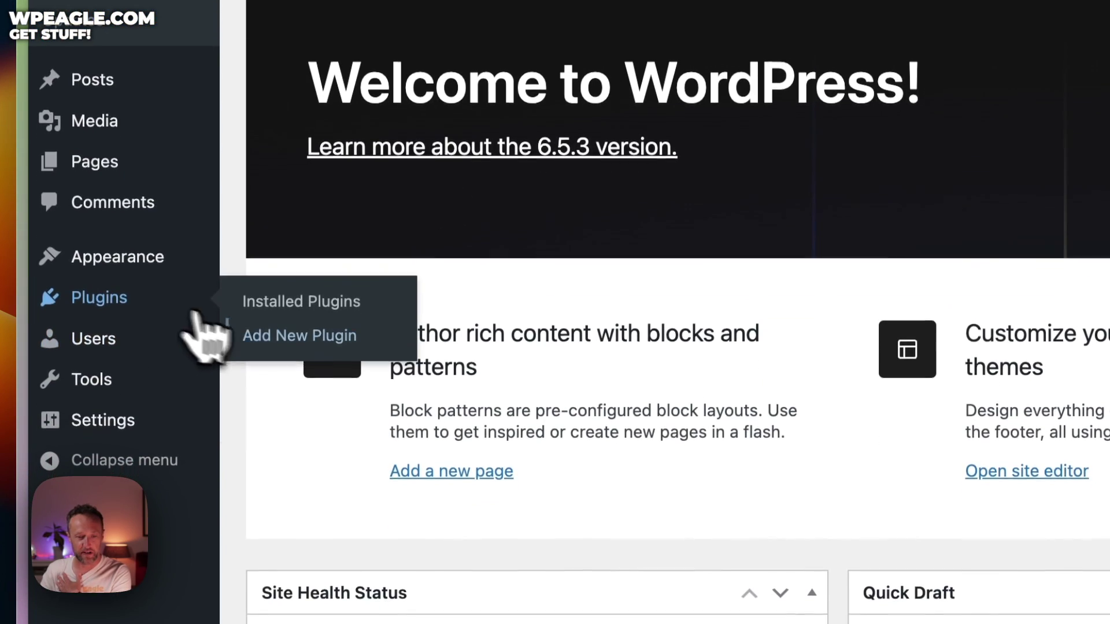
pyautogui.click(283, 335)
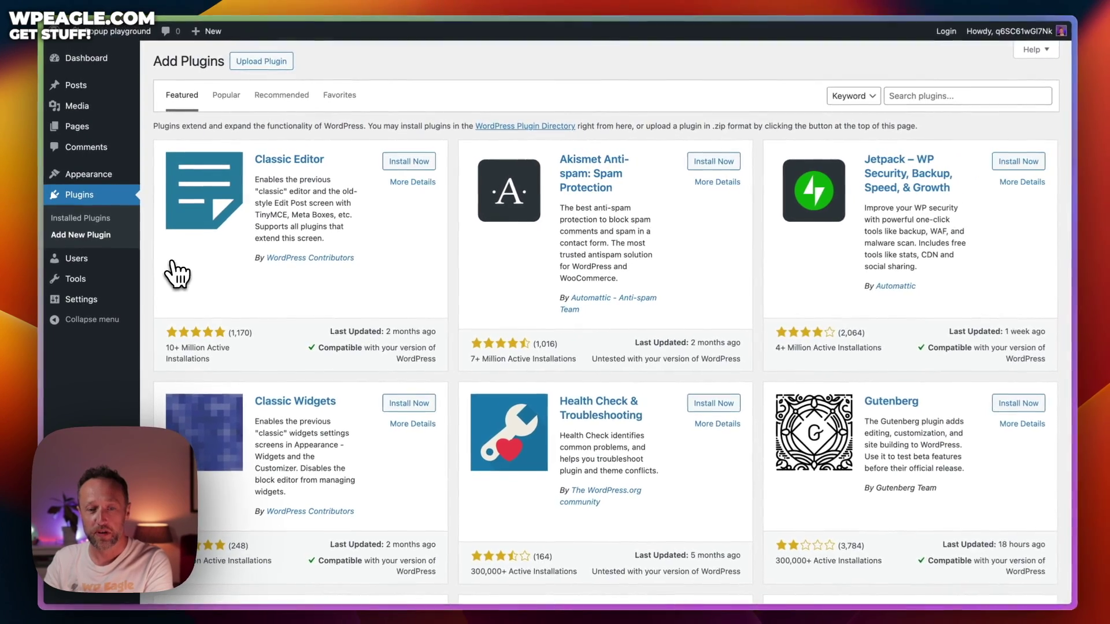
# - Search for 'spectra', install and activate the Spectra plugin, then refresh
pyautogui.click(928, 96)
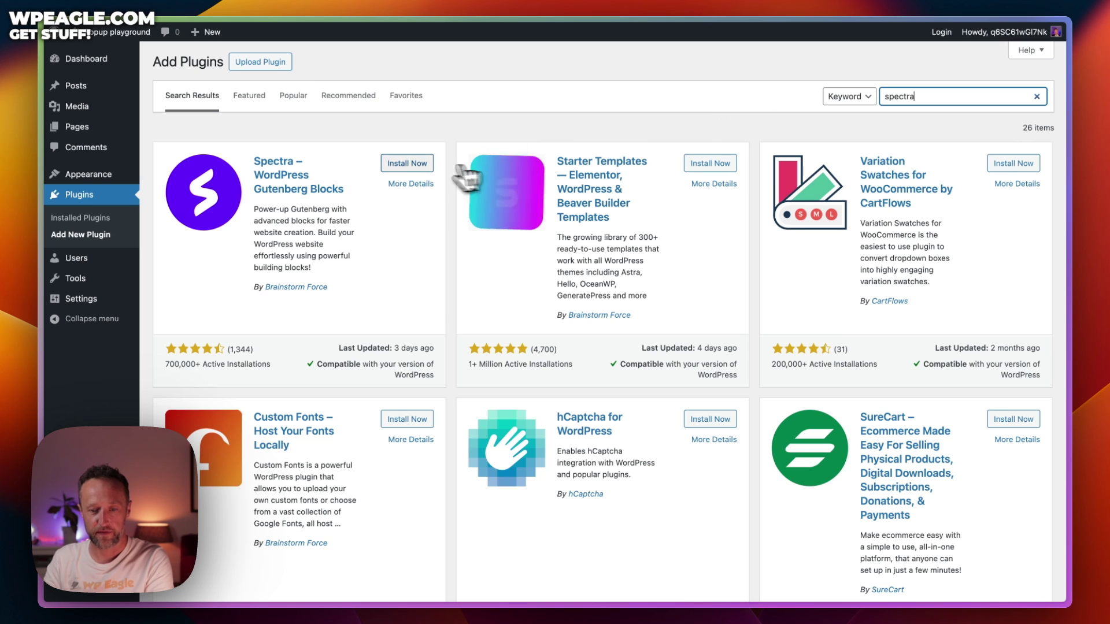
pyautogui.click(391, 164)
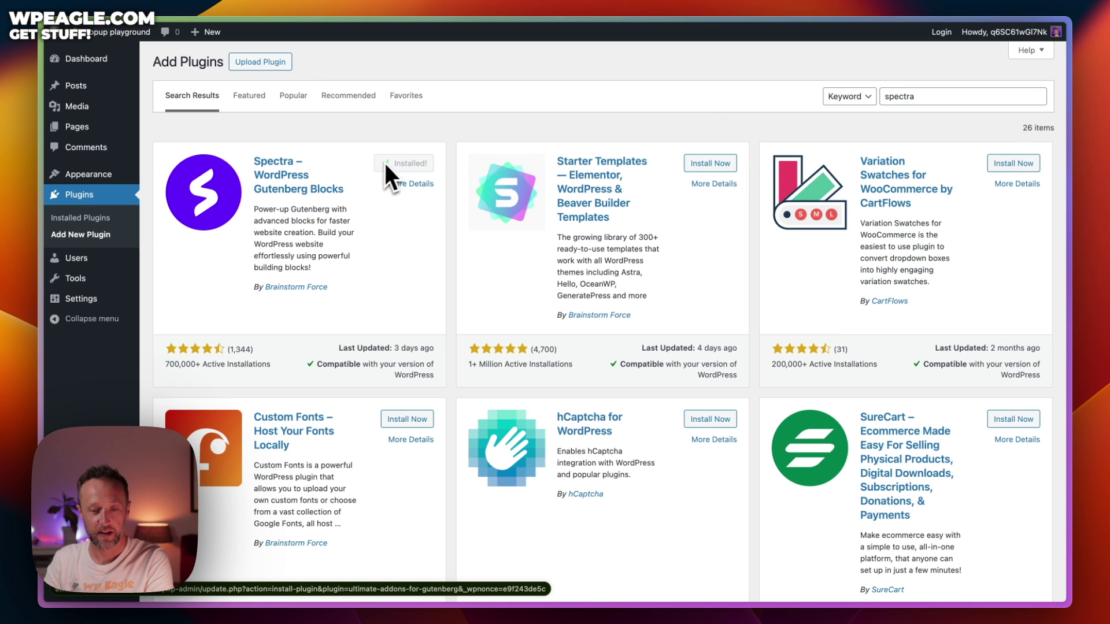
pyautogui.click(405, 164)
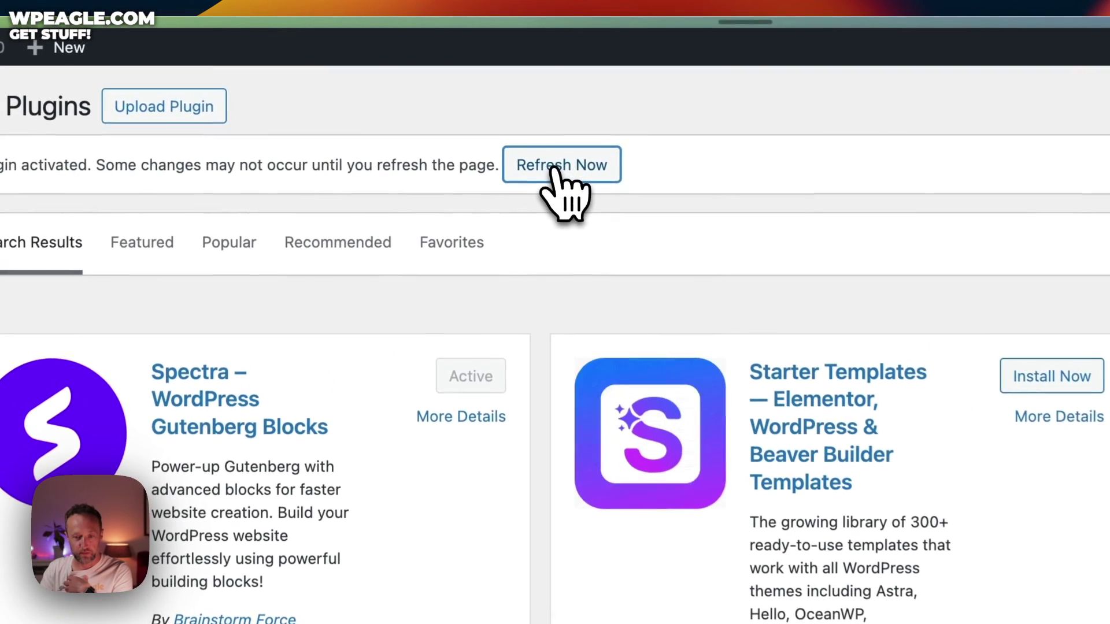
pyautogui.click(553, 170)
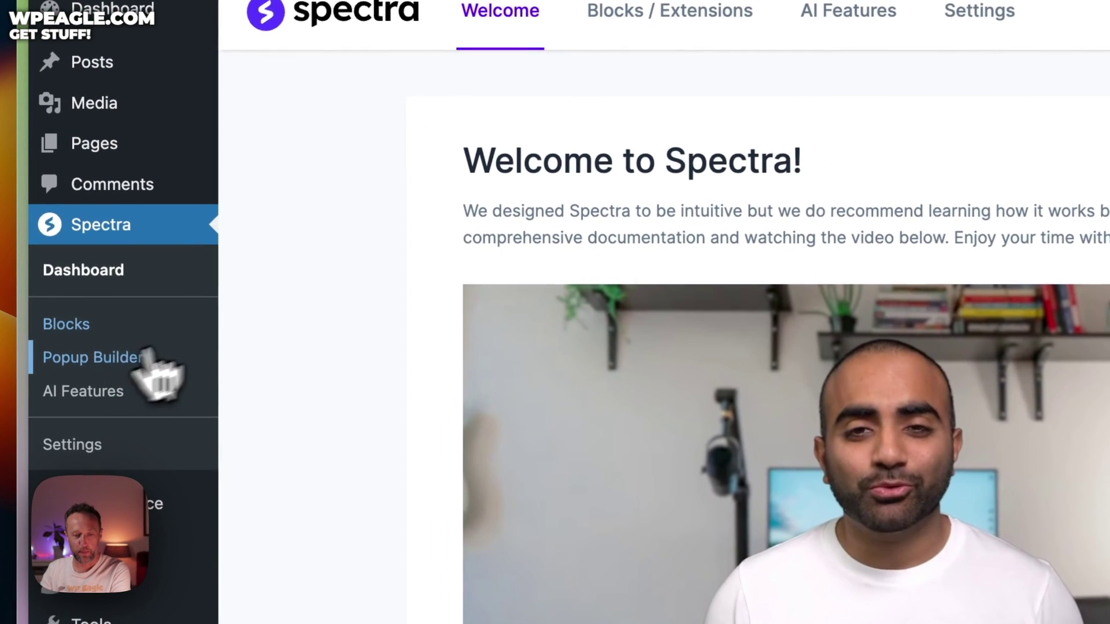
# - Create a new popup from Spectra > Popup Builder and dismiss the block editor guide
pyautogui.click(119, 338)
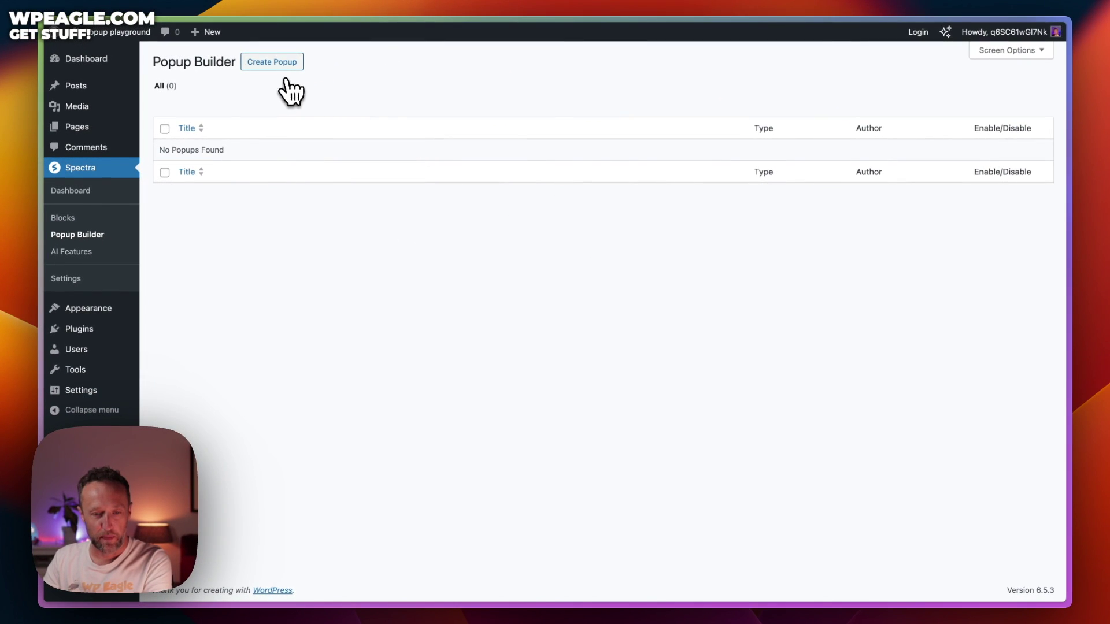
pyautogui.click(283, 64)
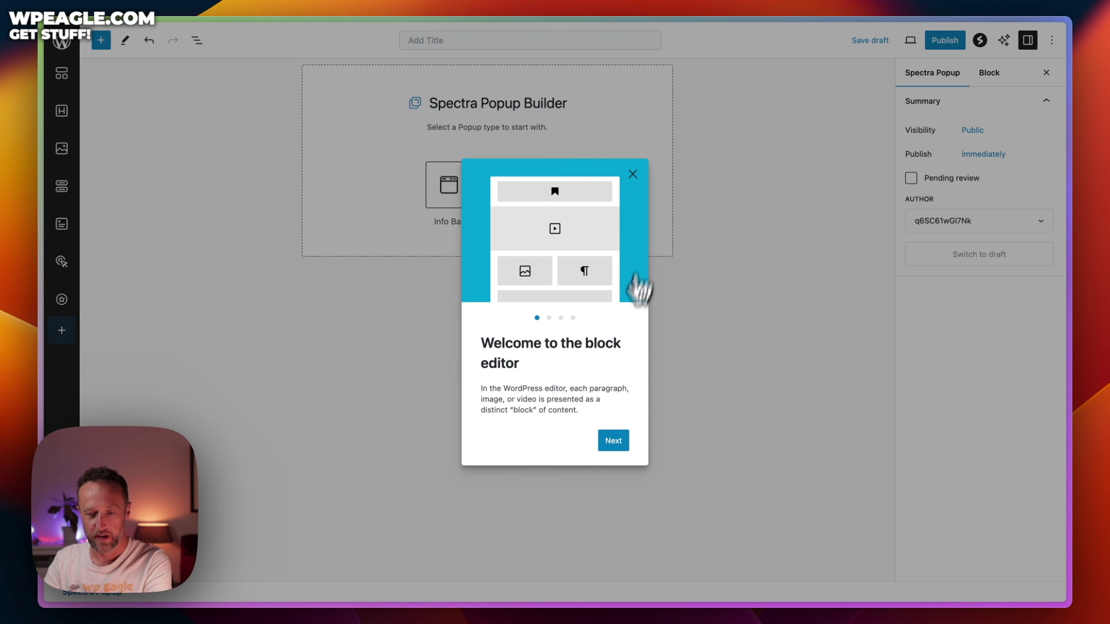
pyautogui.click(635, 176)
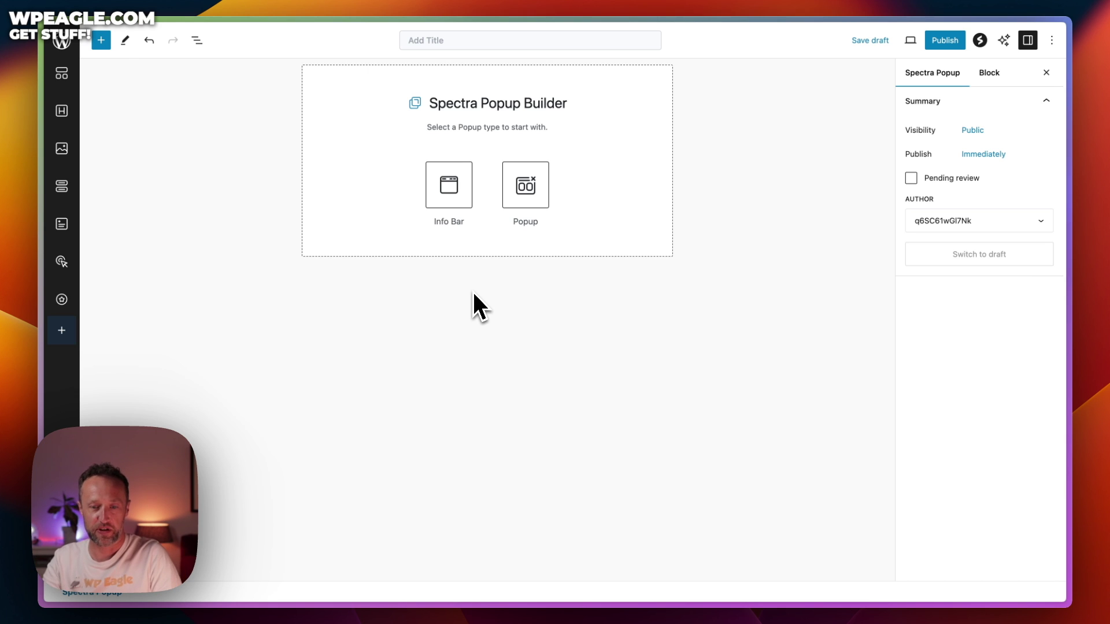
# - Choose the Popup type and replace the paragraph text with 'sfsfsfsd'
pyautogui.click(524, 200)
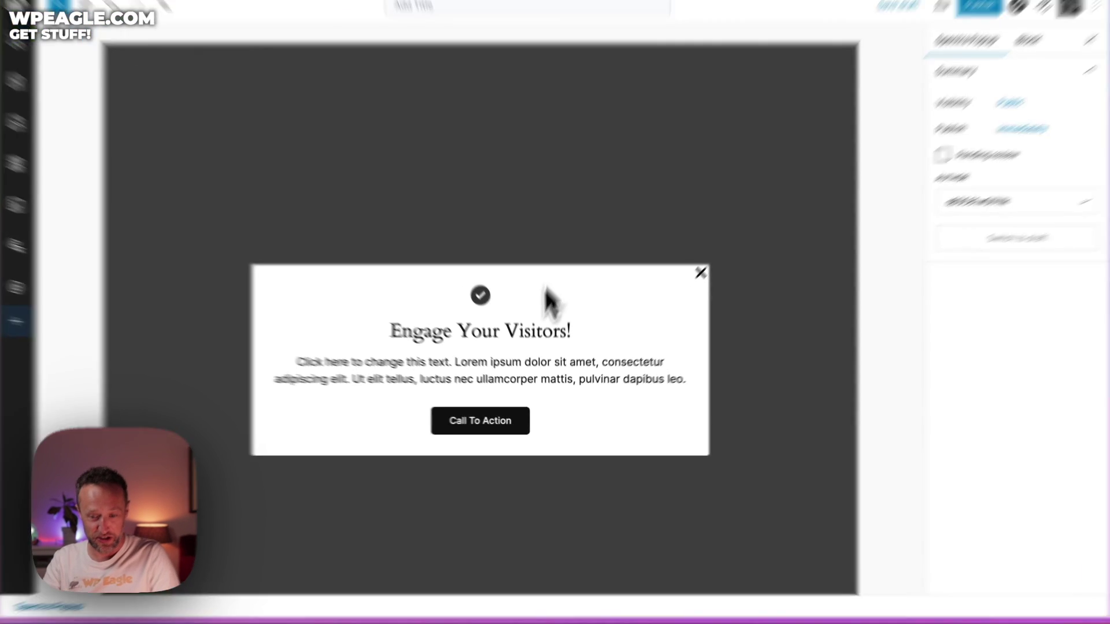
pyautogui.click(501, 383)
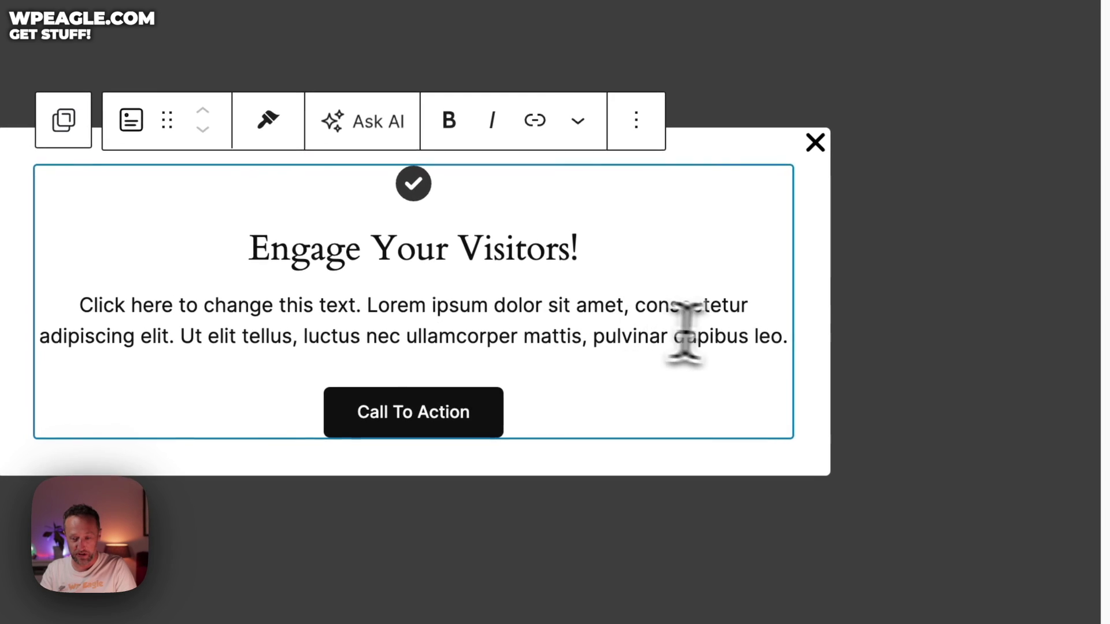
pyautogui.moveTo(797, 342); pyautogui.dragTo(46, 286)
pyautogui.write('sfsfs')
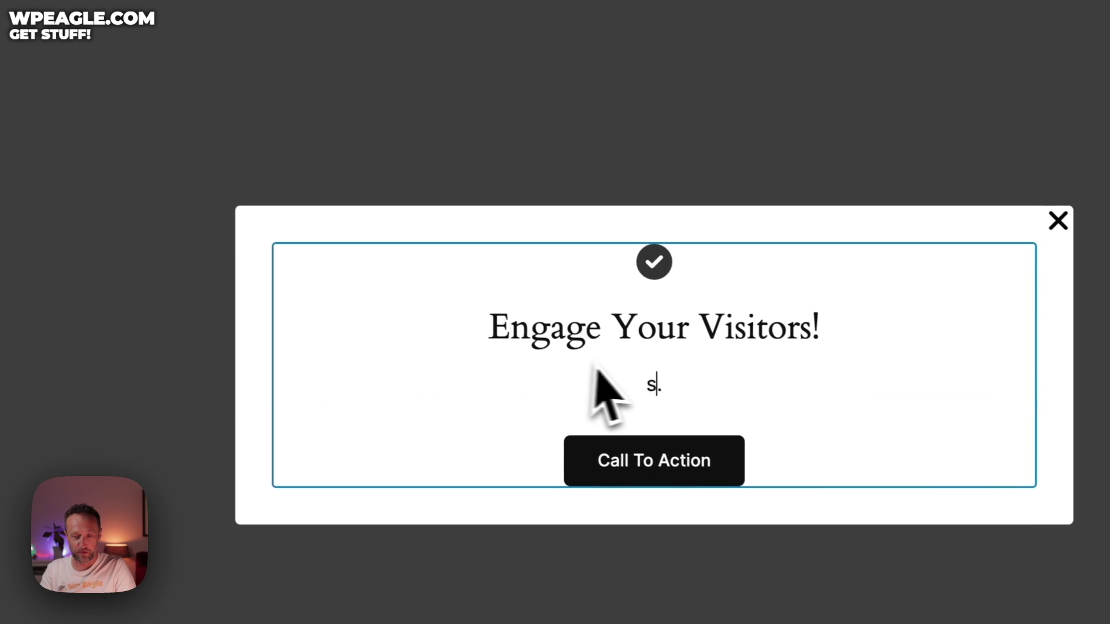
pyautogui.write('fsd')
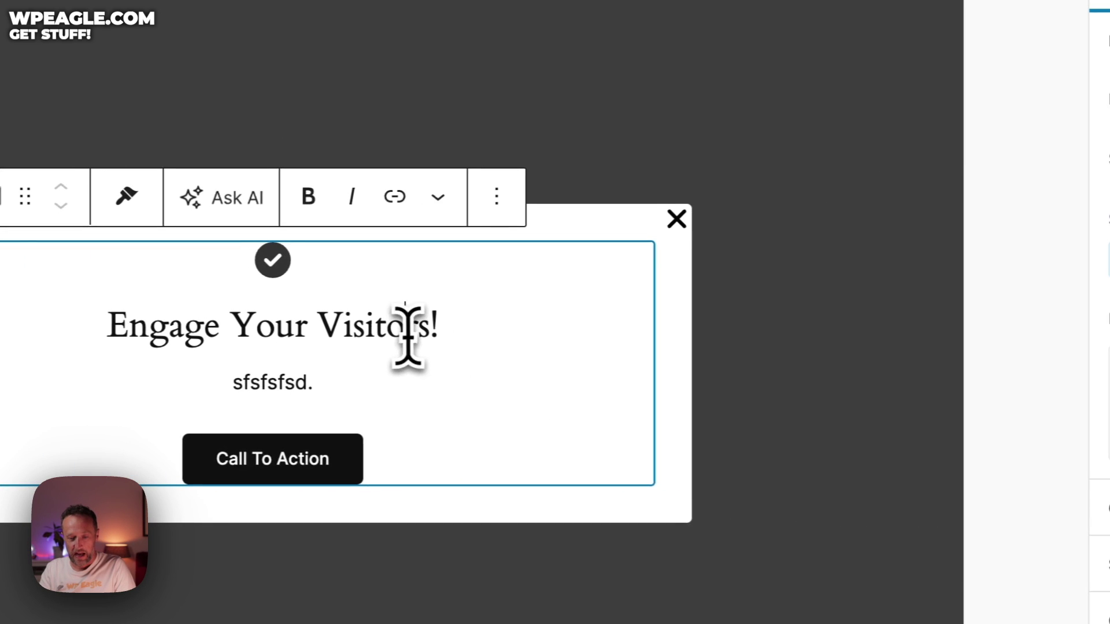
# - Browse the Info Box Content, Separator and Call To Action panels, then show List View
pyautogui.click(715, 465)
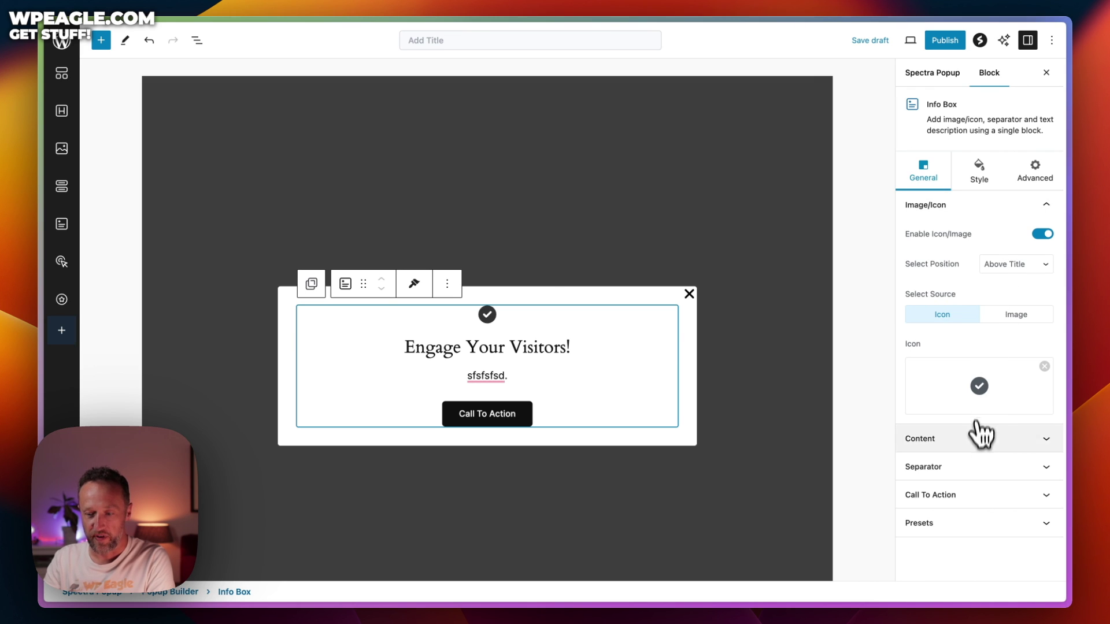
pyautogui.click(977, 445)
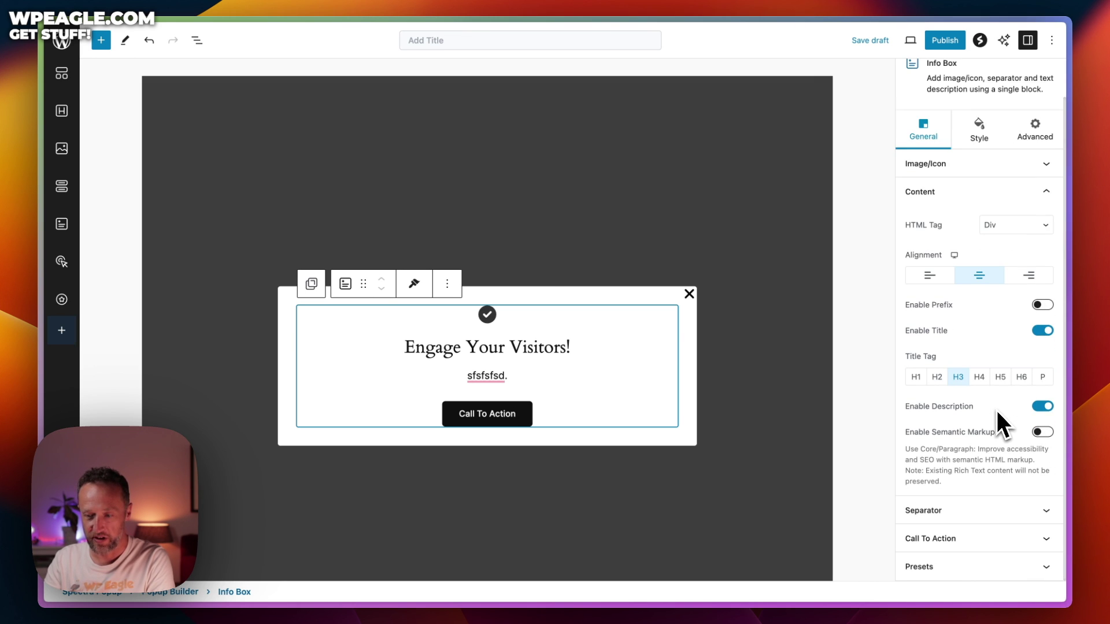
pyautogui.click(989, 508)
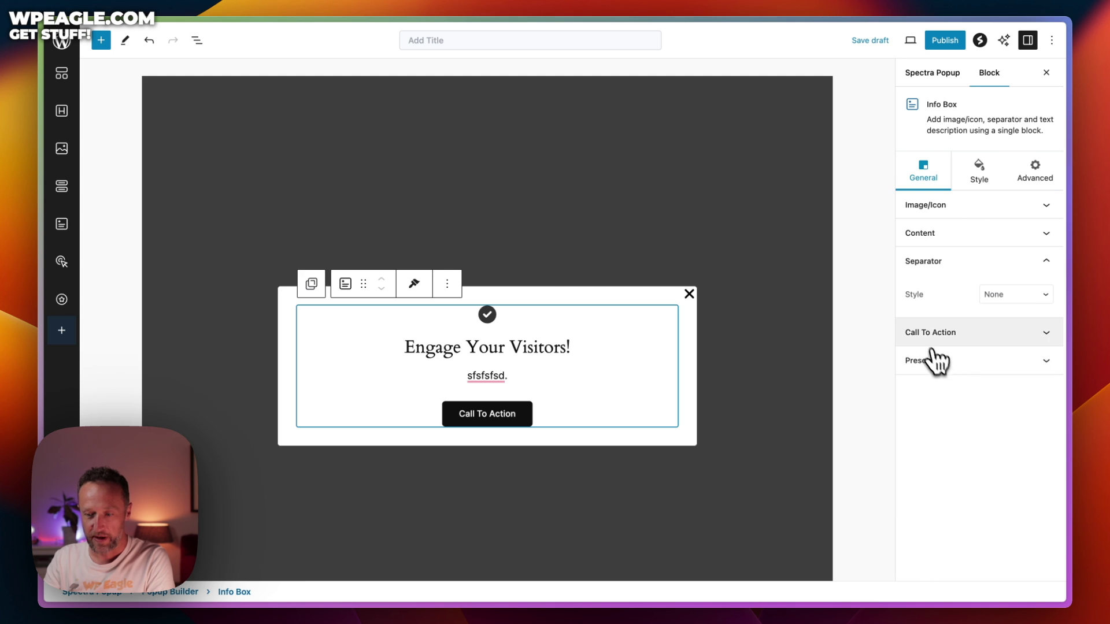
pyautogui.click(926, 336)
pyautogui.click(956, 508)
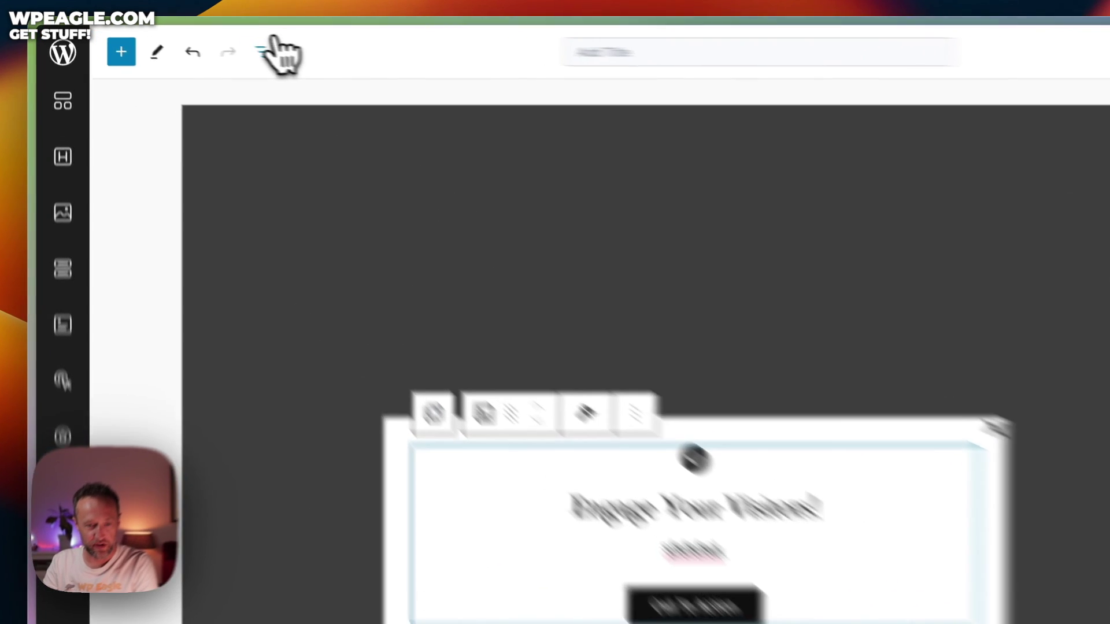
pyautogui.click(265, 51)
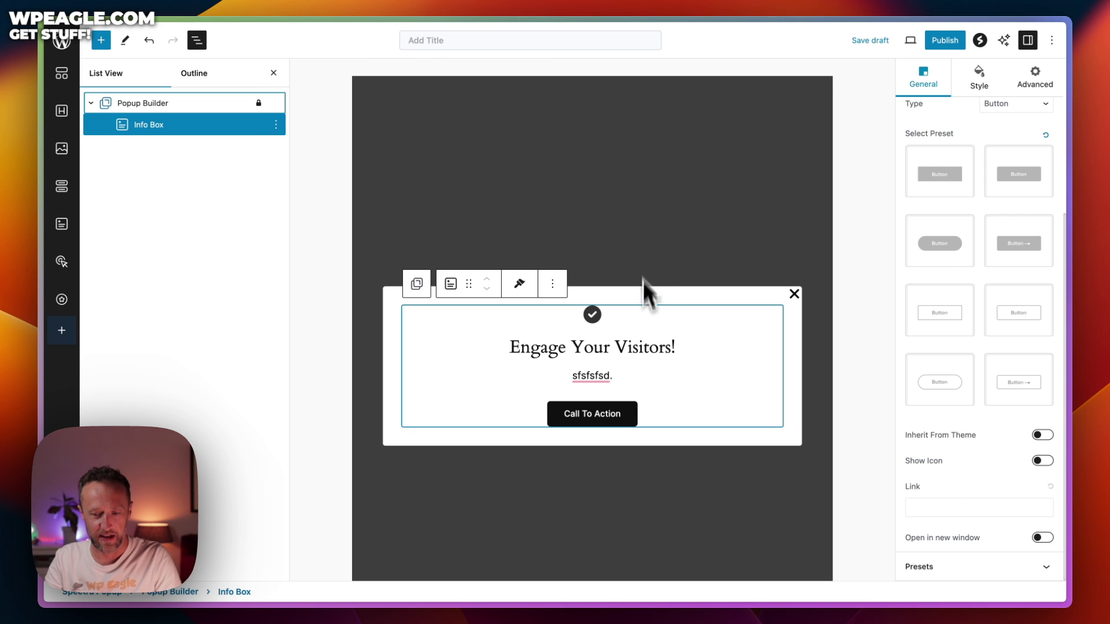
# - Leave the popup editor without saving and go to Plugins > Add New Plugin
pyautogui.click(61, 44)
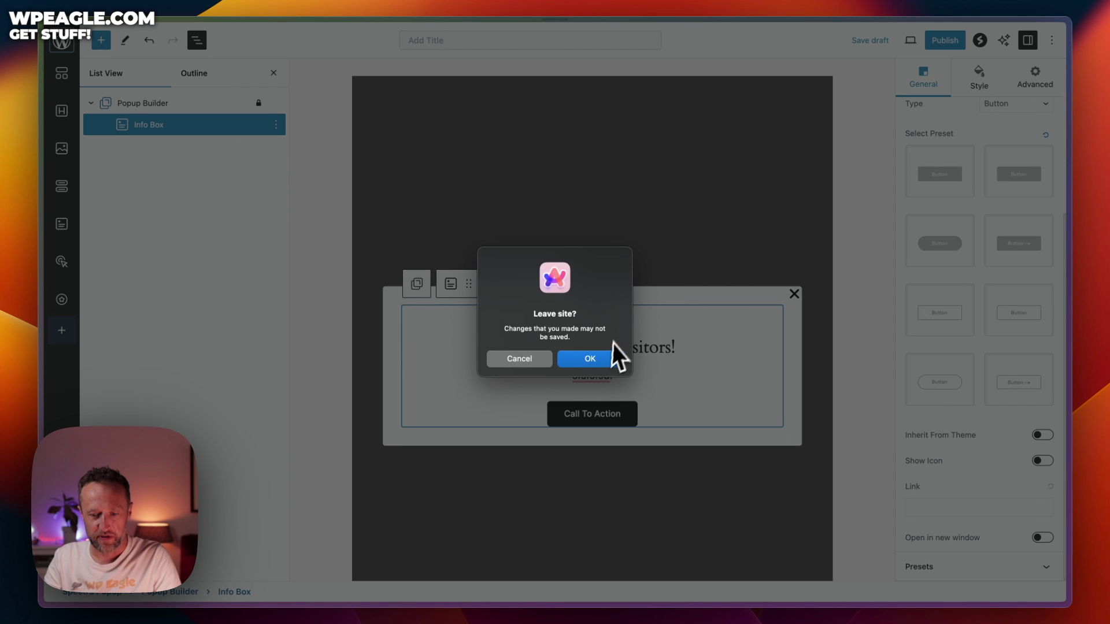
pyautogui.click(613, 358)
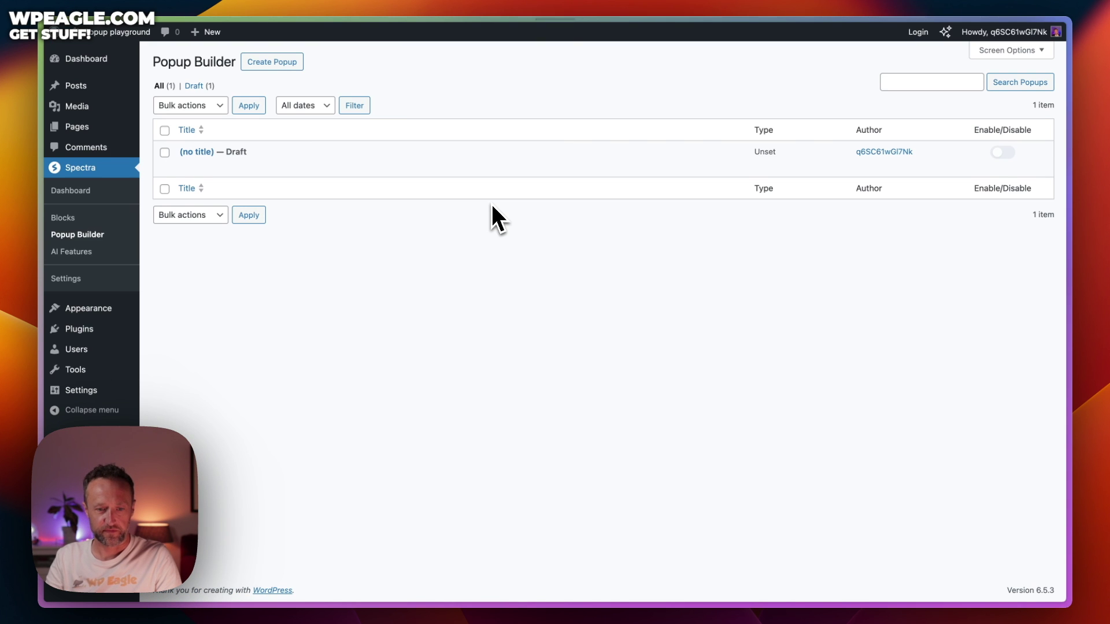
pyautogui.moveTo(229, 144)
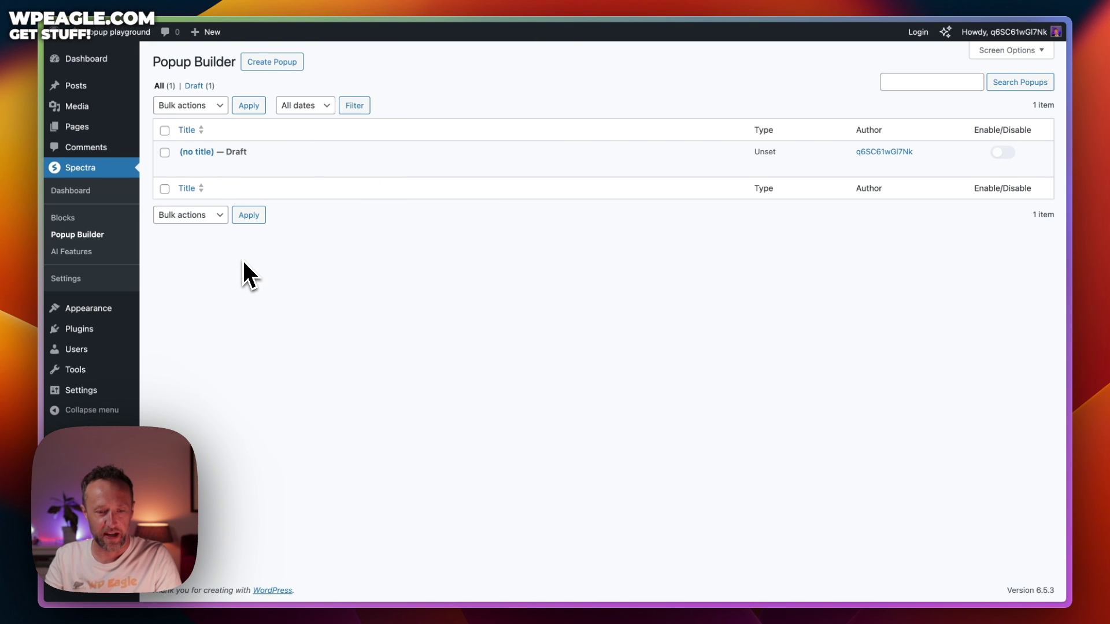
pyautogui.moveTo(104, 331)
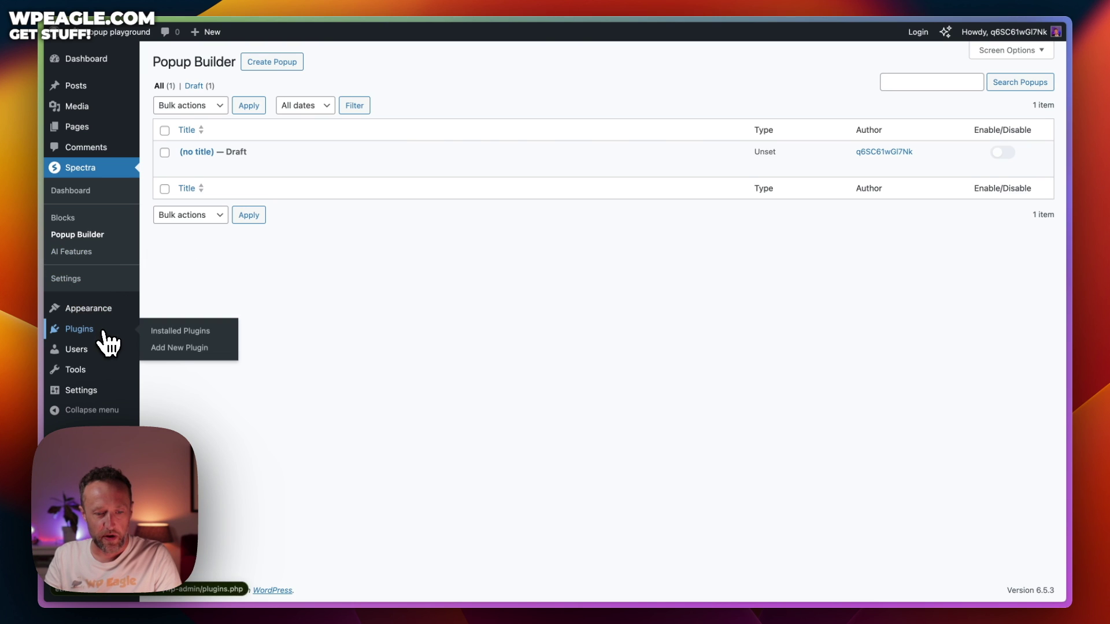
pyautogui.click(205, 348)
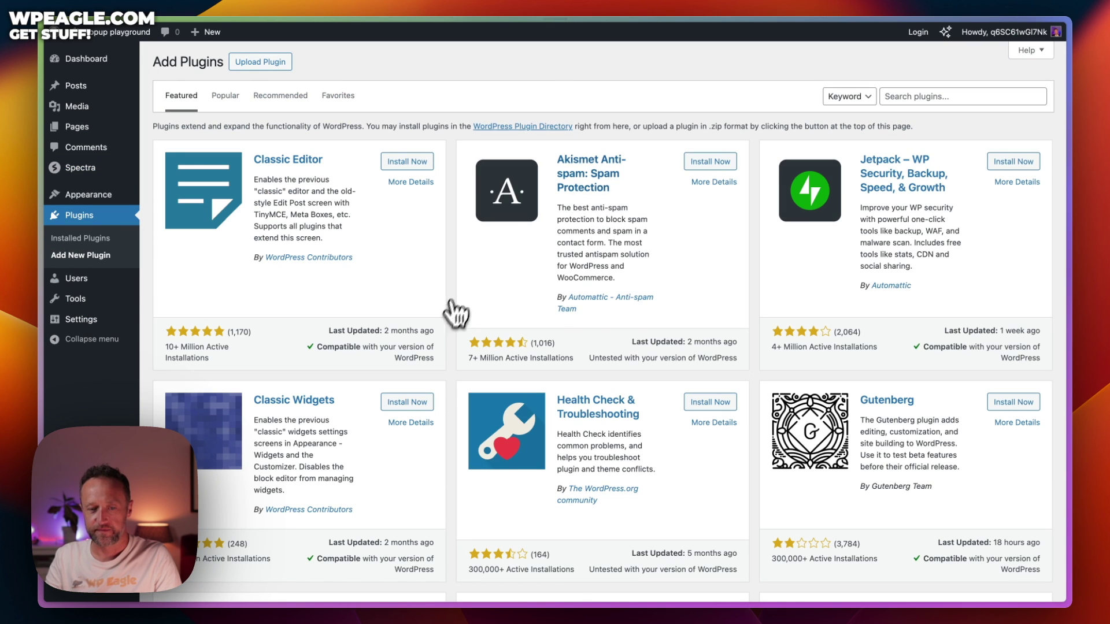
# - Search 'wpforms', then install and activate Contact Form by WPForms
pyautogui.click(921, 98)
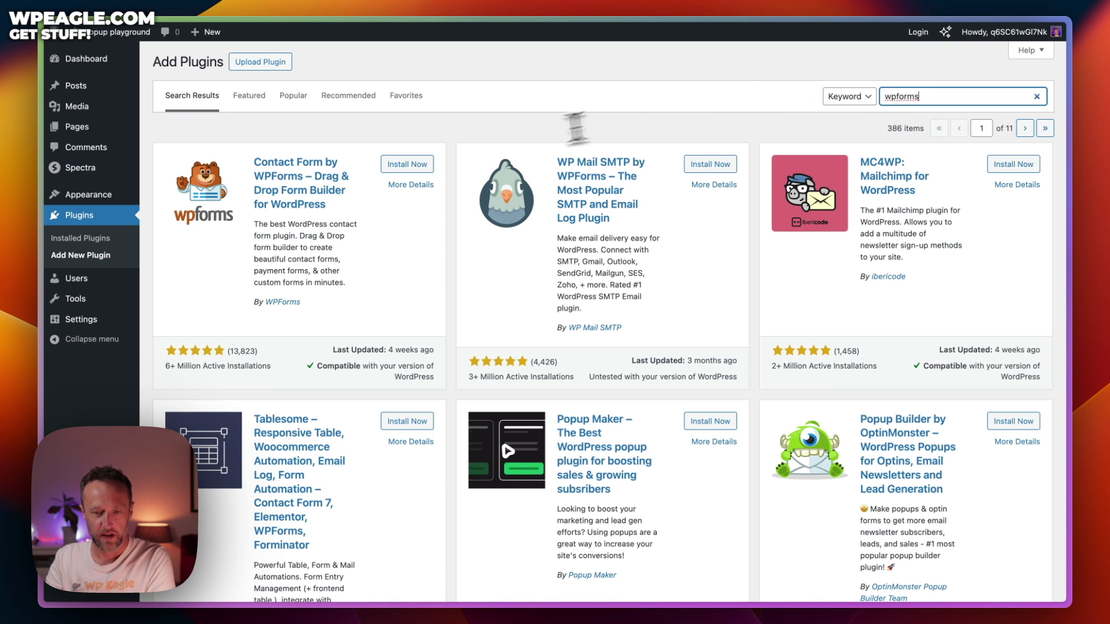
pyautogui.click(421, 166)
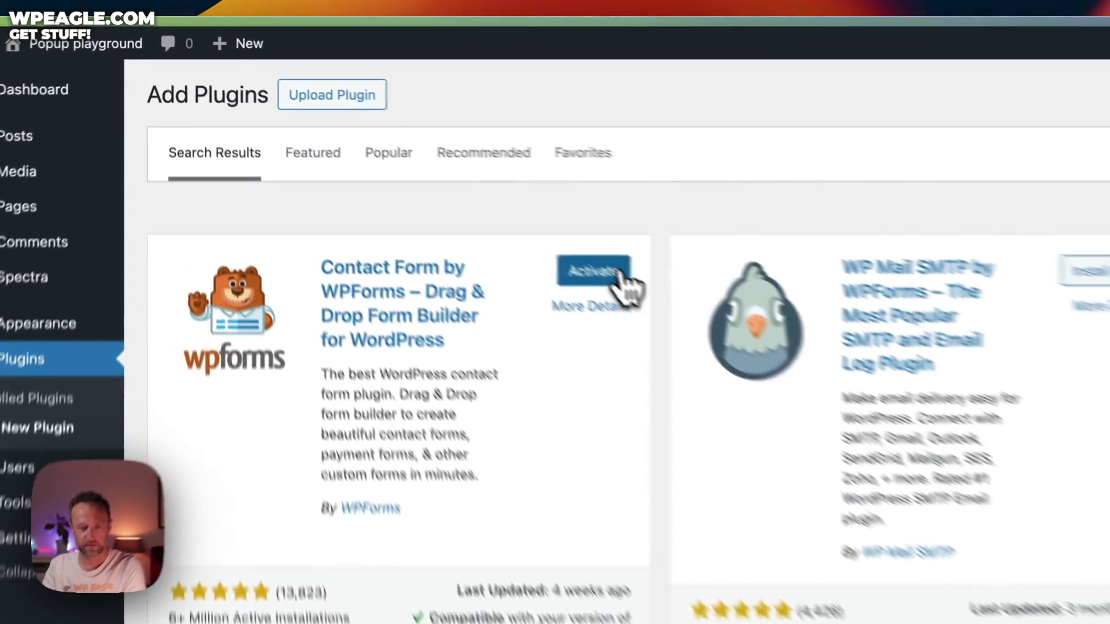
pyautogui.click(427, 165)
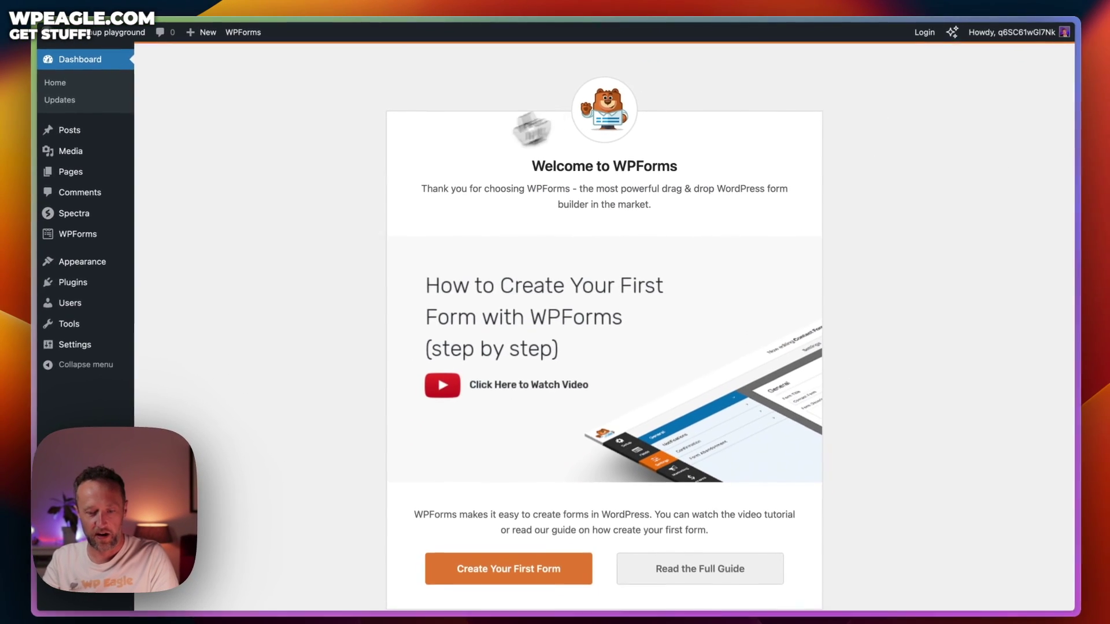
# - Dismiss the WPForms welcome and start a form from the Newsletter Signup Form template
pyautogui.scroll(-5, 605, 462)
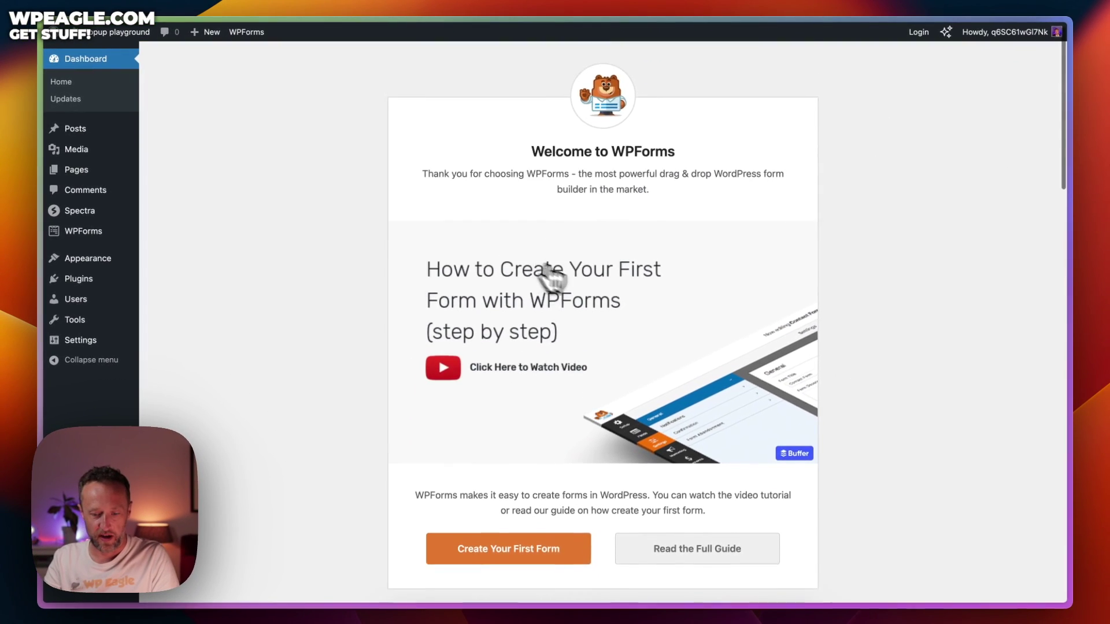
pyautogui.scroll(2, 581, 286)
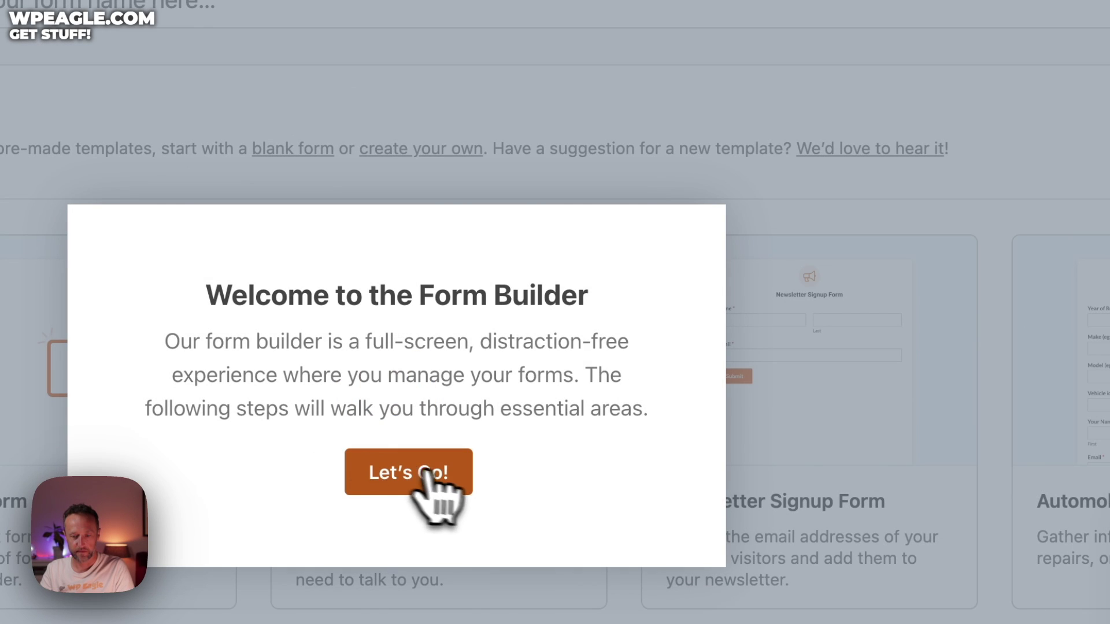
pyautogui.click(447, 473)
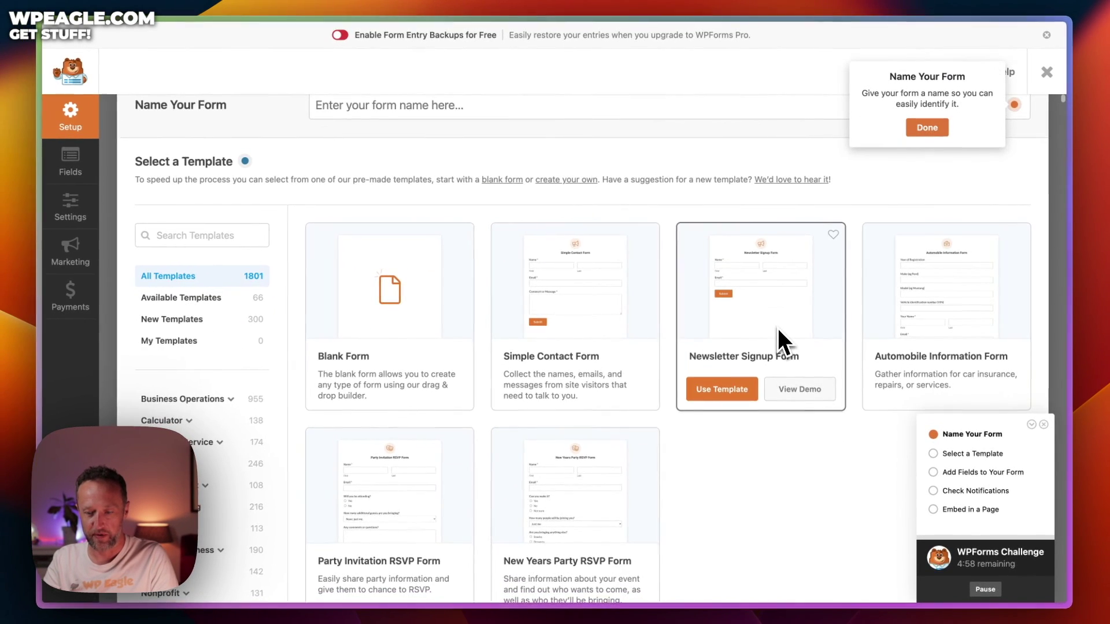
pyautogui.click(728, 396)
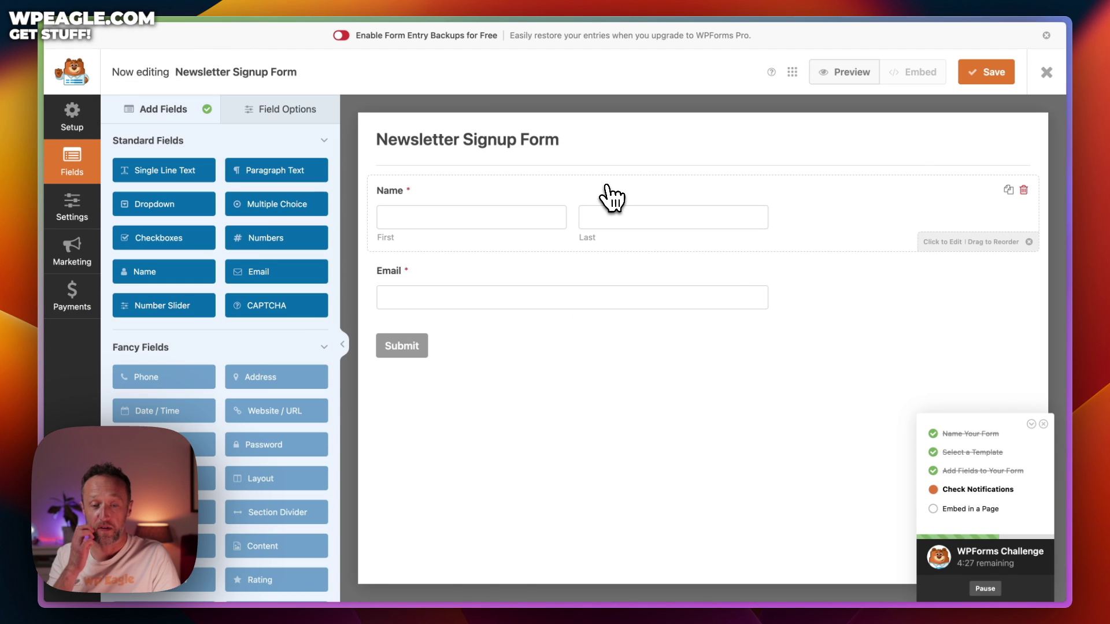
# - Hide the Name field's label and sublabels in its Advanced options
pyautogui.click(559, 198)
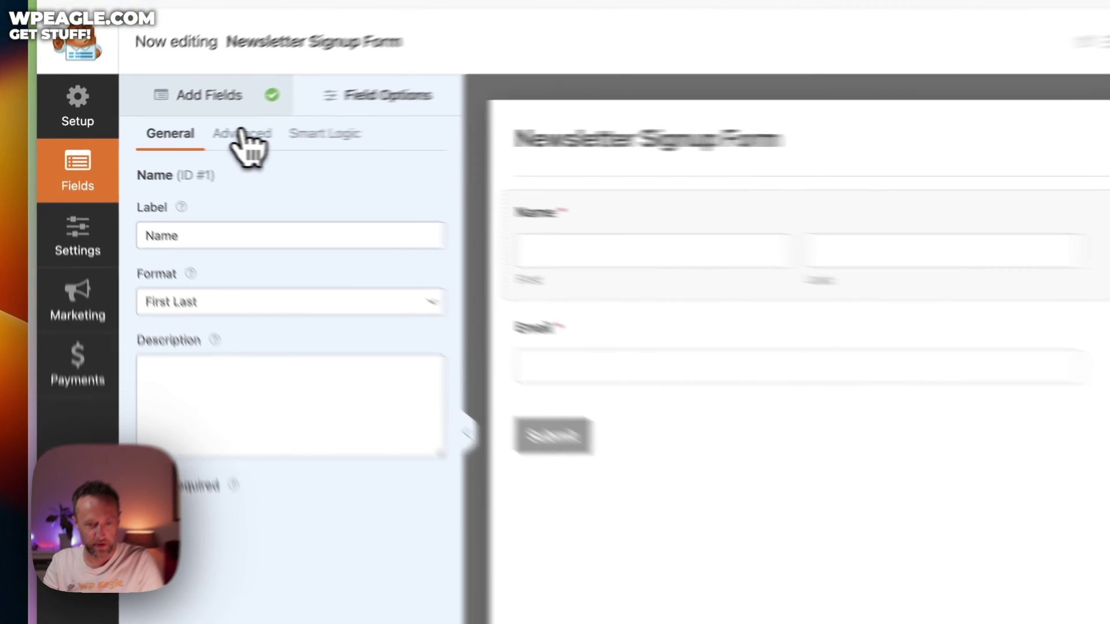
pyautogui.click(185, 135)
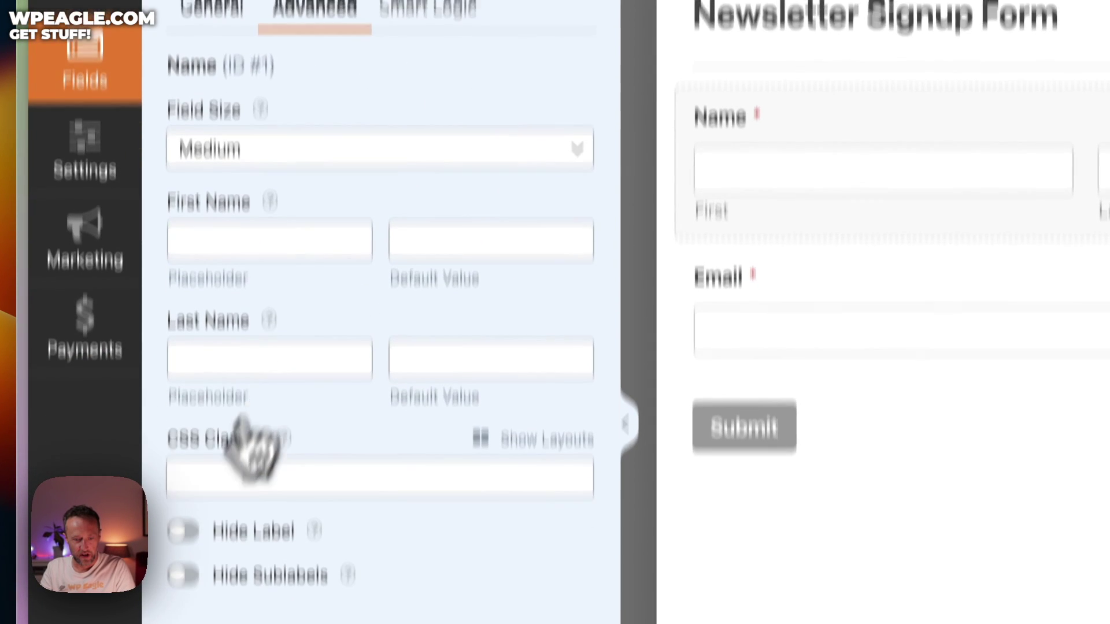
pyautogui.click(182, 531)
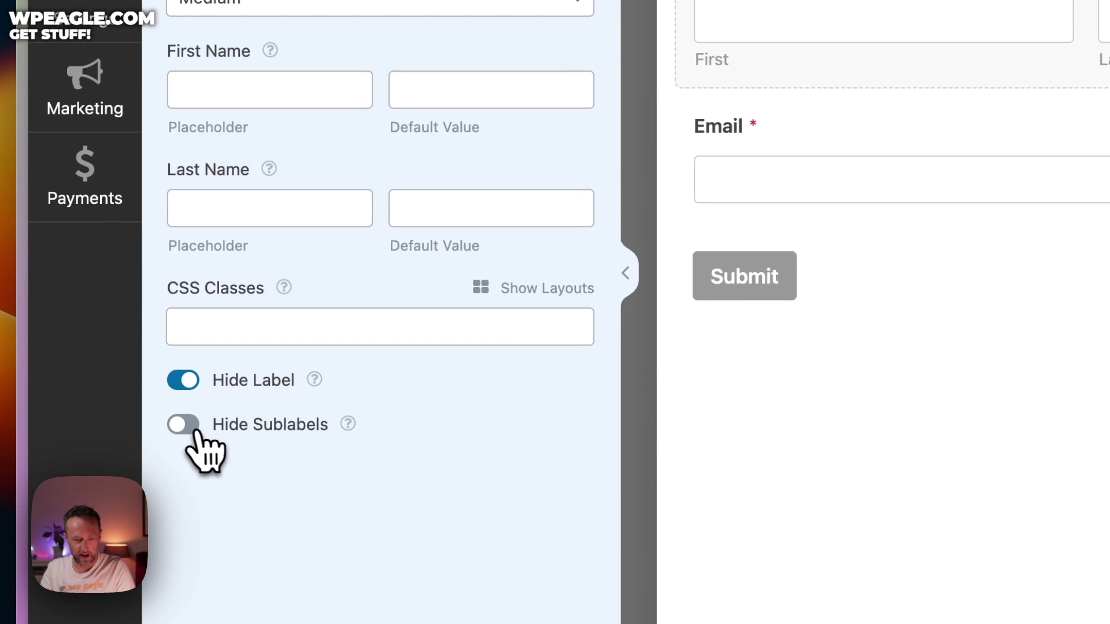
pyautogui.click(183, 575)
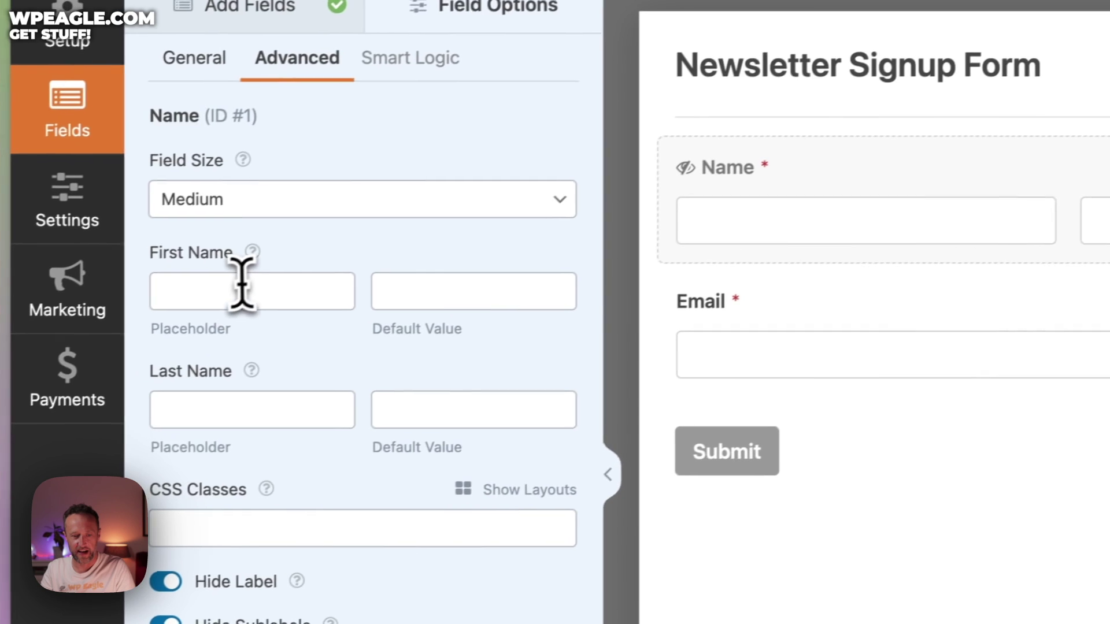
# - Give the Name boxes First Name and Last Name placeholders and set size Large
pyautogui.click(259, 92)
pyautogui.write('First Name')
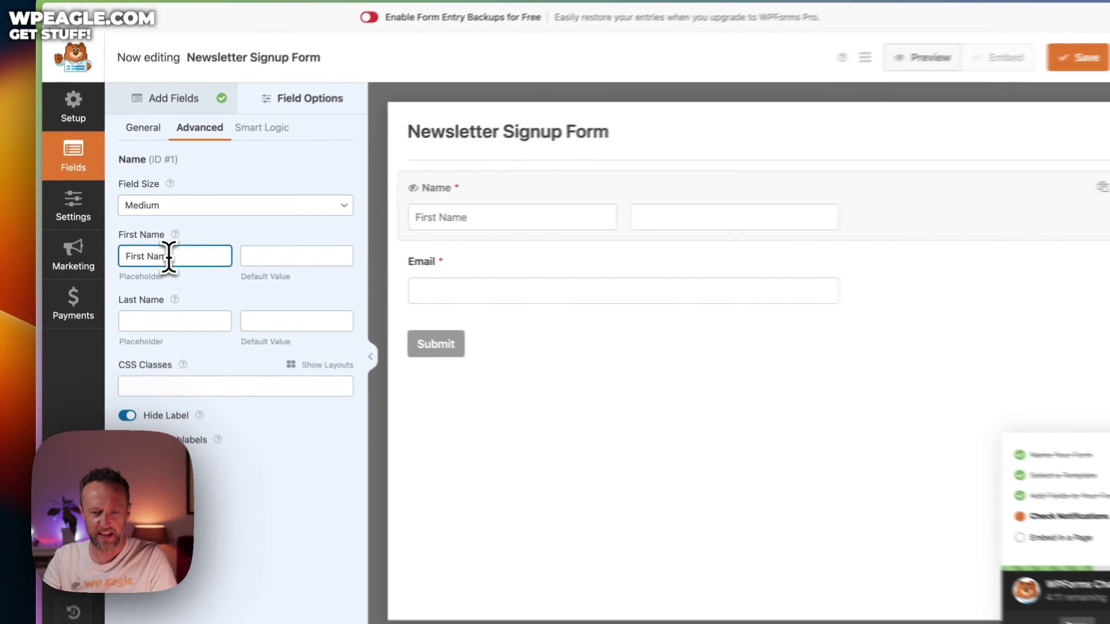
pyautogui.click(130, 312)
pyautogui.write('Last Name')
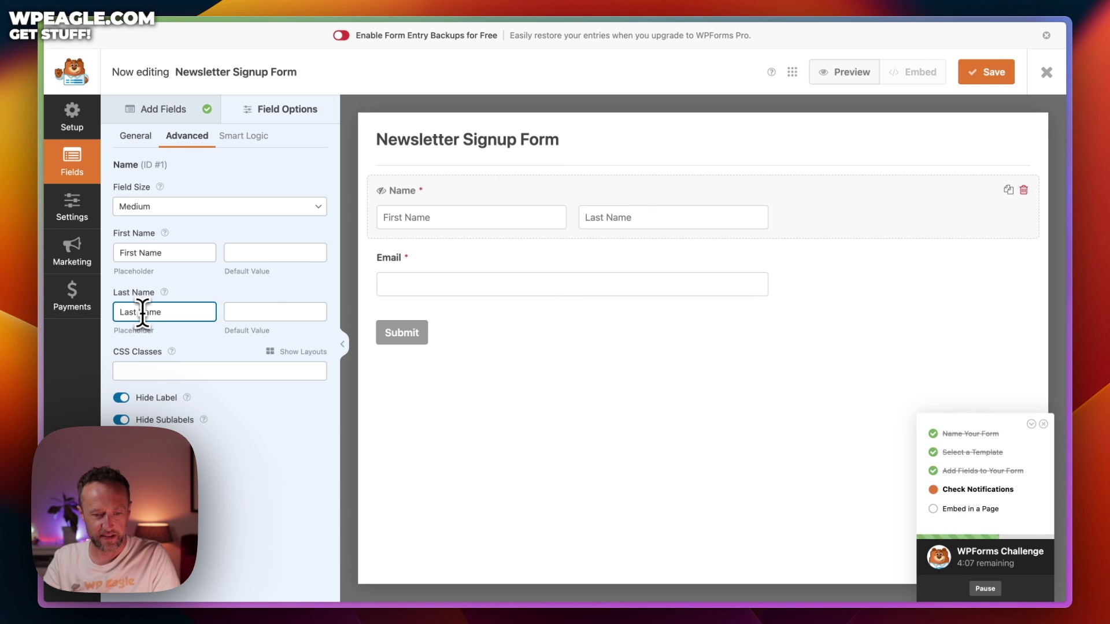
pyautogui.click(245, 208)
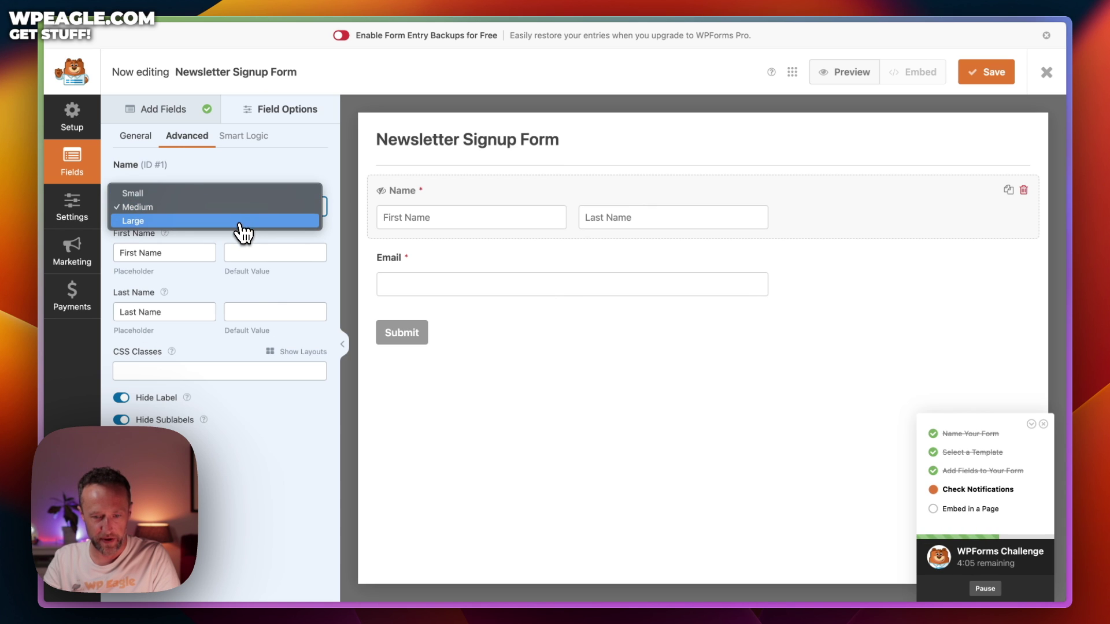
pyautogui.click(241, 223)
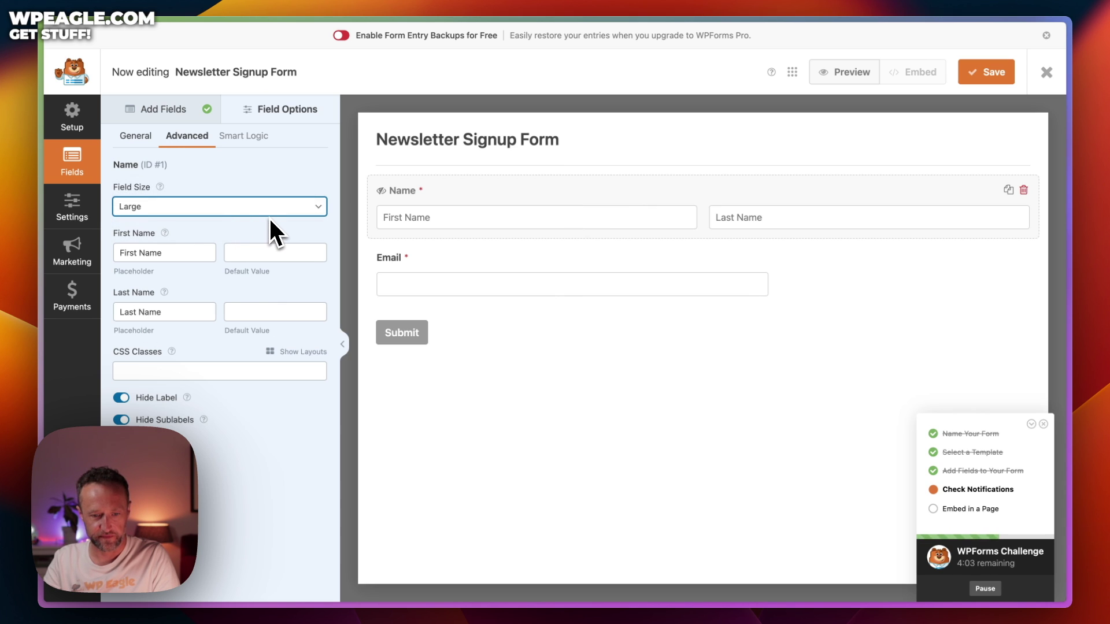
# - Hide the Email field's label and sublabels and set its placeholder to 'Your Email Address'
pyautogui.click(471, 287)
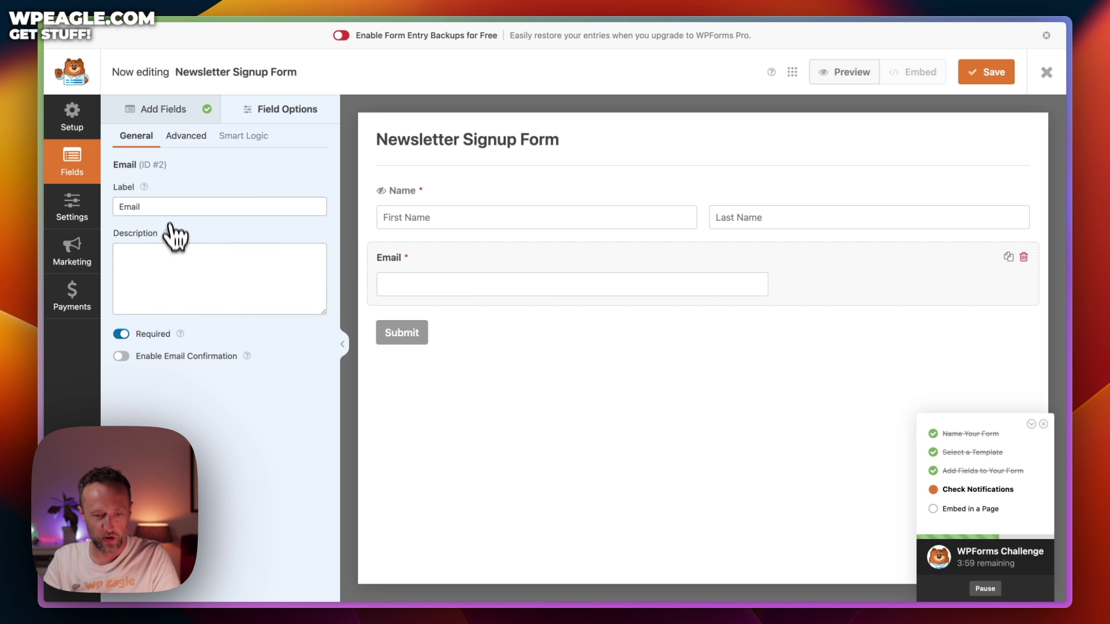
pyautogui.click(186, 135)
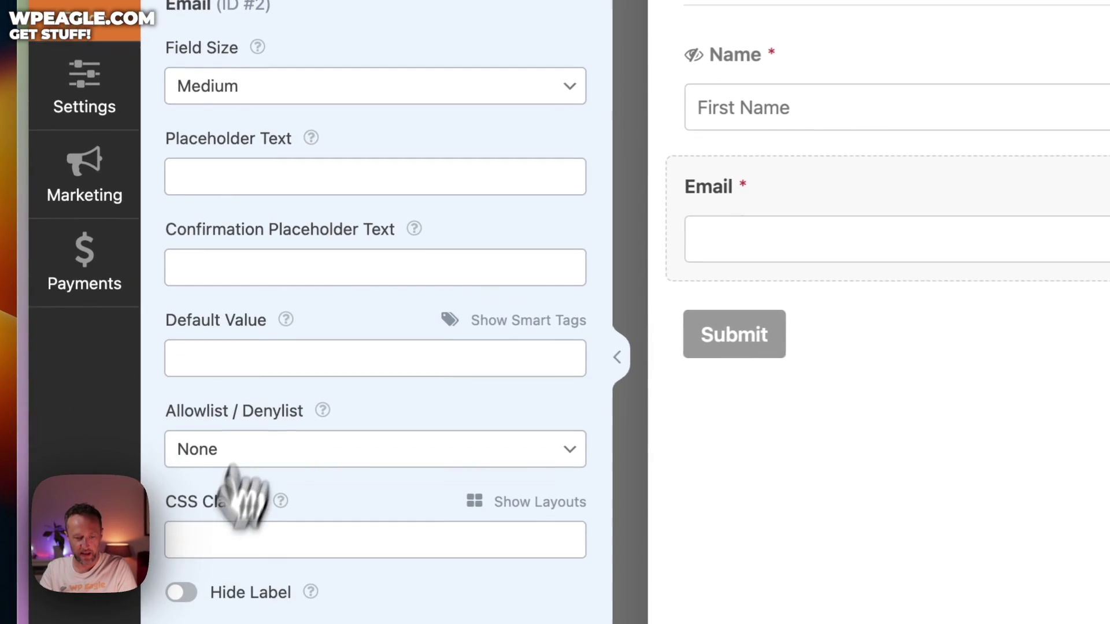
pyautogui.click(181, 593)
pyautogui.click(183, 509)
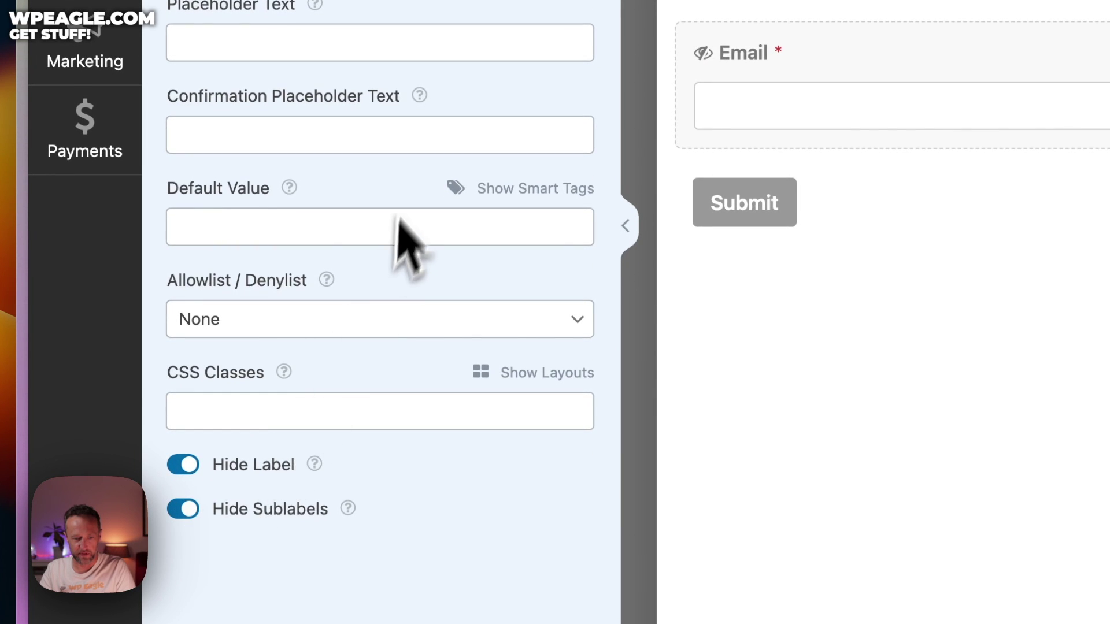
pyautogui.click(283, 42)
pyautogui.write('Your ')
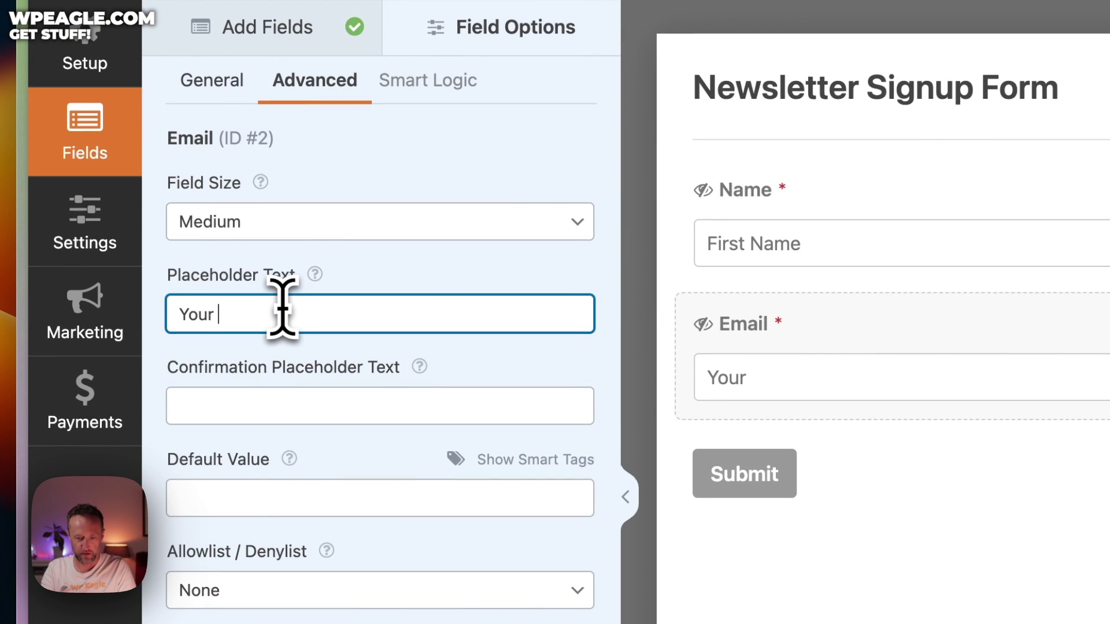
pyautogui.write('Email Address')
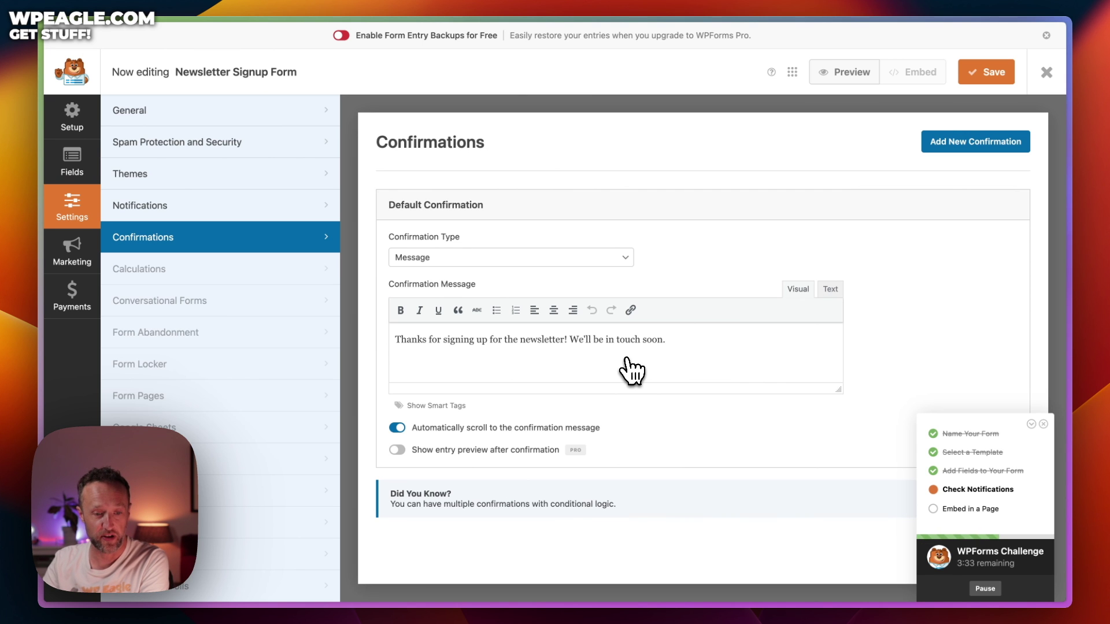
# - Go to the form's Marketing section, bringing up the save prompt
pyautogui.click(71, 252)
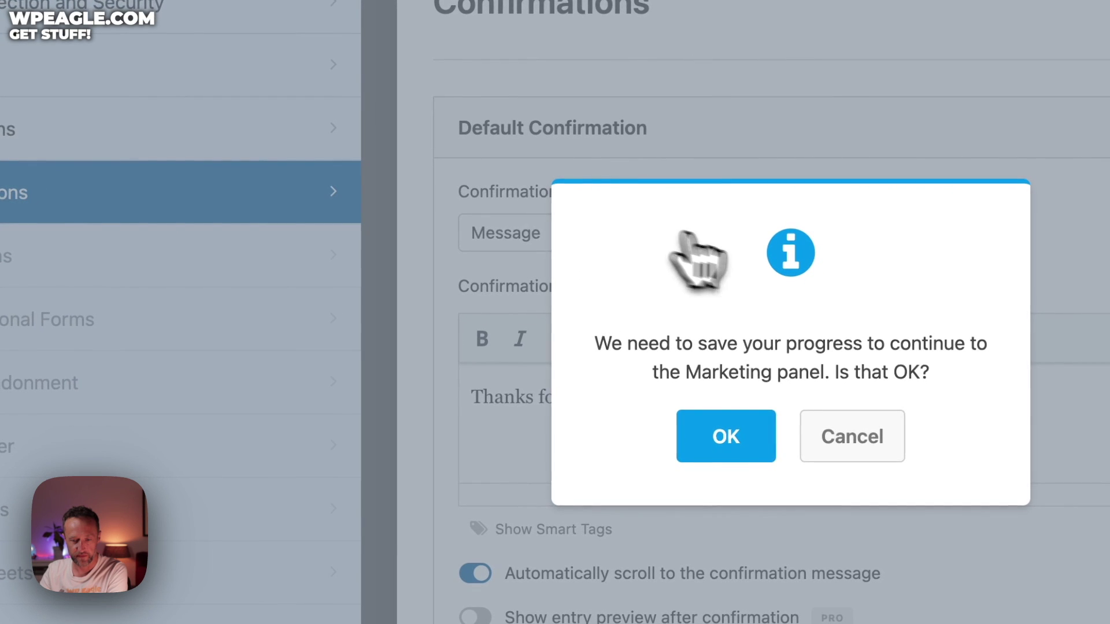
# - Save the form and open the Constant Contact marketing integration
pyautogui.click(726, 445)
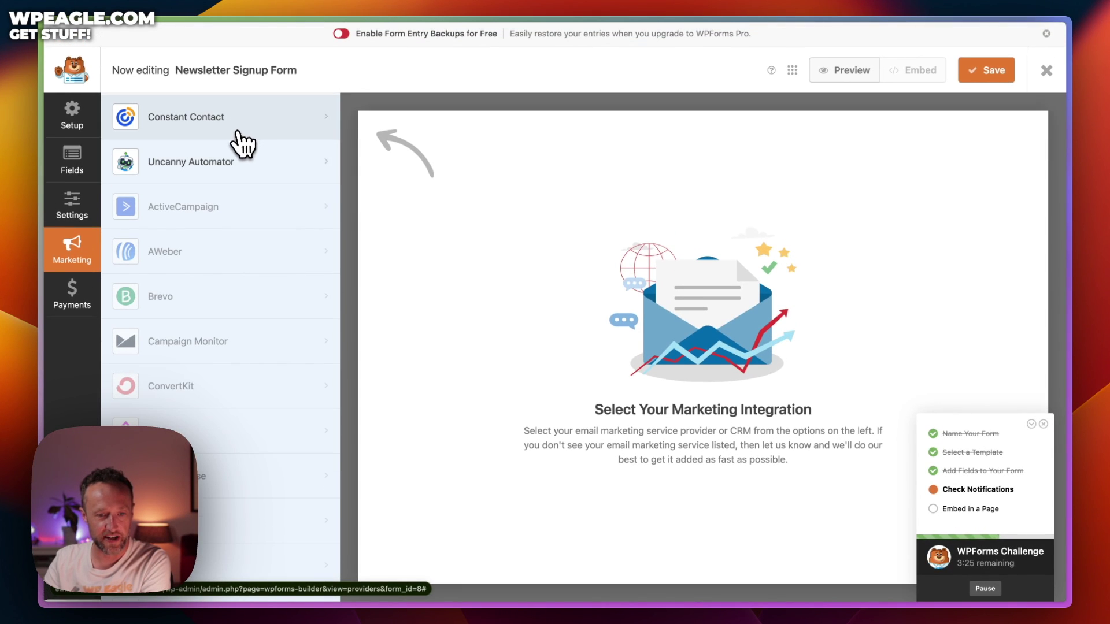
pyautogui.scroll(-3, 232, 296)
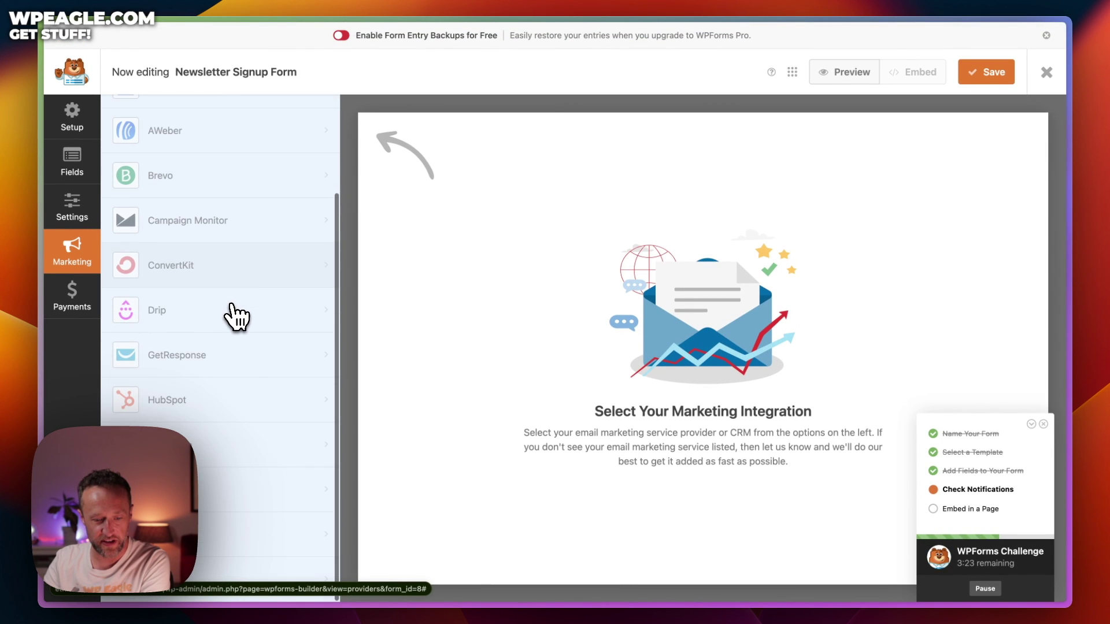
pyautogui.scroll(3, 237, 316)
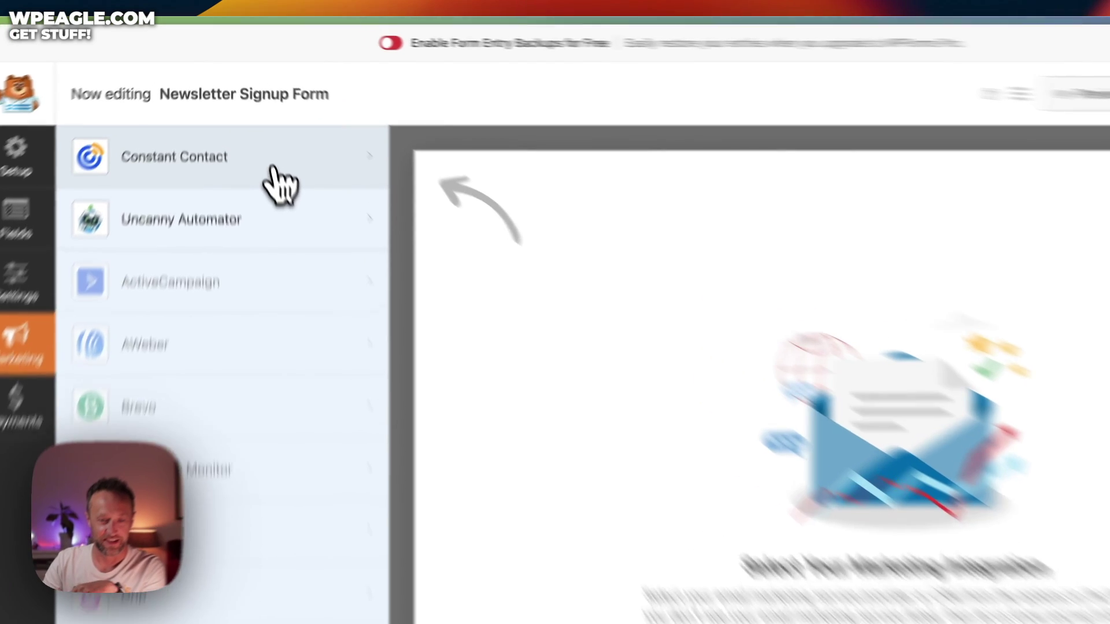
pyautogui.click(258, 124)
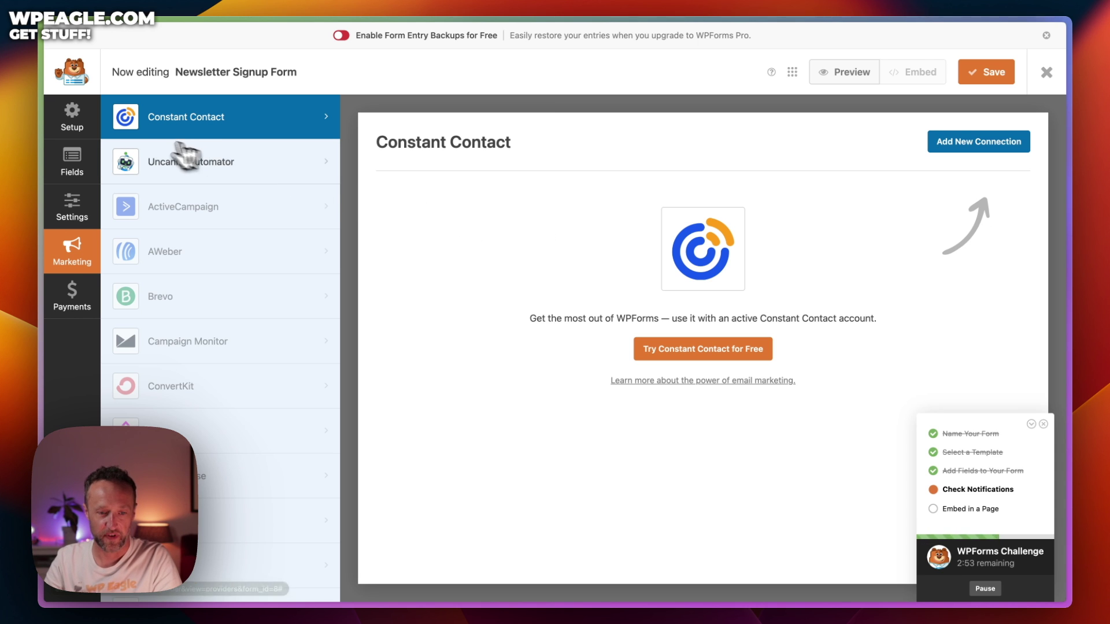
# - Set the Email field's Field Size to Large in its Advanced options, matching the Name field
pyautogui.click(72, 159)
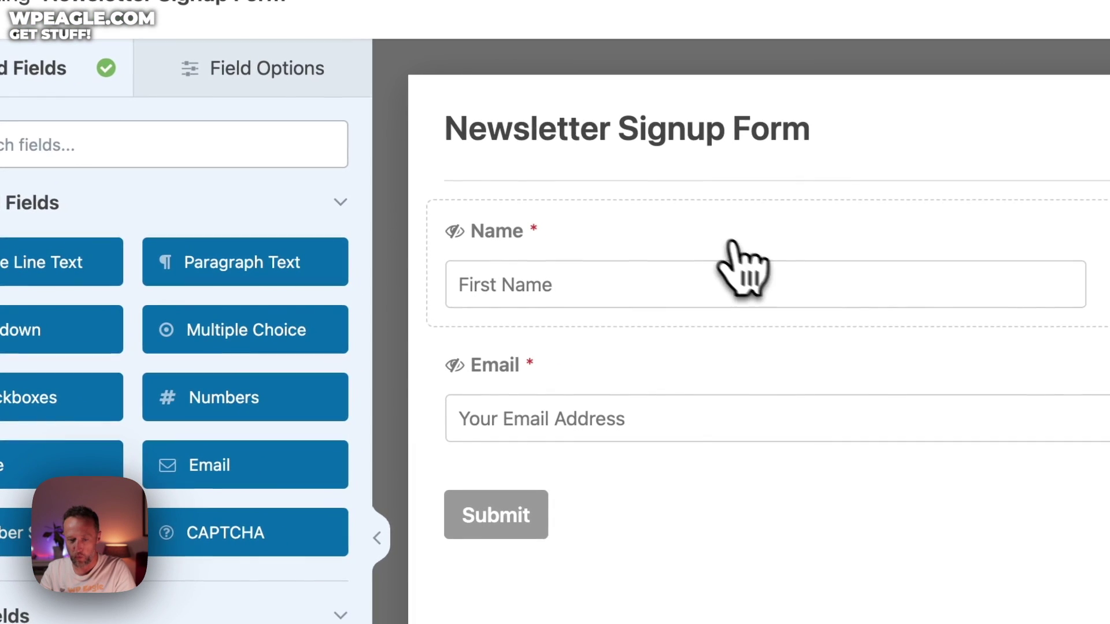
pyautogui.click(833, 444)
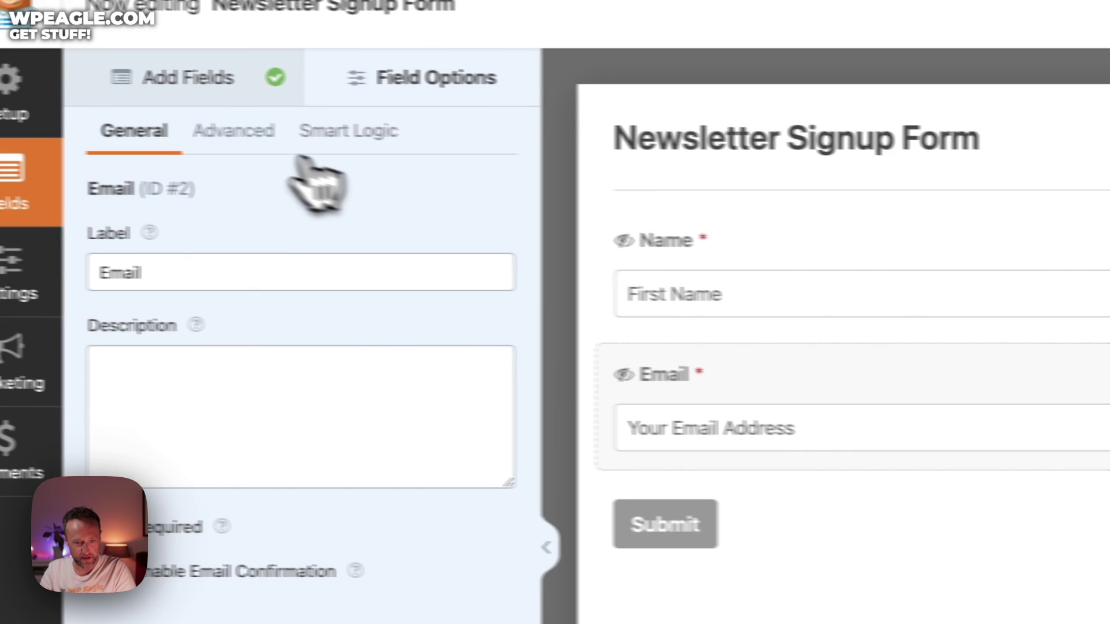
pyautogui.click(63, 121)
pyautogui.click(366, 284)
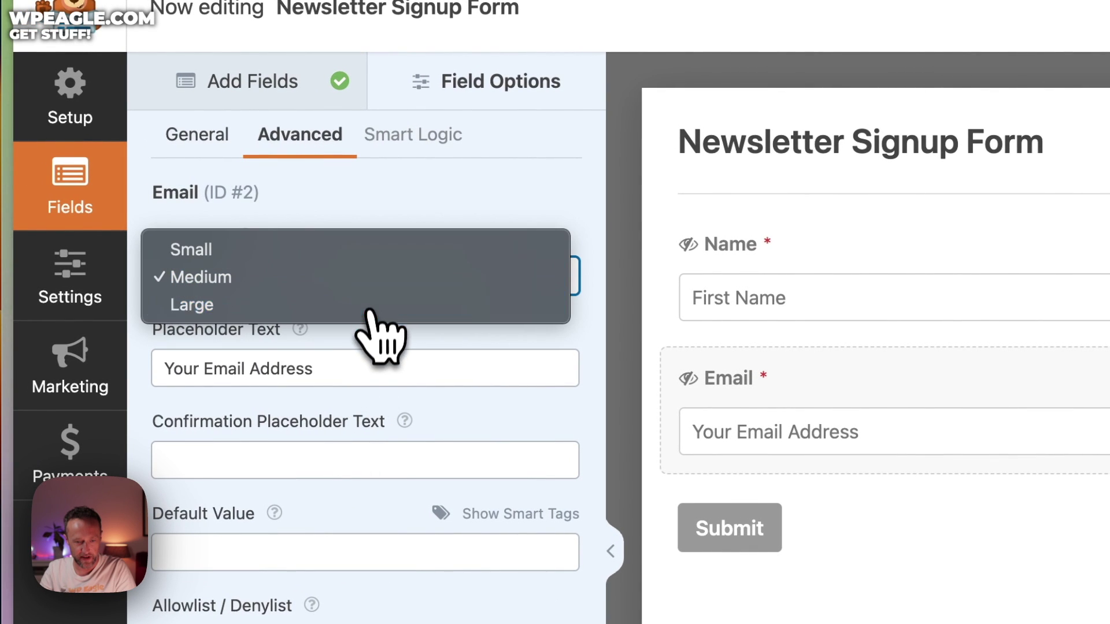
pyautogui.click(367, 304)
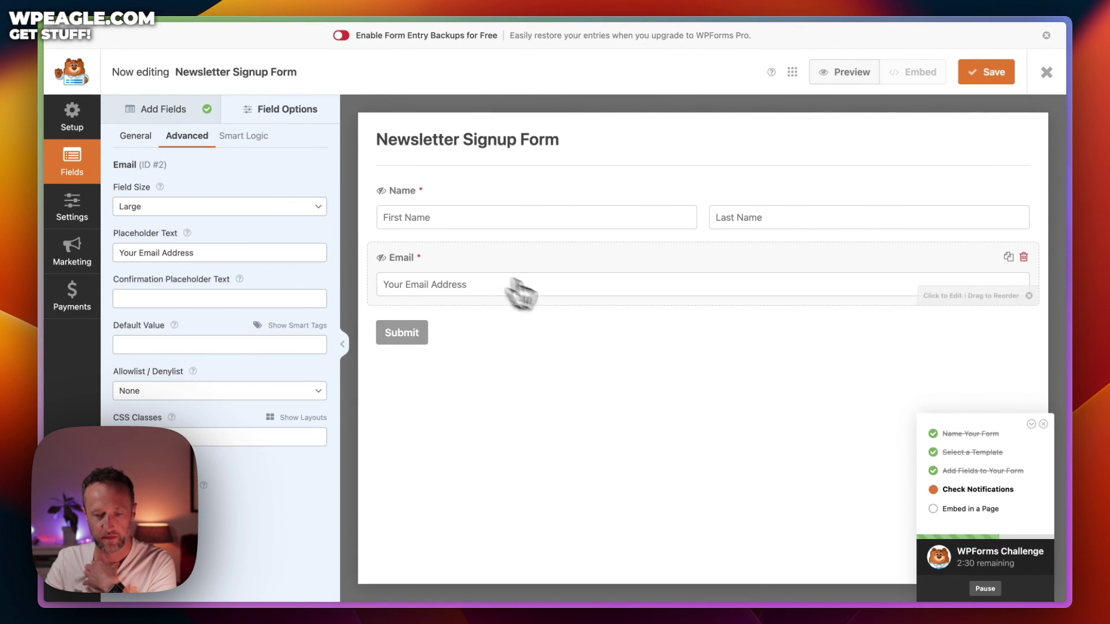
# - Change the Submit Button Text to 'Get Free Guide' in General settings and save the form
pyautogui.click(421, 332)
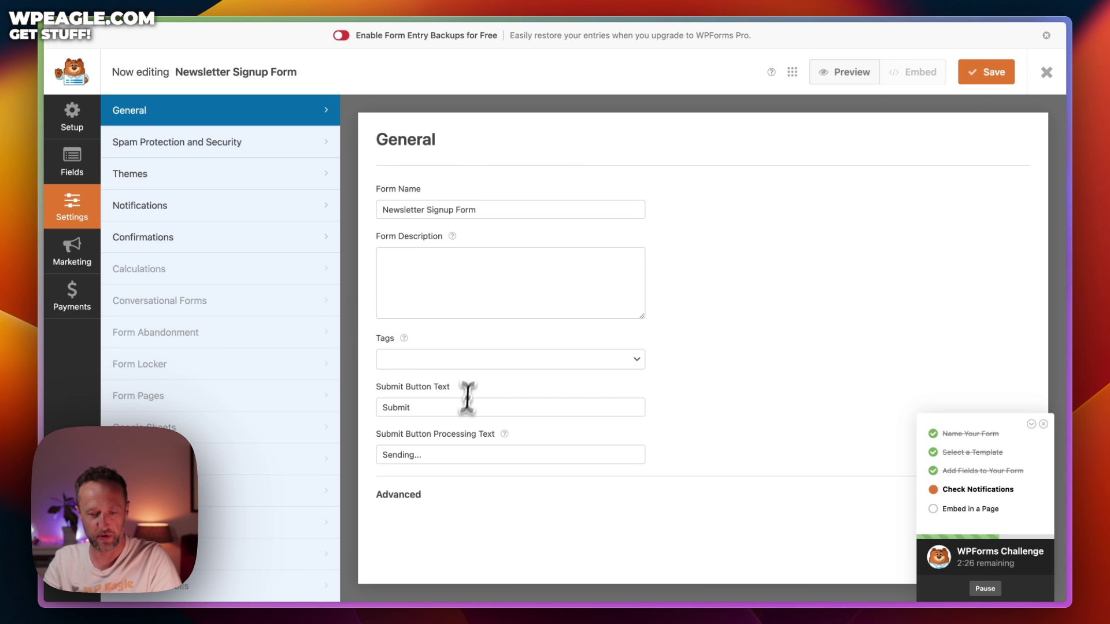
pyautogui.click(437, 407)
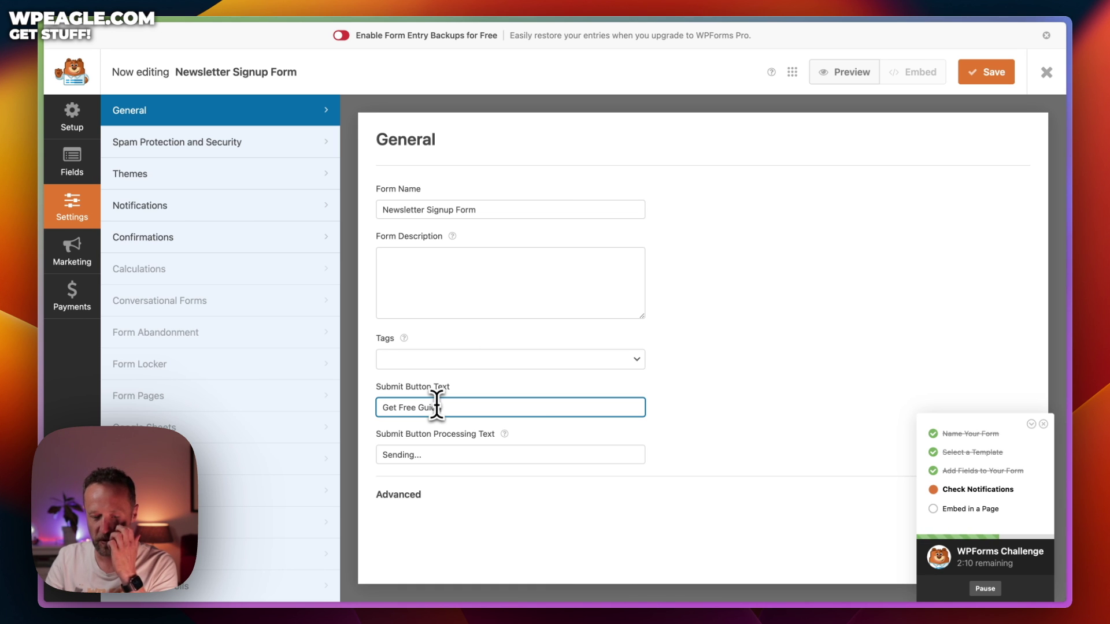
pyautogui.click(1005, 77)
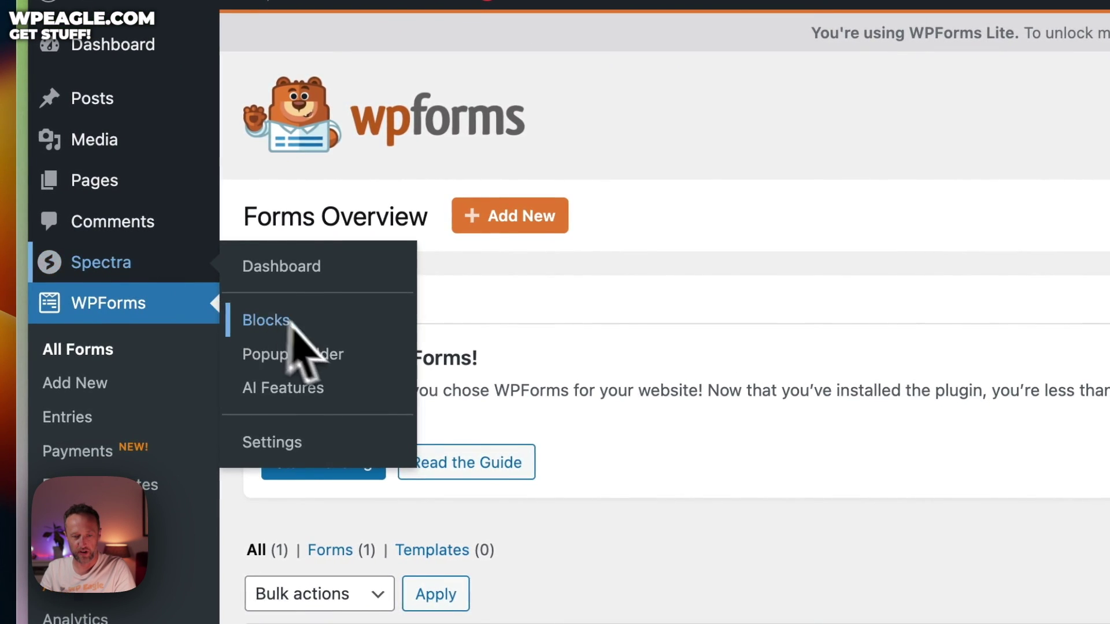
# - Open the existing popup from Spectra's Popup Builder list in the editor
pyautogui.click(291, 323)
pyautogui.click(144, 396)
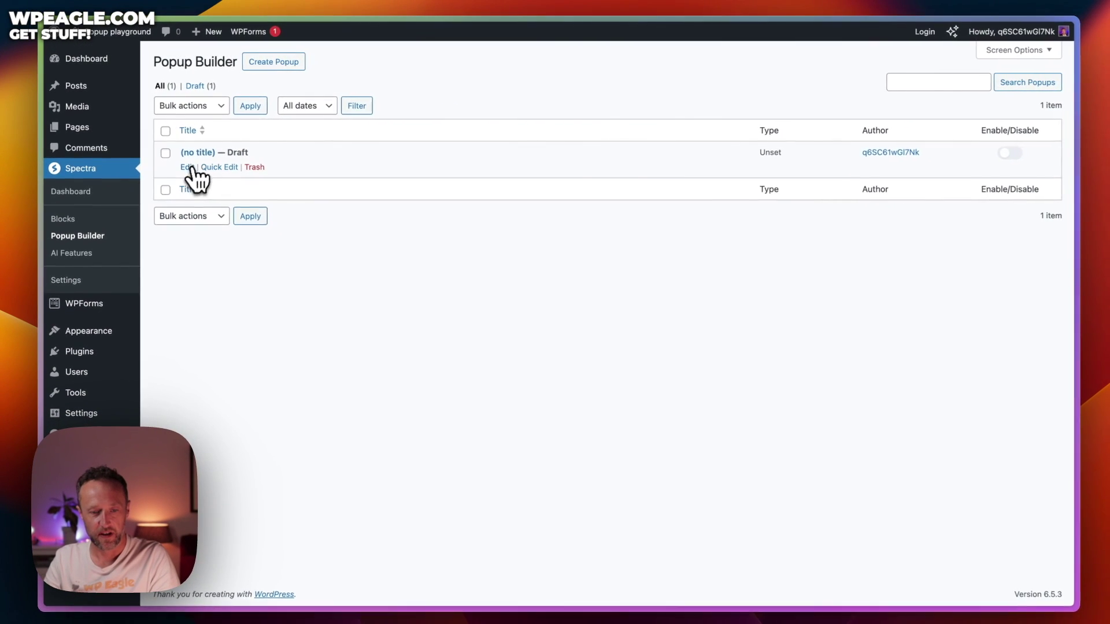
pyautogui.click(186, 167)
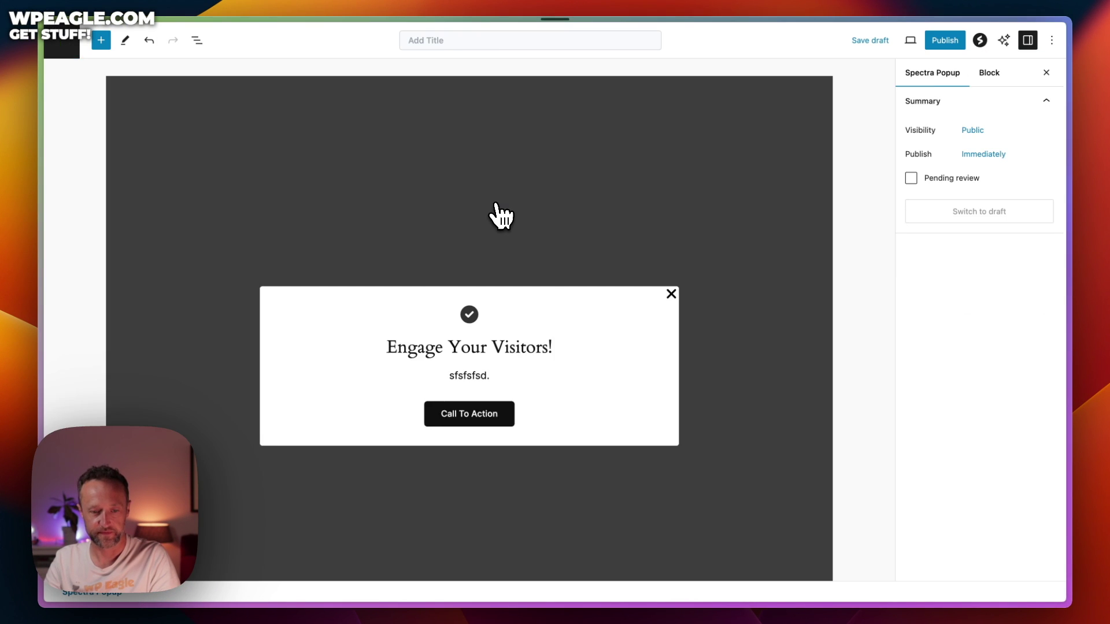
# - Title the popup 'Free guide popup' and select its content block
pyautogui.click(456, 40)
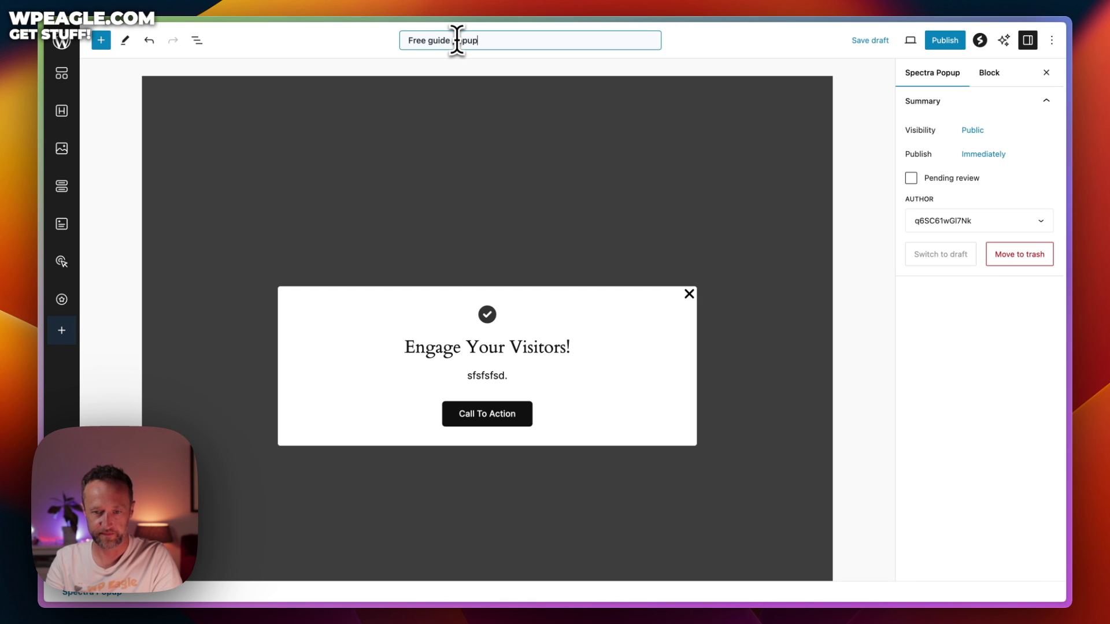
pyautogui.press('Tab')
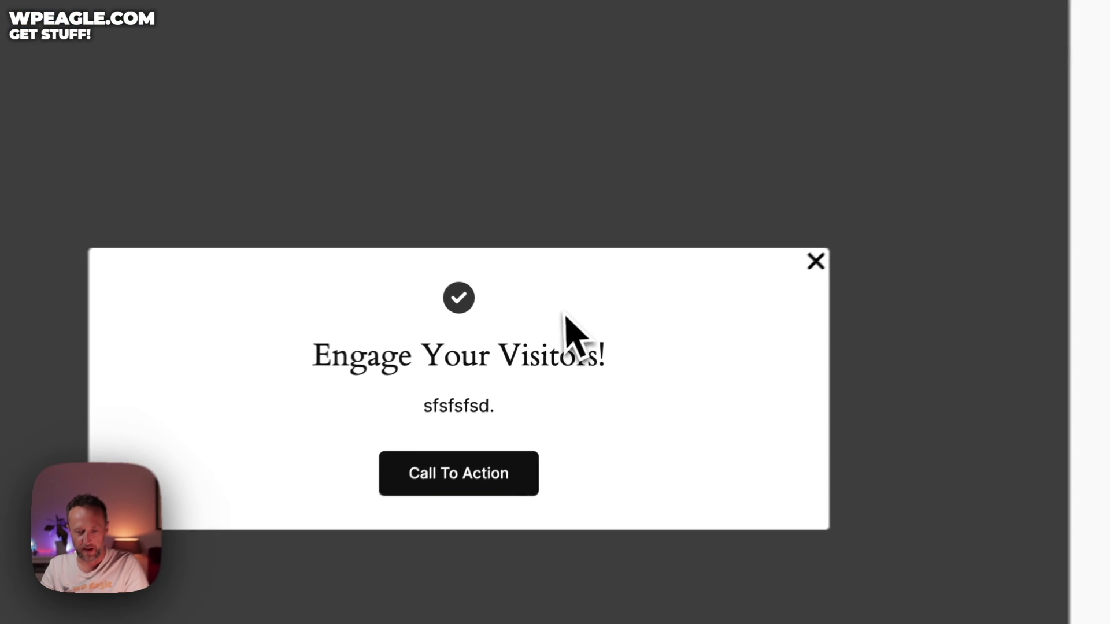
pyautogui.click(542, 334)
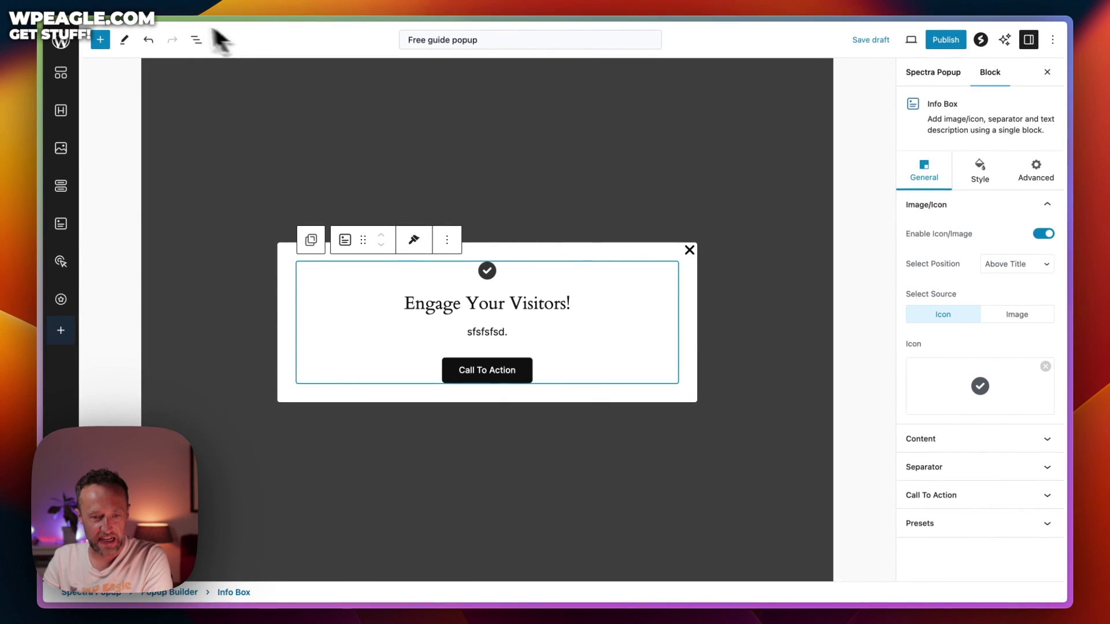
# - Delete the Info Box block from the popup using List View
pyautogui.click(196, 40)
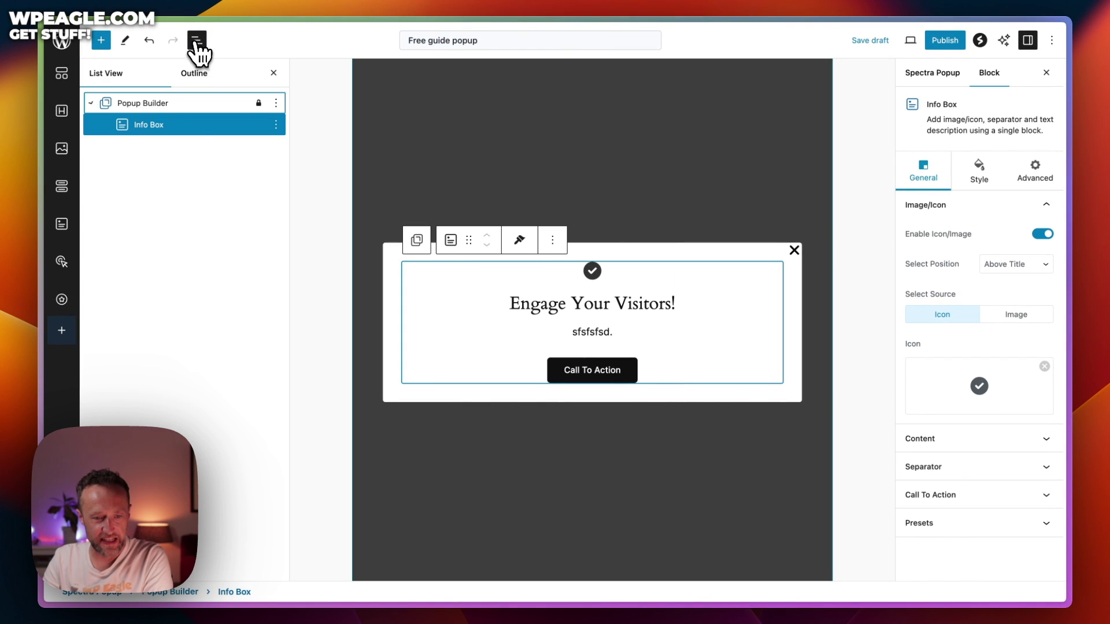
pyautogui.click(276, 125)
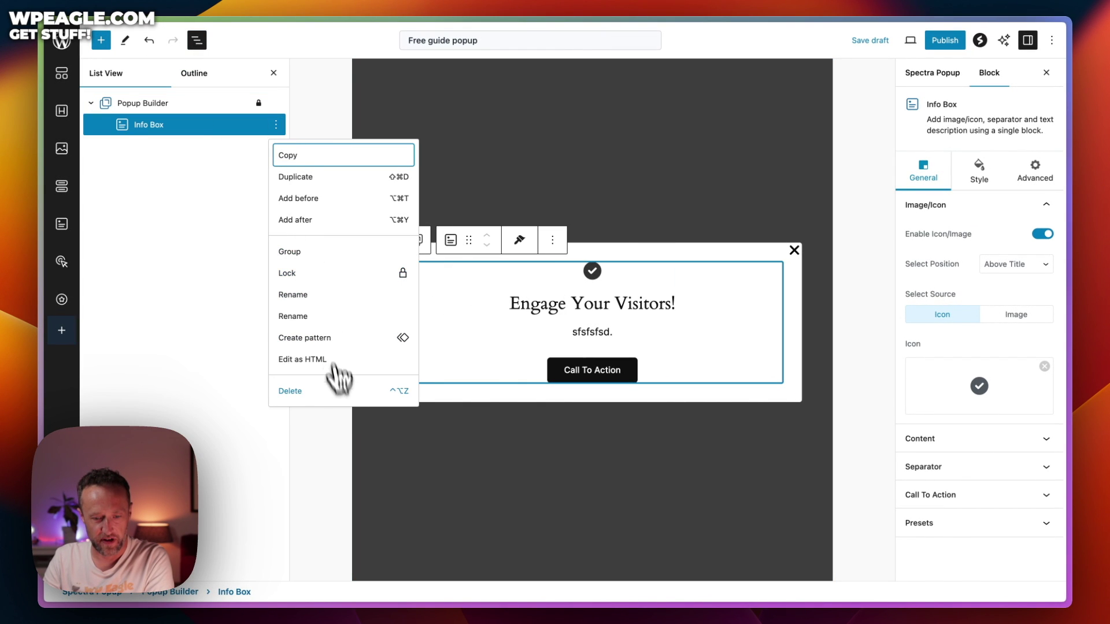
pyautogui.click(341, 394)
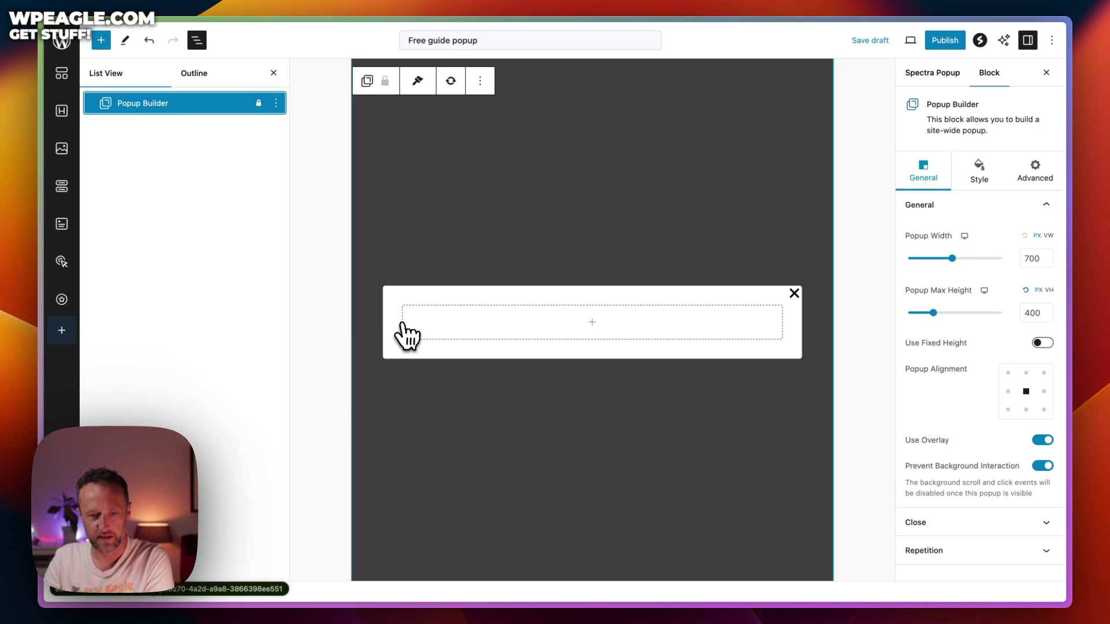
# - Insert a Columns block with the 66 / 33 layout into the empty popup
pyautogui.click(593, 316)
pyautogui.click(530, 412)
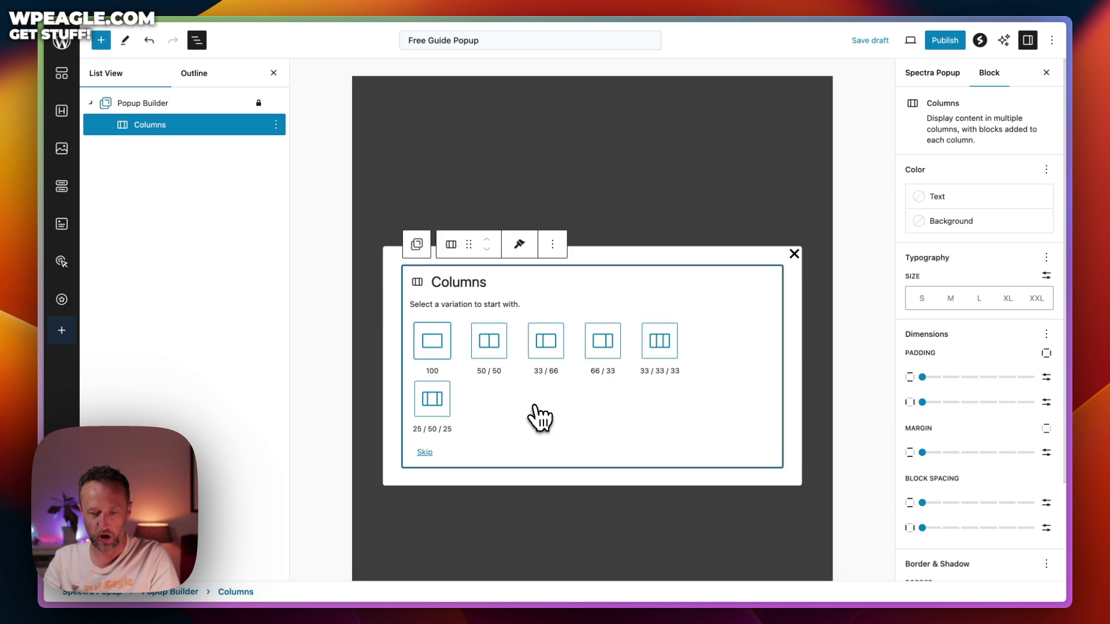
pyautogui.click(603, 341)
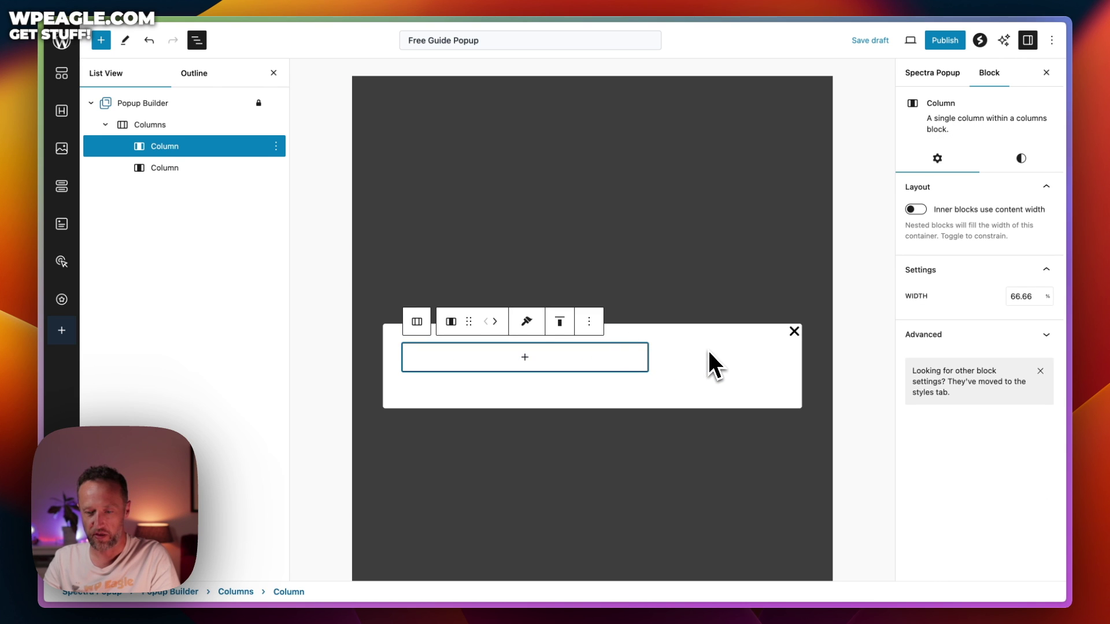
# - Add the heading 'Get our Free Guide on How to Be Cool! 😎' to the wider left column
pyautogui.click(525, 362)
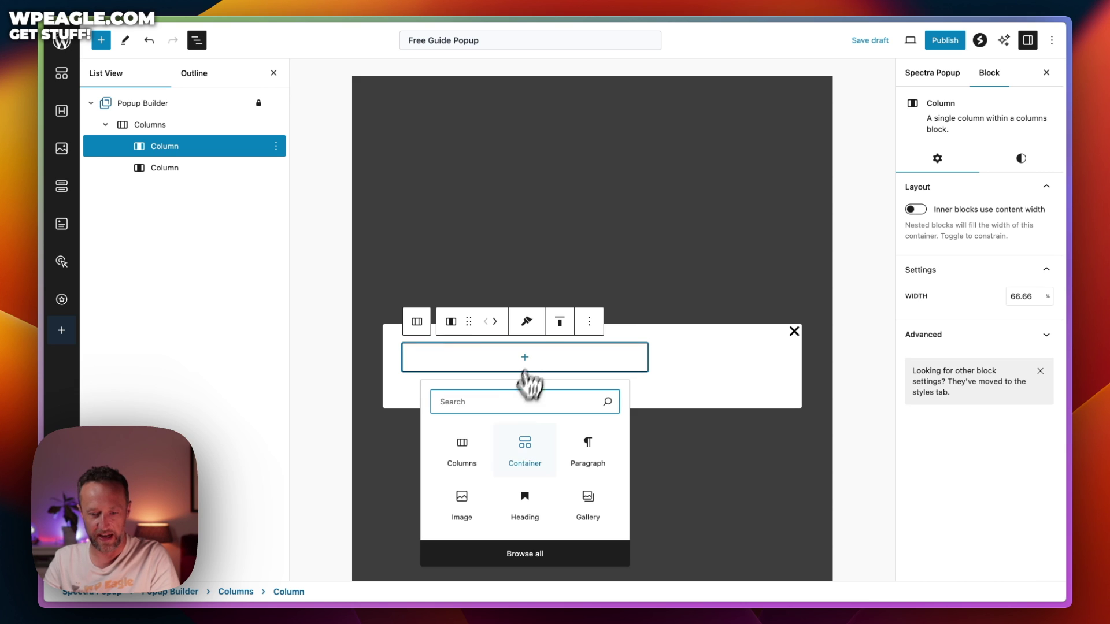
pyautogui.click(525, 499)
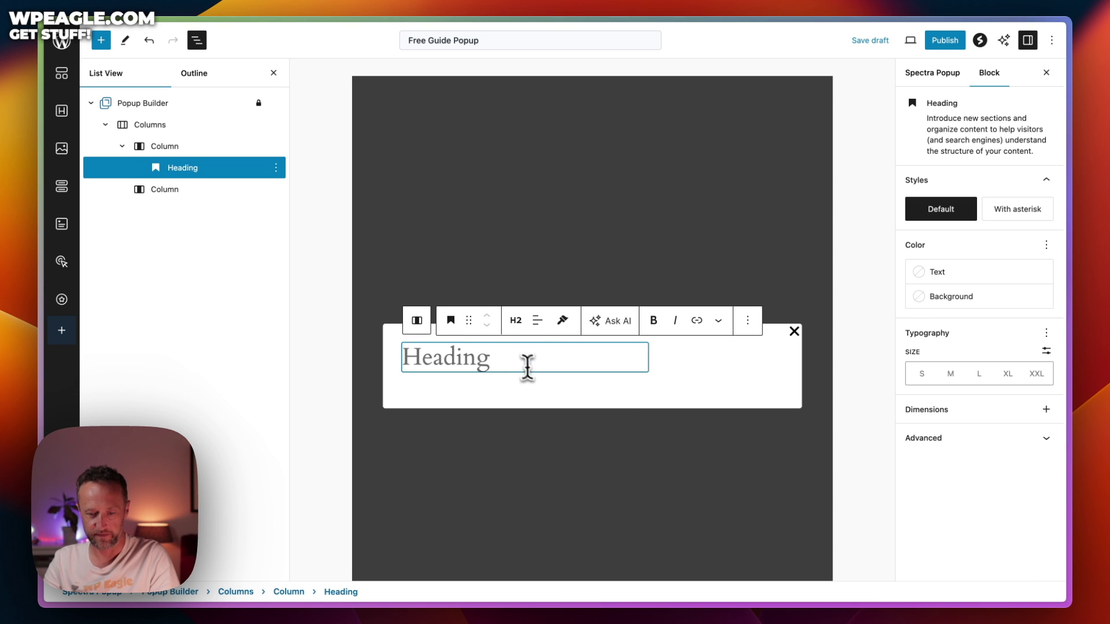
pyautogui.write('Get our Free Guide')
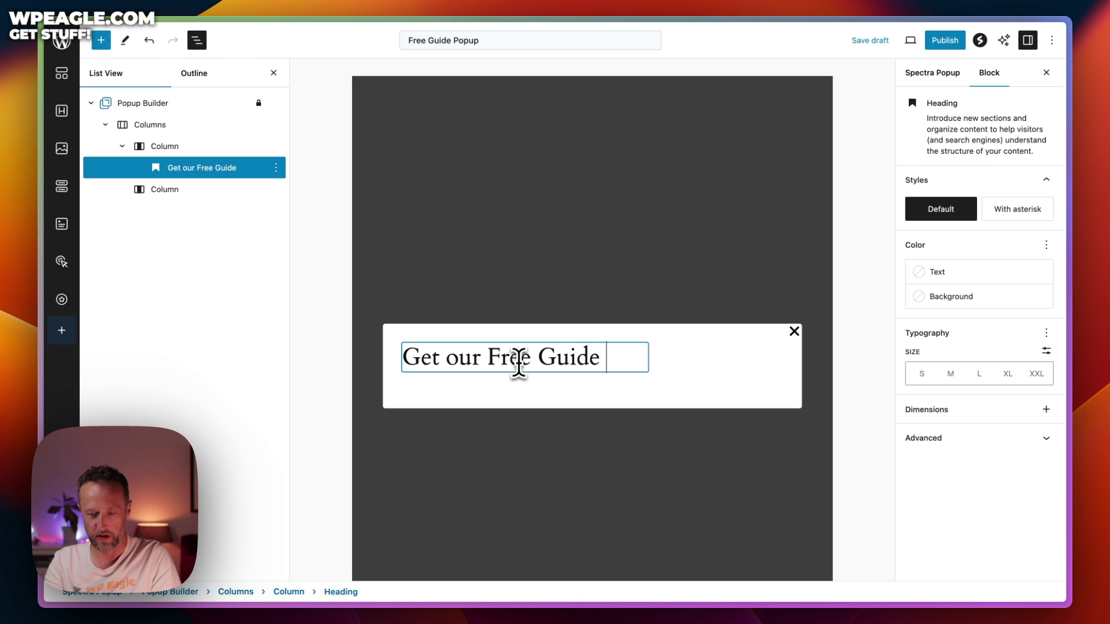
pyautogui.write(' on ho')
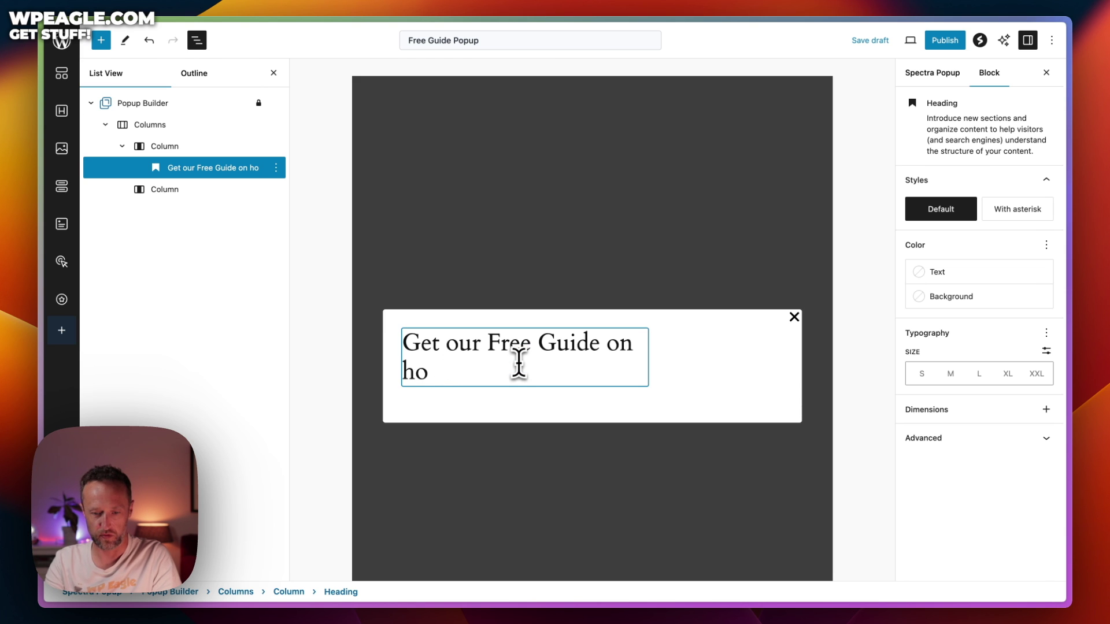
pyautogui.press('BackSpace')
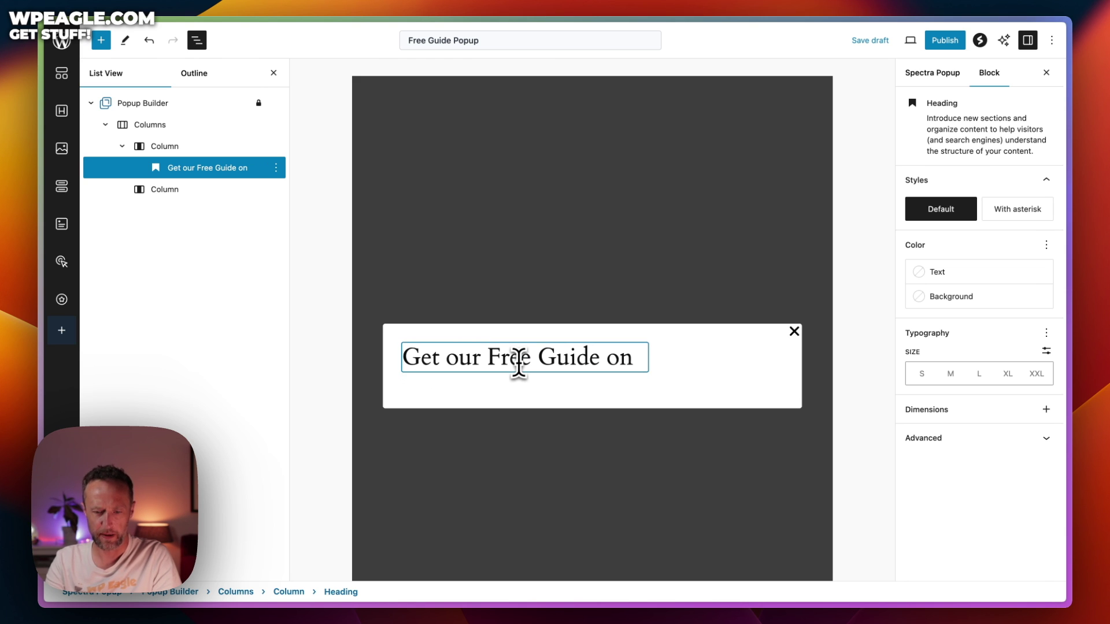
pyautogui.write('How to Be Cool!')
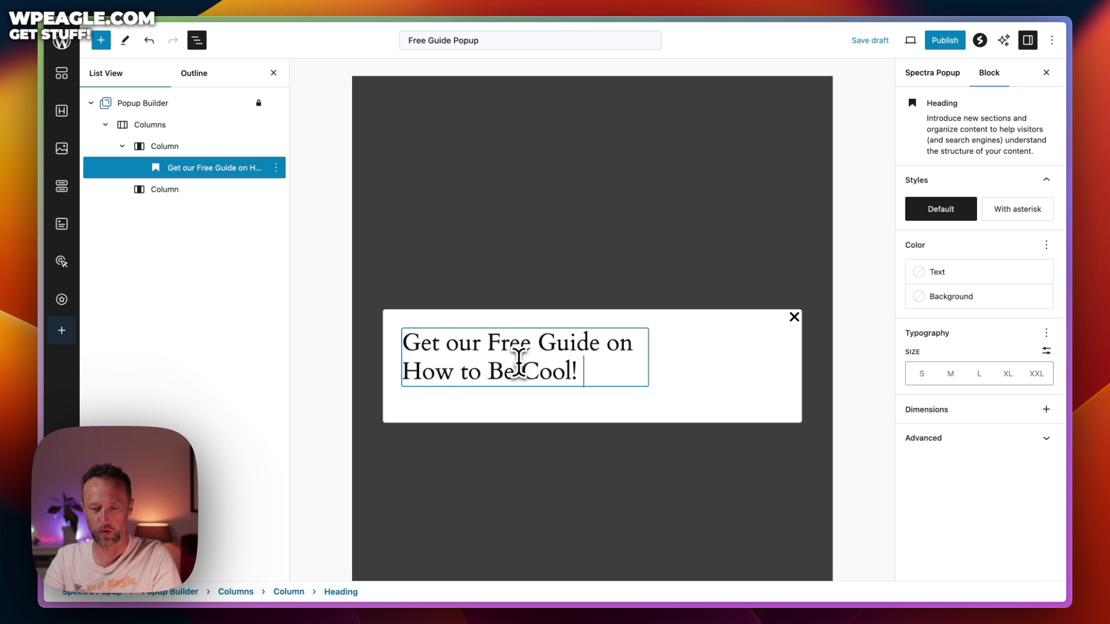
pyautogui.press('ctrl+super+space')
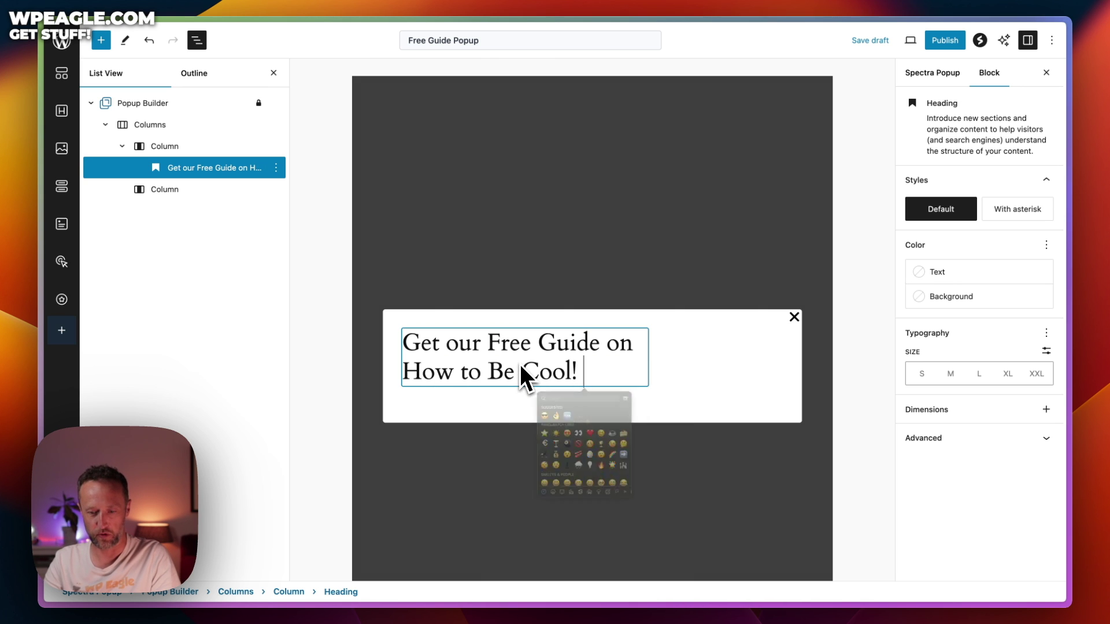
pyautogui.press('Escape')
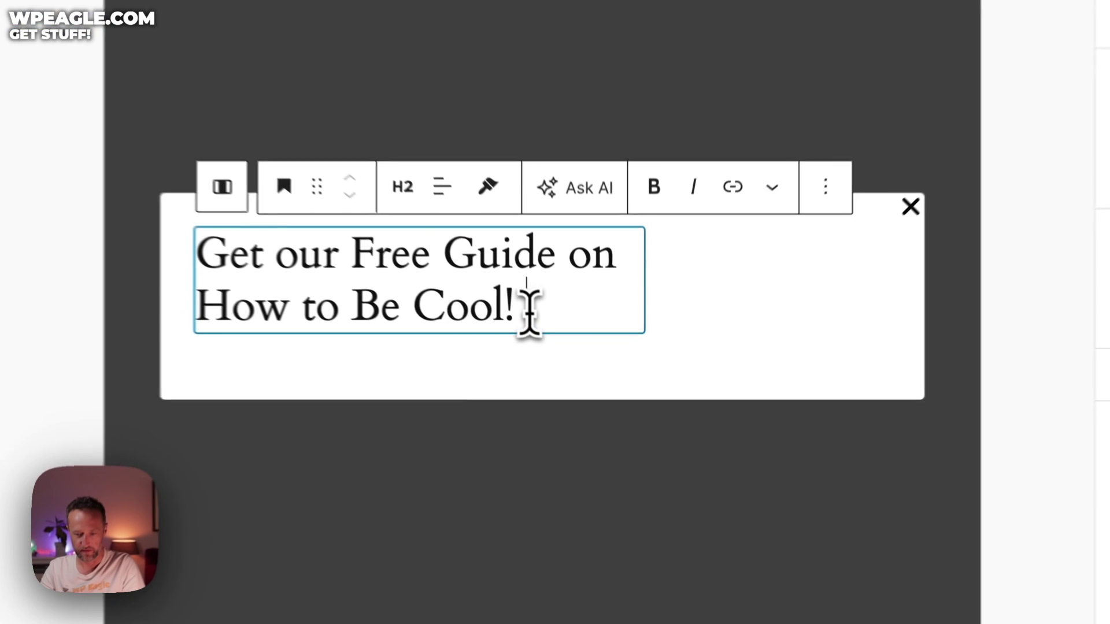
pyautogui.press('ctrl+super+space')
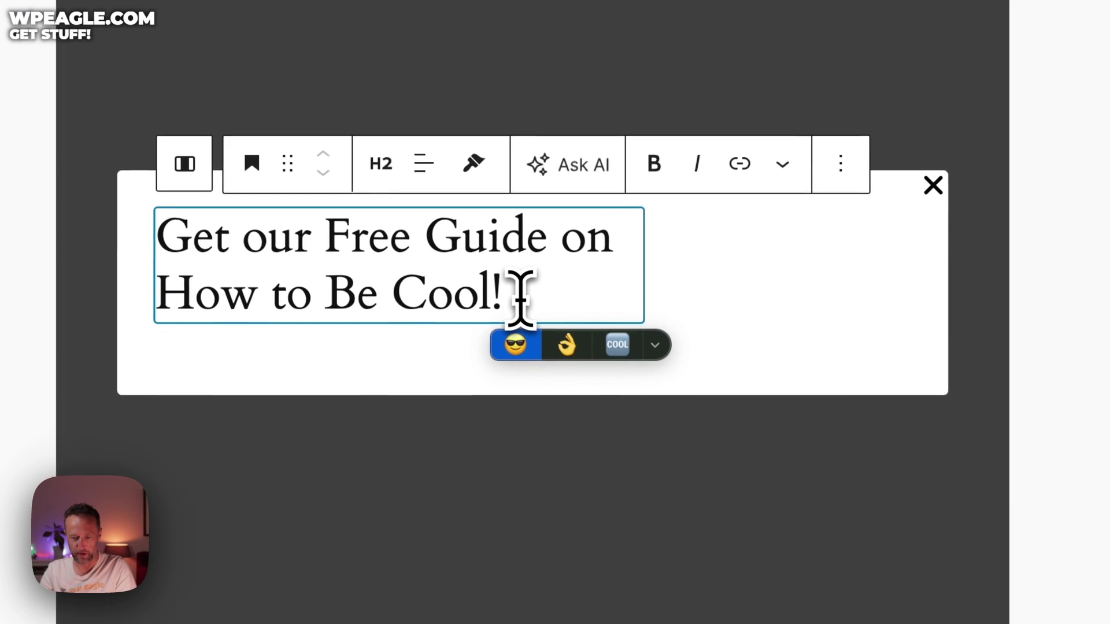
pyautogui.click(516, 350)
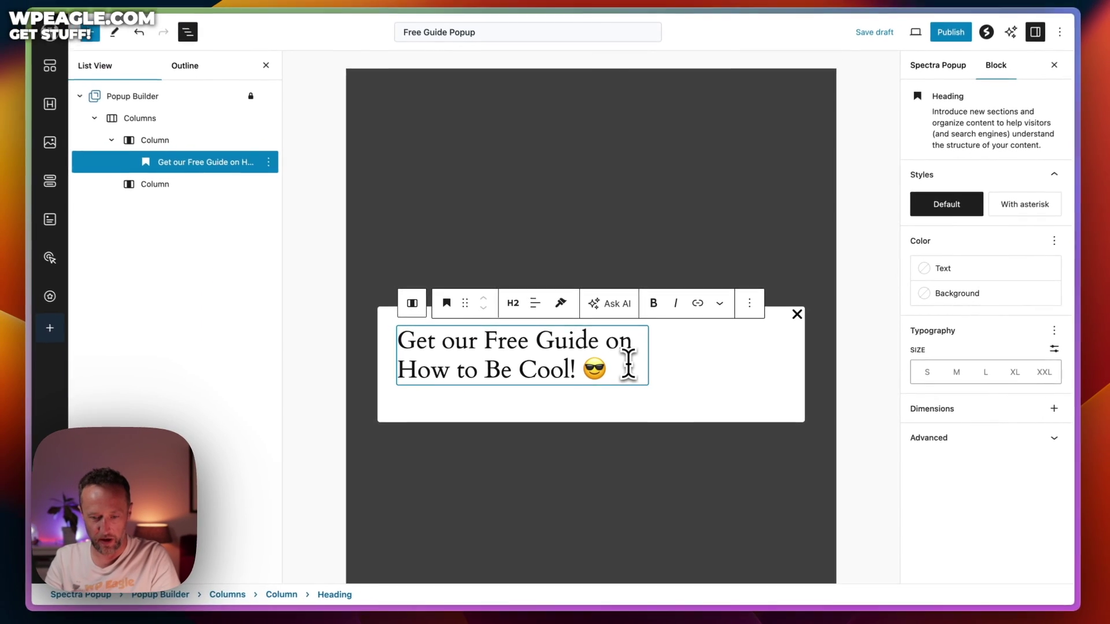
pyautogui.click(497, 347)
# - Add the 'Our guide contains everything…' description and 'Don't worry we never send out spam!' below the heading
pyautogui.click(583, 296)
pyautogui.press('Return')
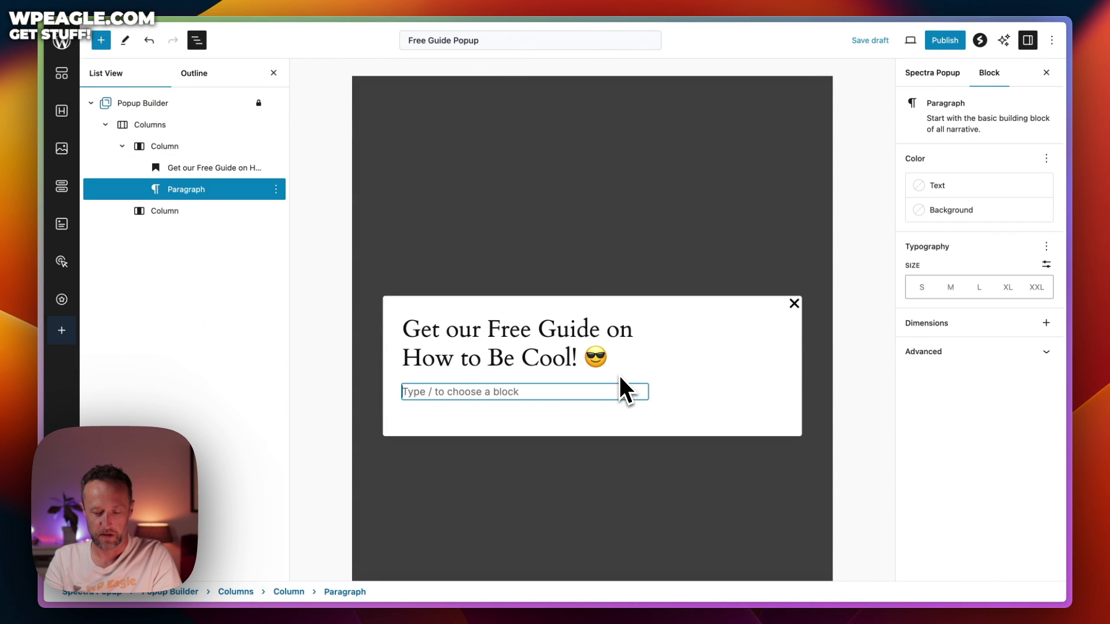
pyautogui.write('Our guide contain')
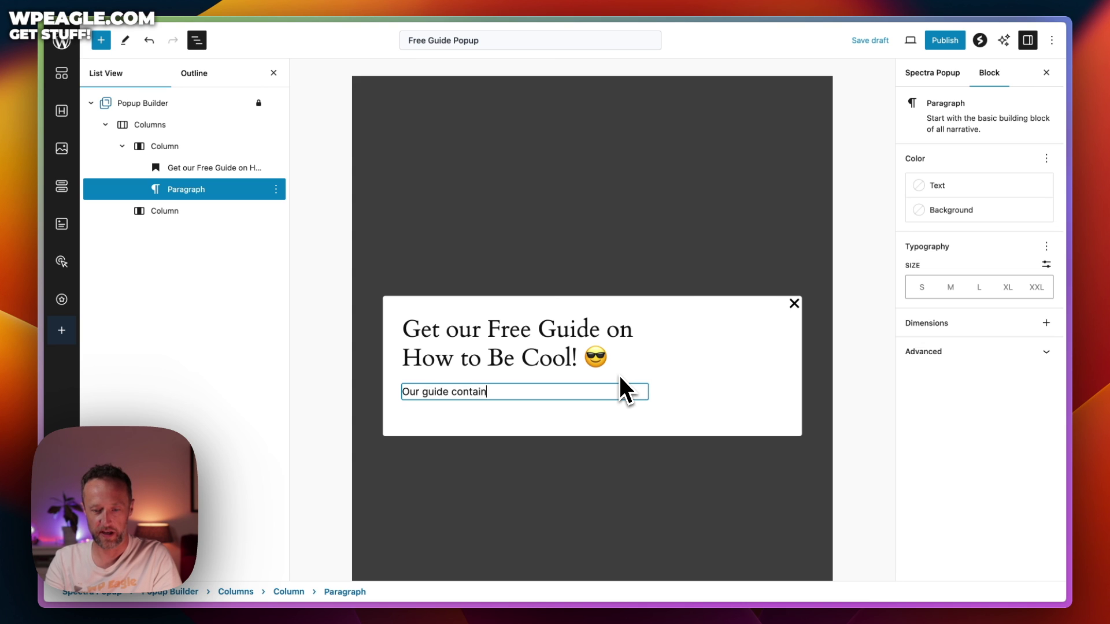
pyautogui.write('s everything you ne')
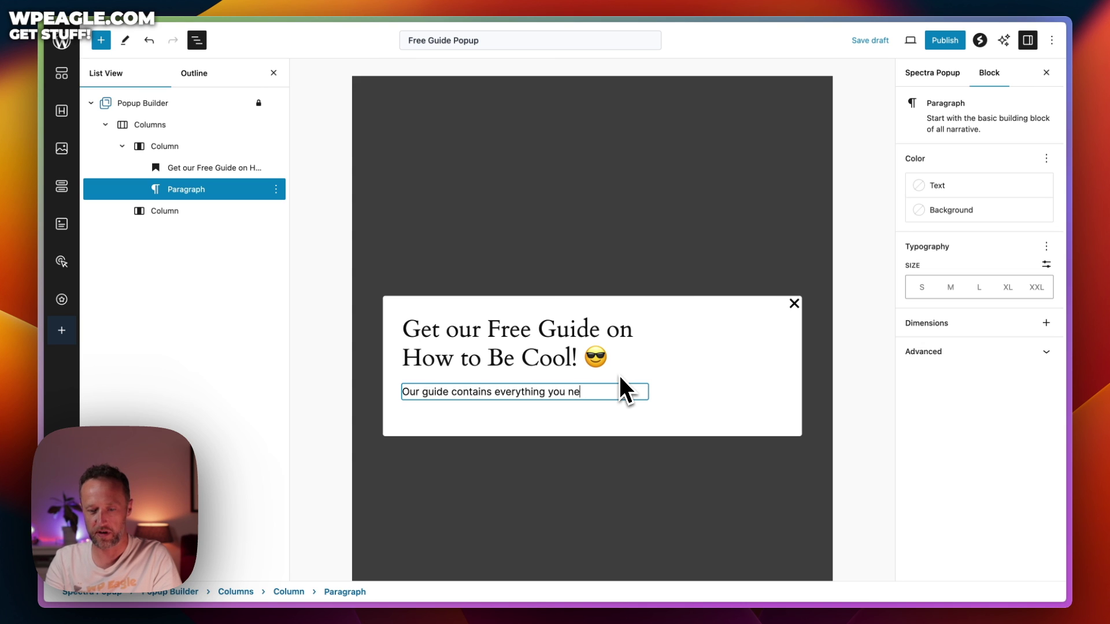
pyautogui.write('ed to know on how ')
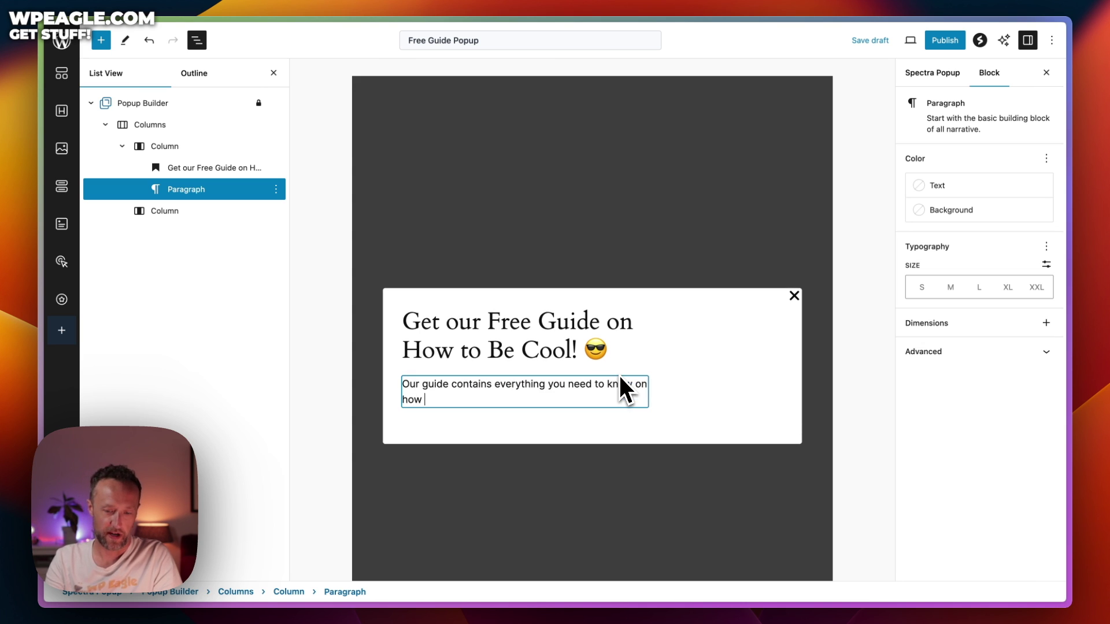
pyautogui.write('to be the coole')
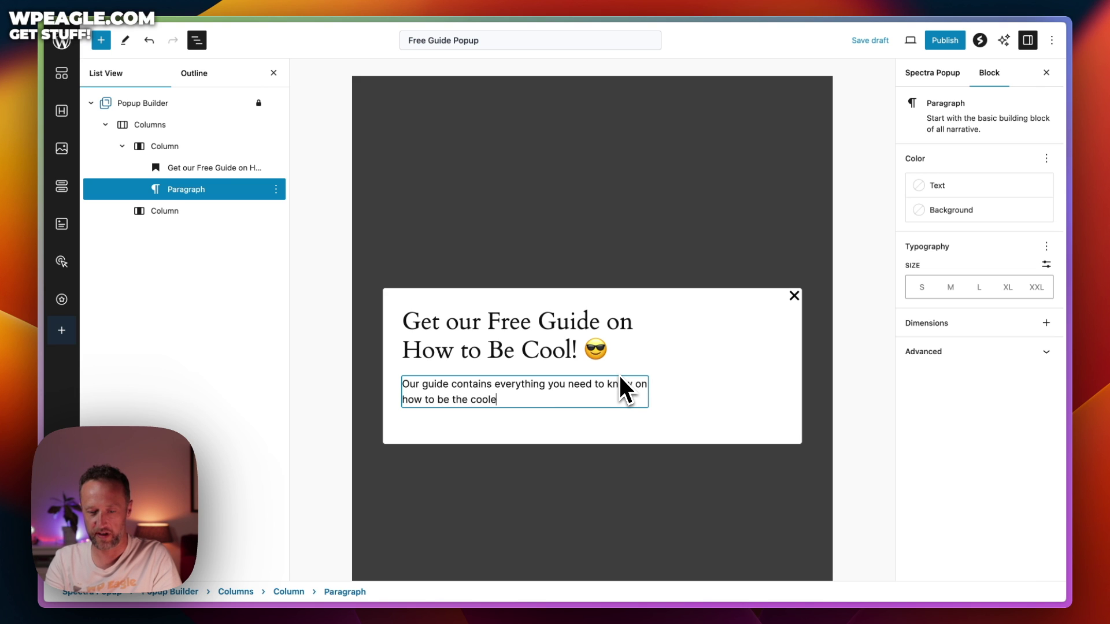
pyautogui.write('st person in you')
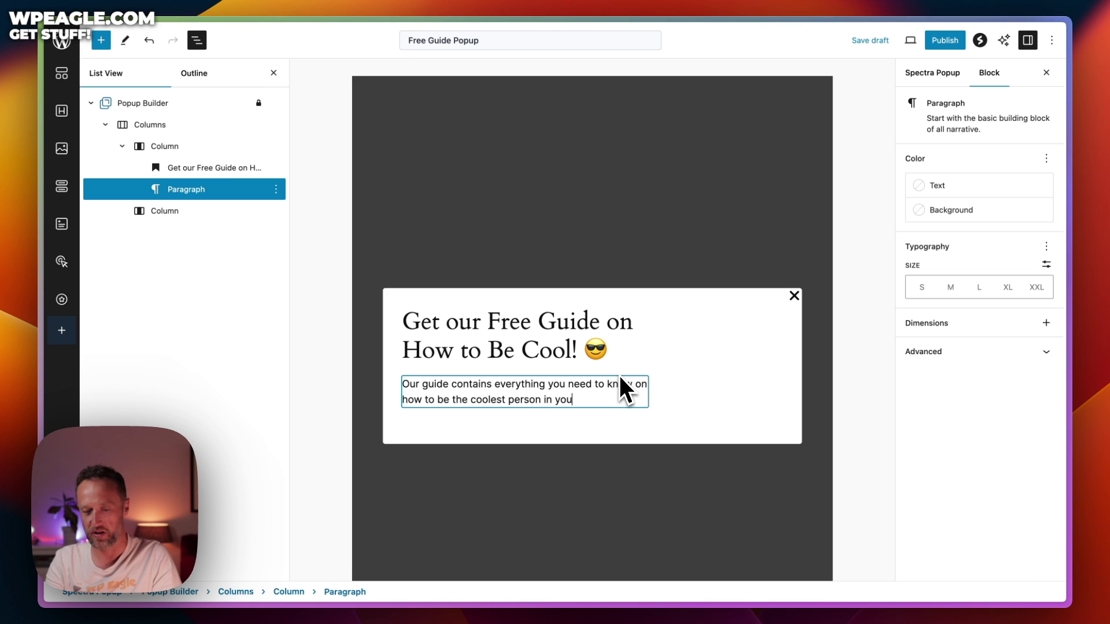
pyautogui.write('r town')
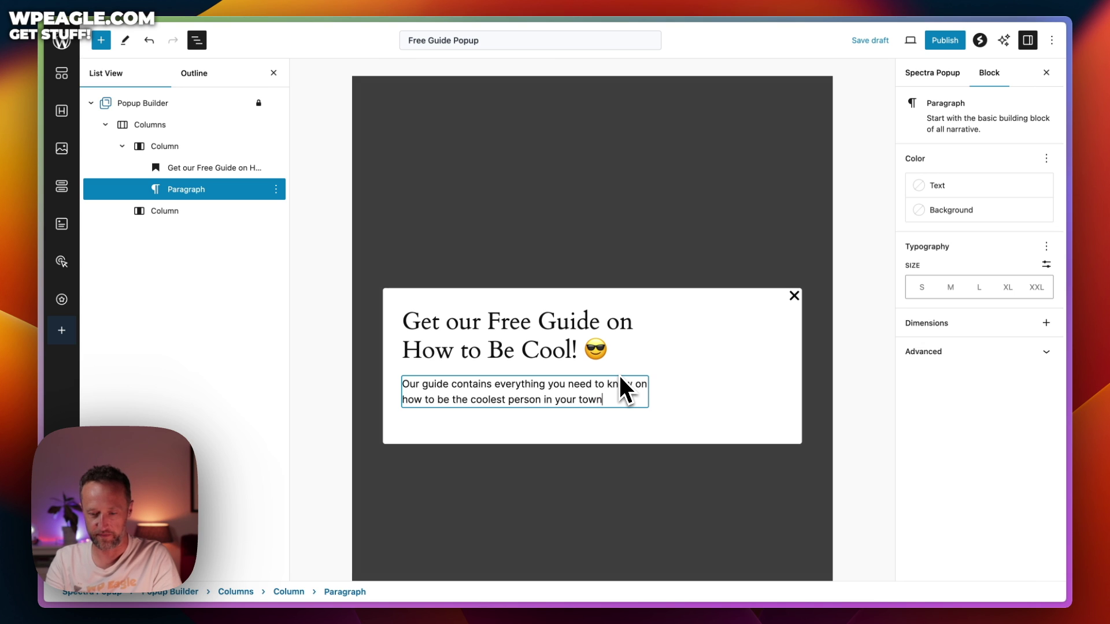
pyautogui.write('.')
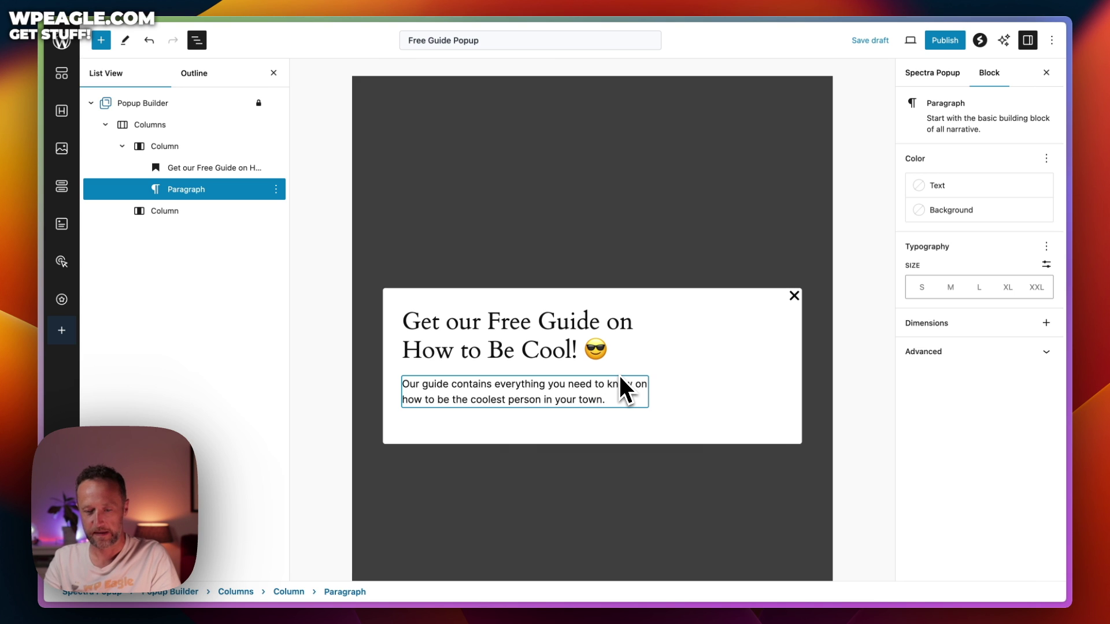
pyautogui.press('Return')
pyautogui.write('Don')
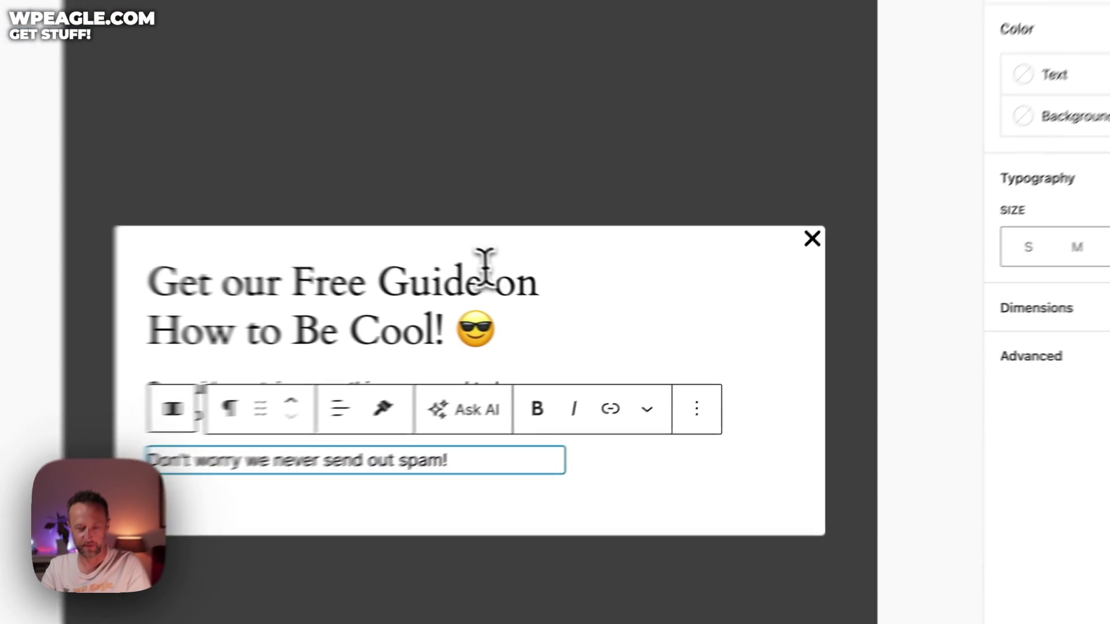
pyautogui.click(599, 306)
pyautogui.click(736, 346)
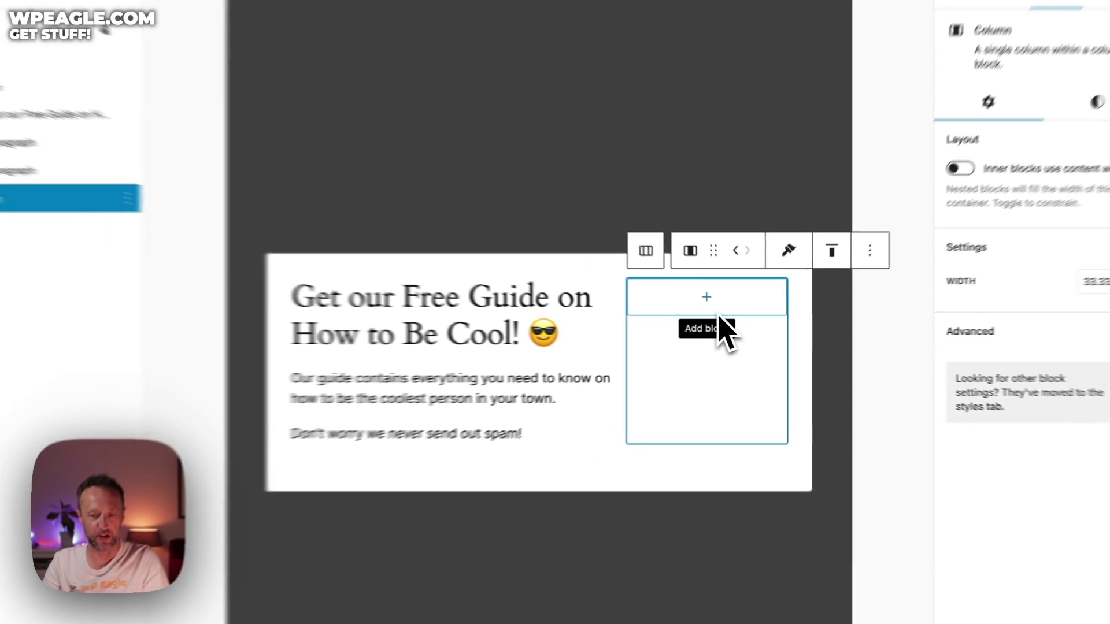
# - Switch to the Canva tab showing the 400px × 400px pink spiral notebook design
pyautogui.moveTo(72, 125)
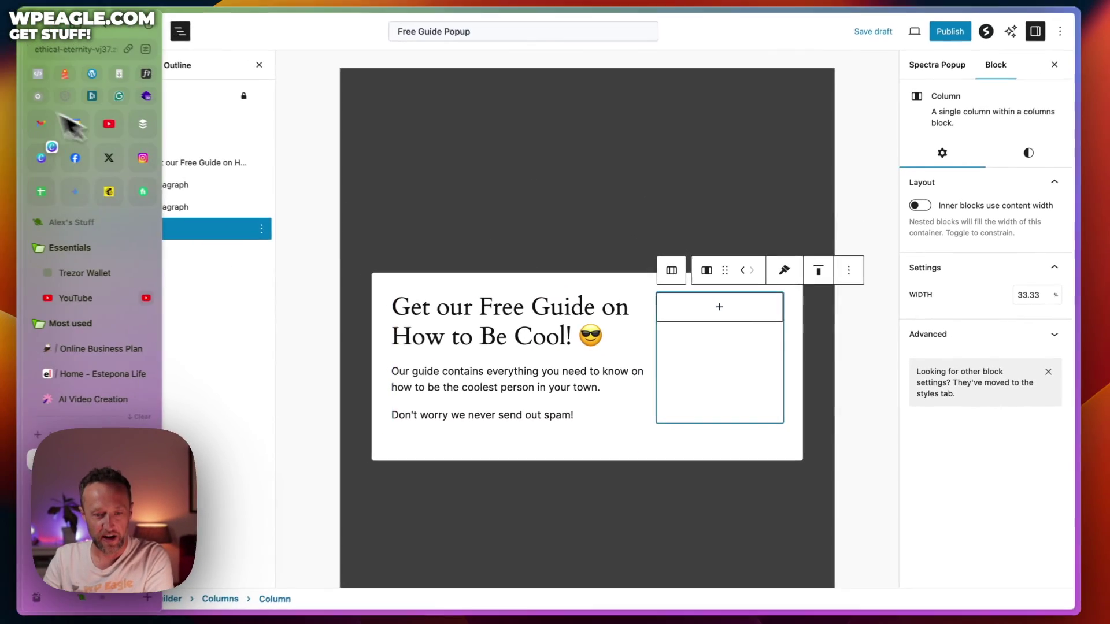
pyautogui.click(43, 161)
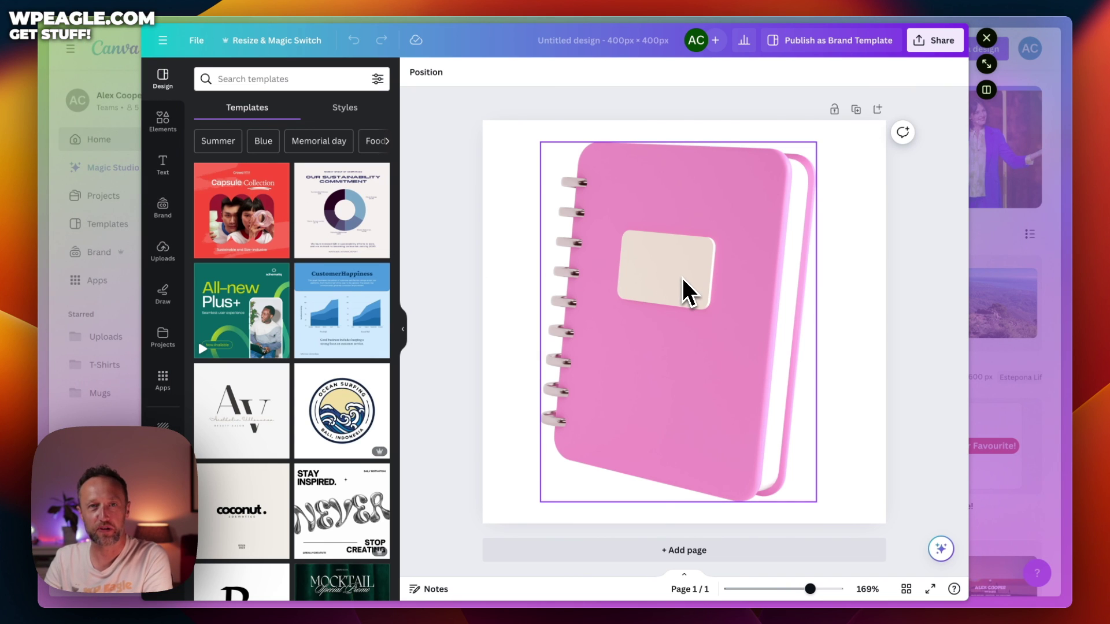
pyautogui.moveTo(50, 292)
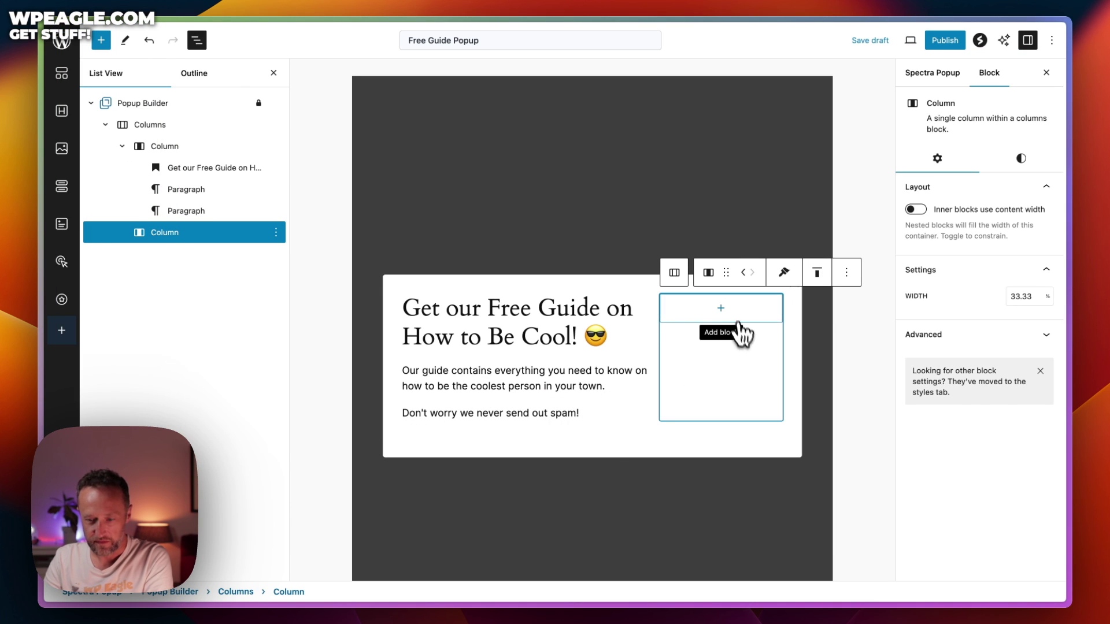
# - Insert an Image block in the right column and upload free guide.png from Downloads
pyautogui.click(728, 313)
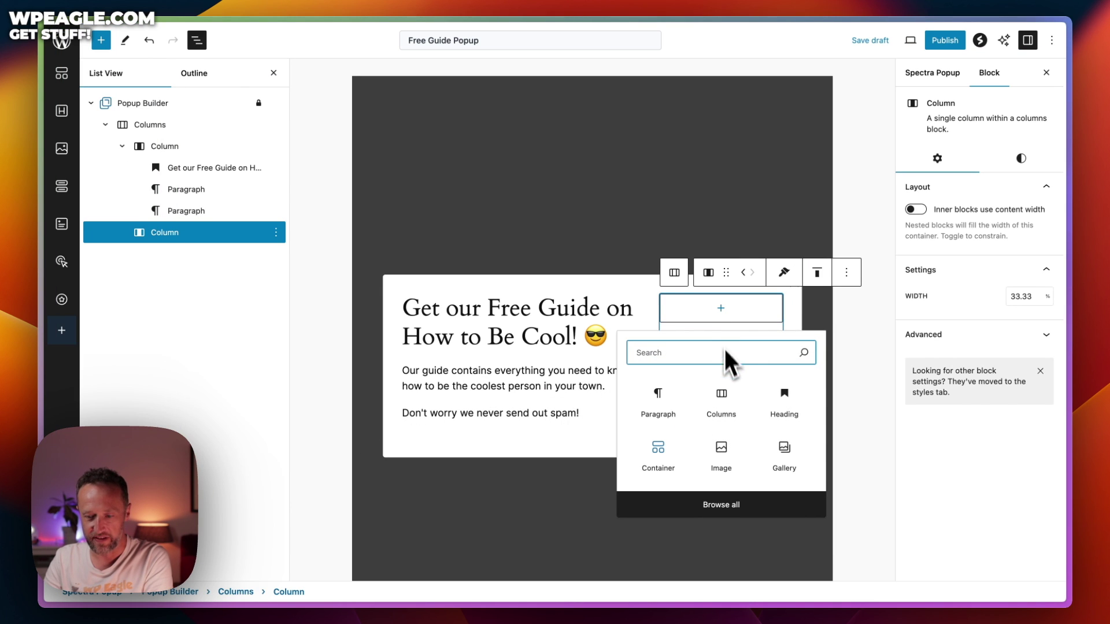
pyautogui.write('i')
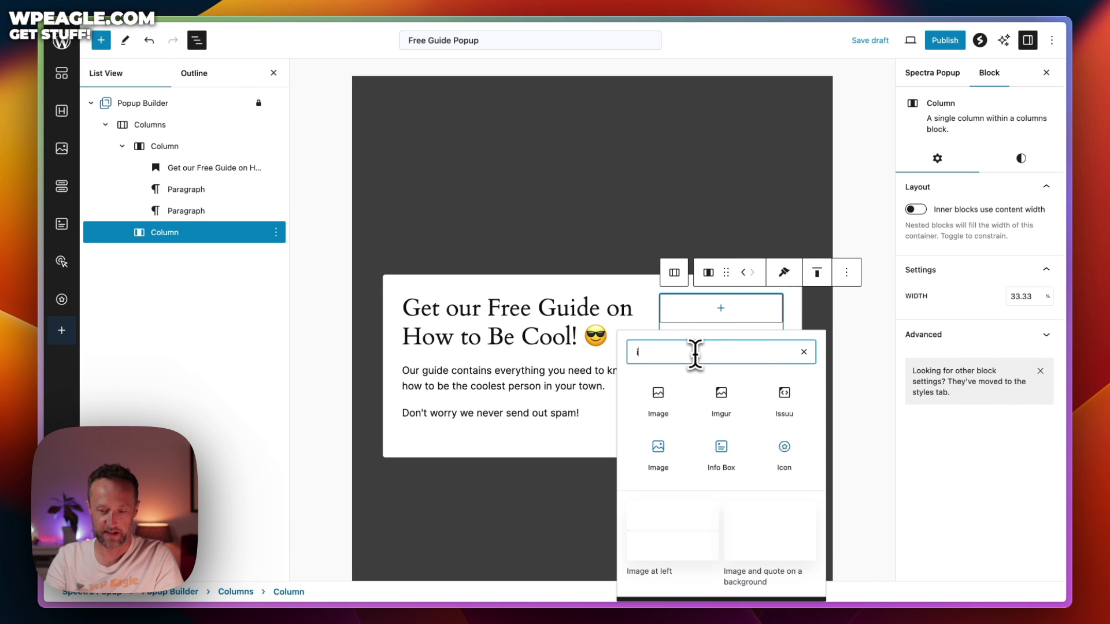
pyautogui.write('mag')
pyautogui.click(659, 395)
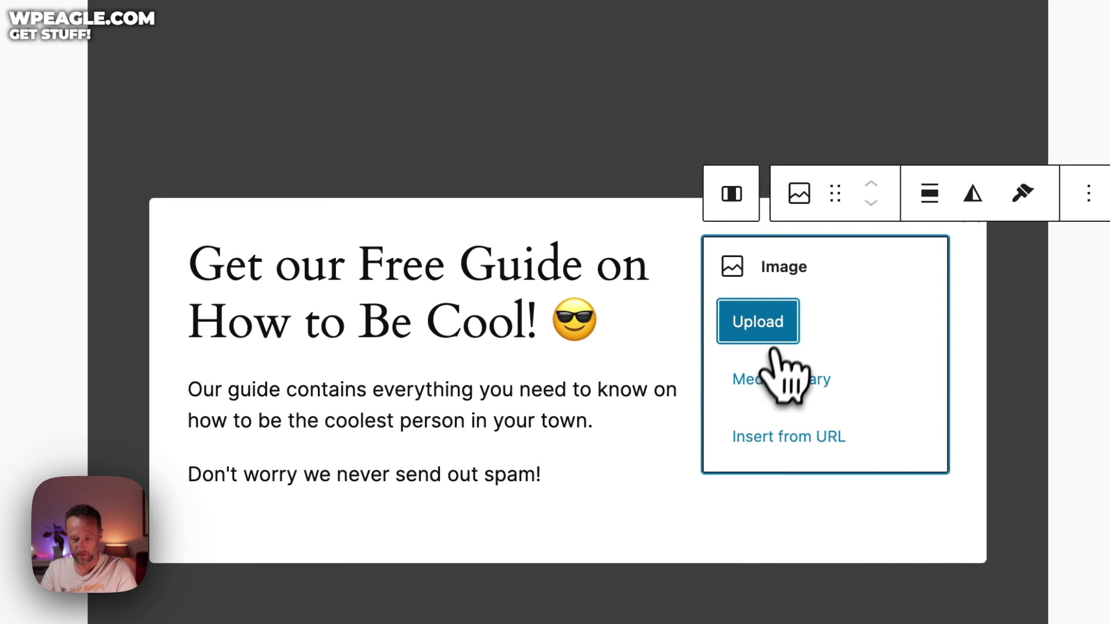
pyautogui.click(776, 346)
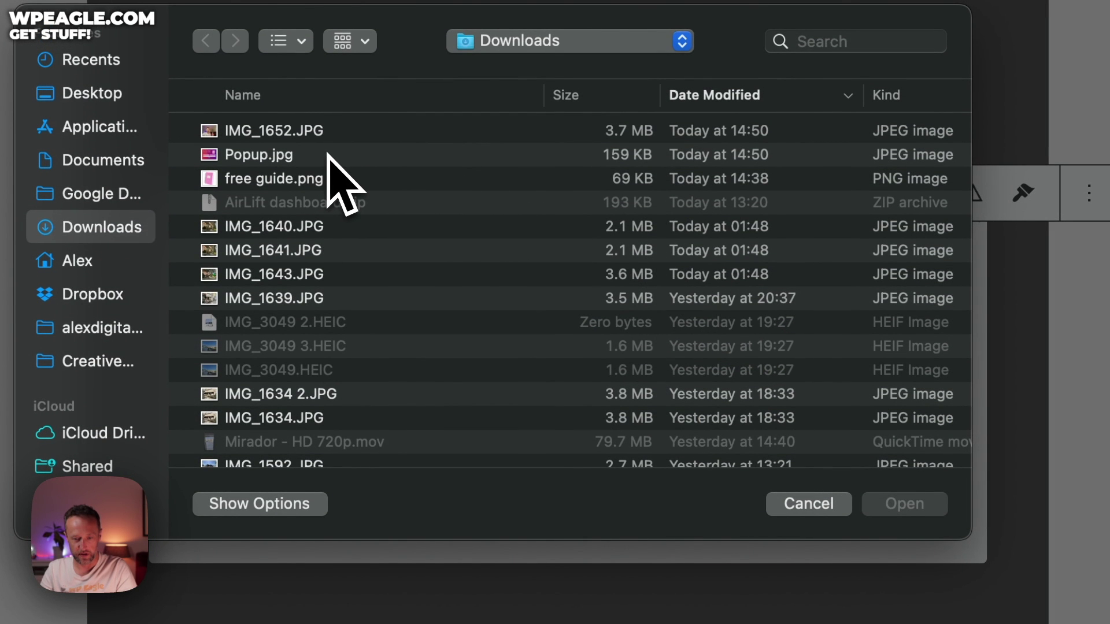
pyautogui.doubleClick(334, 184)
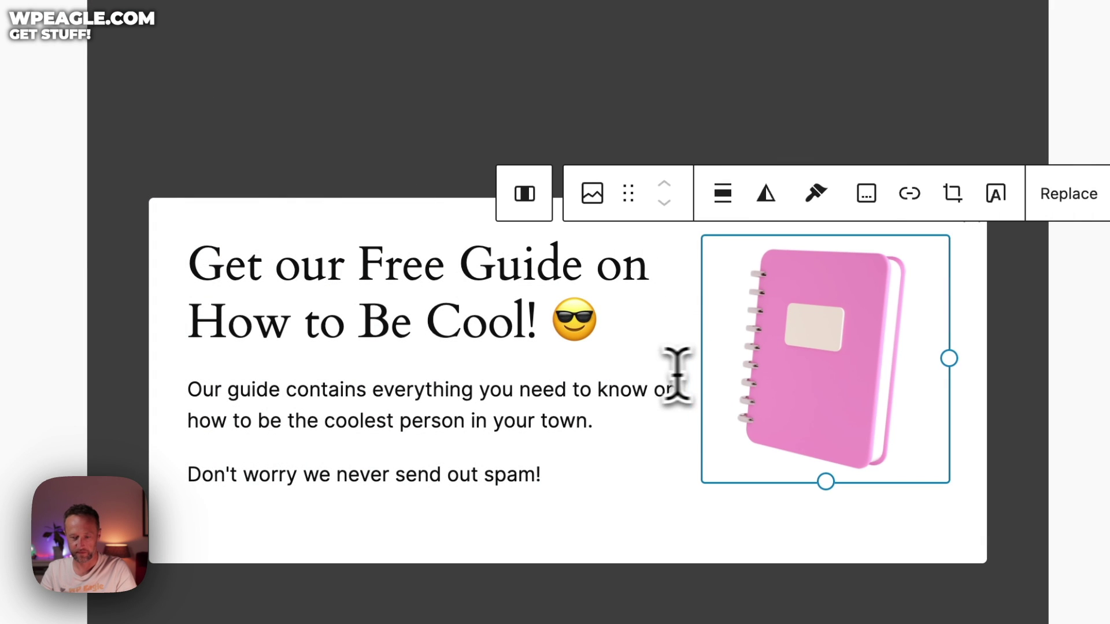
pyautogui.click(648, 390)
pyautogui.click(588, 471)
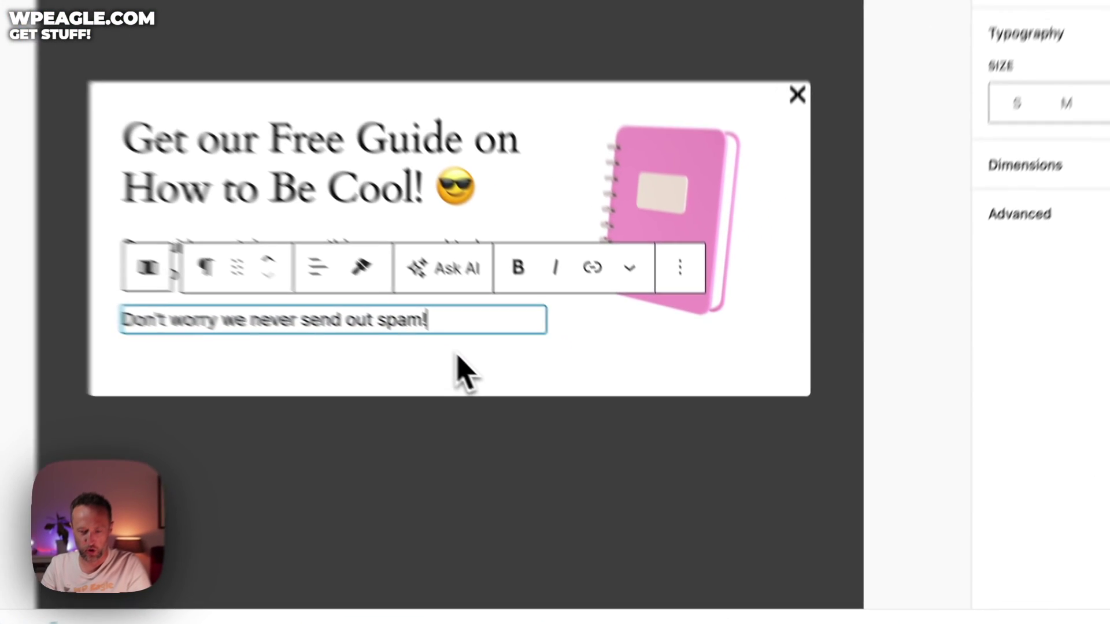
# - Add a WPForms block at the end of the popup showing the Newsletter Signup Form
pyautogui.click(599, 445)
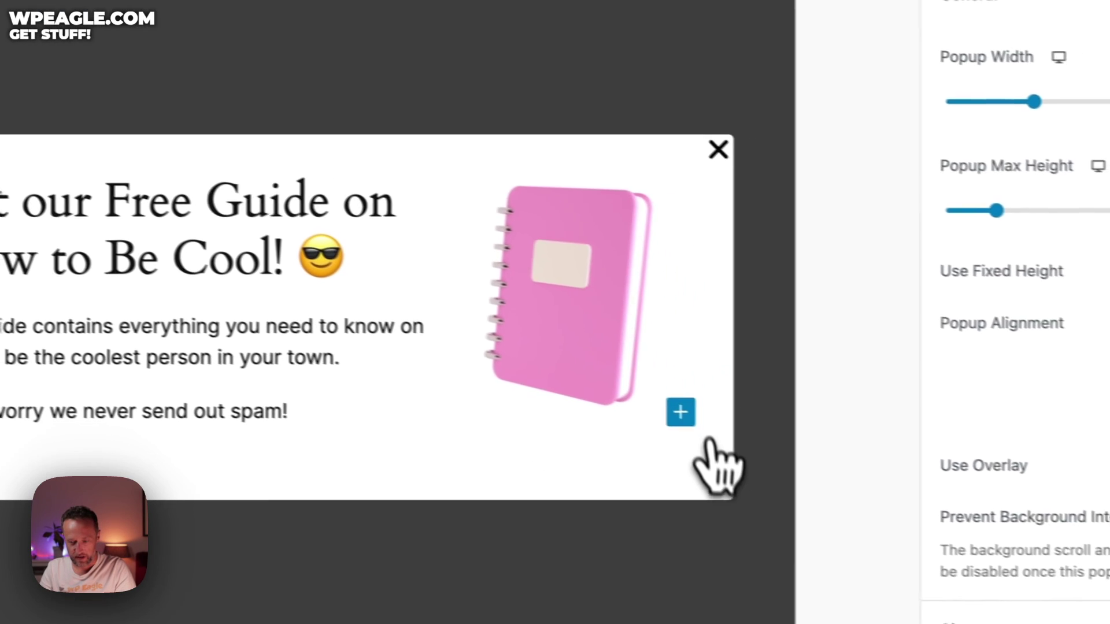
pyautogui.click(966, 475)
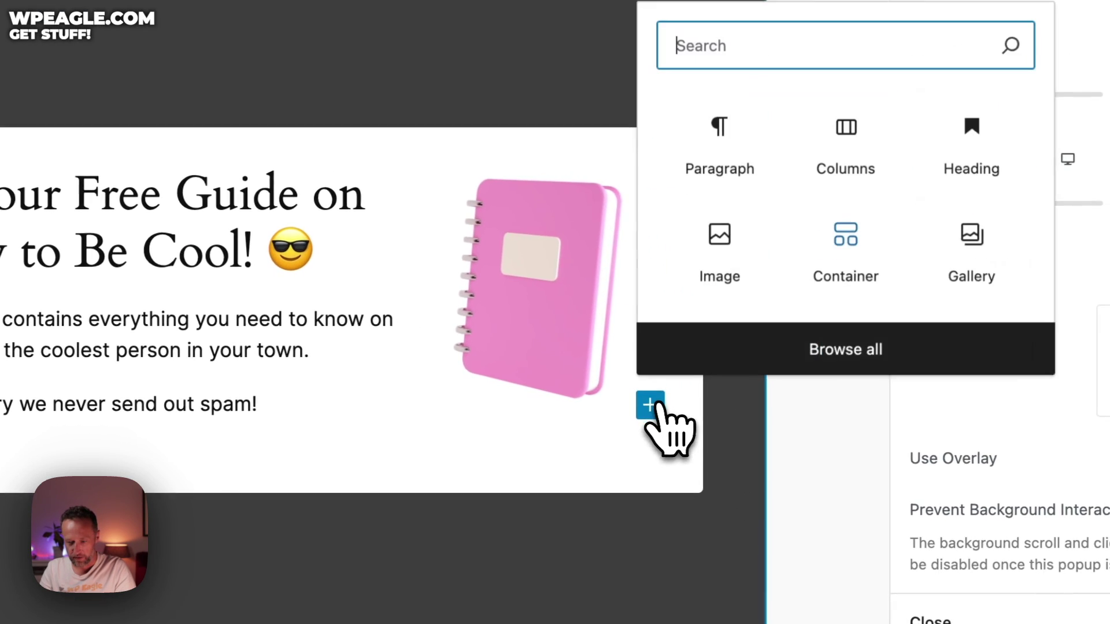
pyautogui.write('wpform')
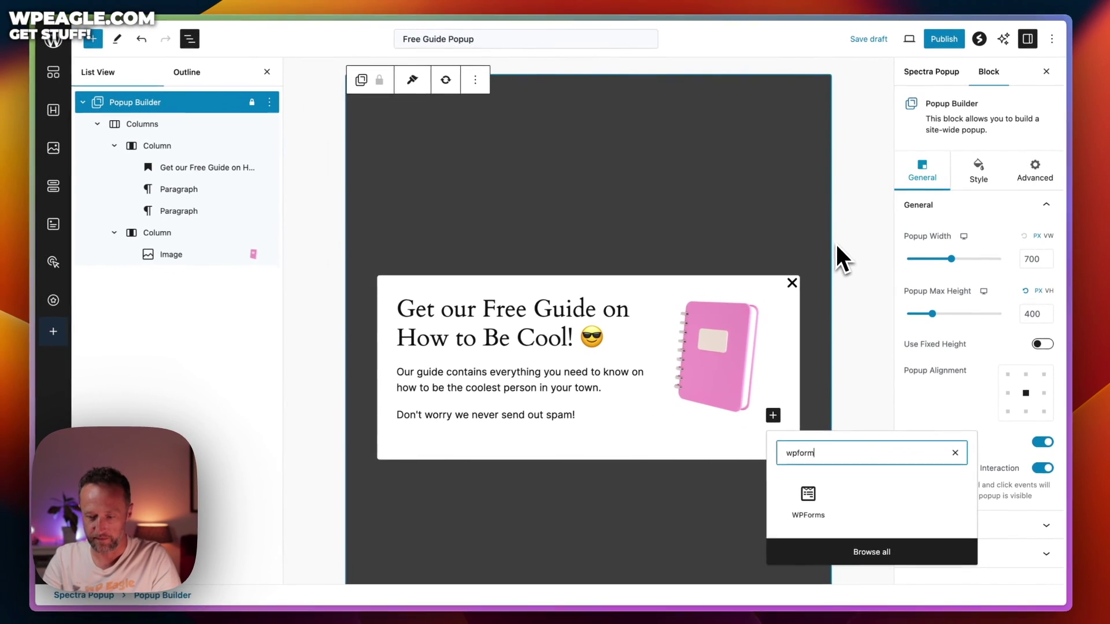
pyautogui.click(809, 498)
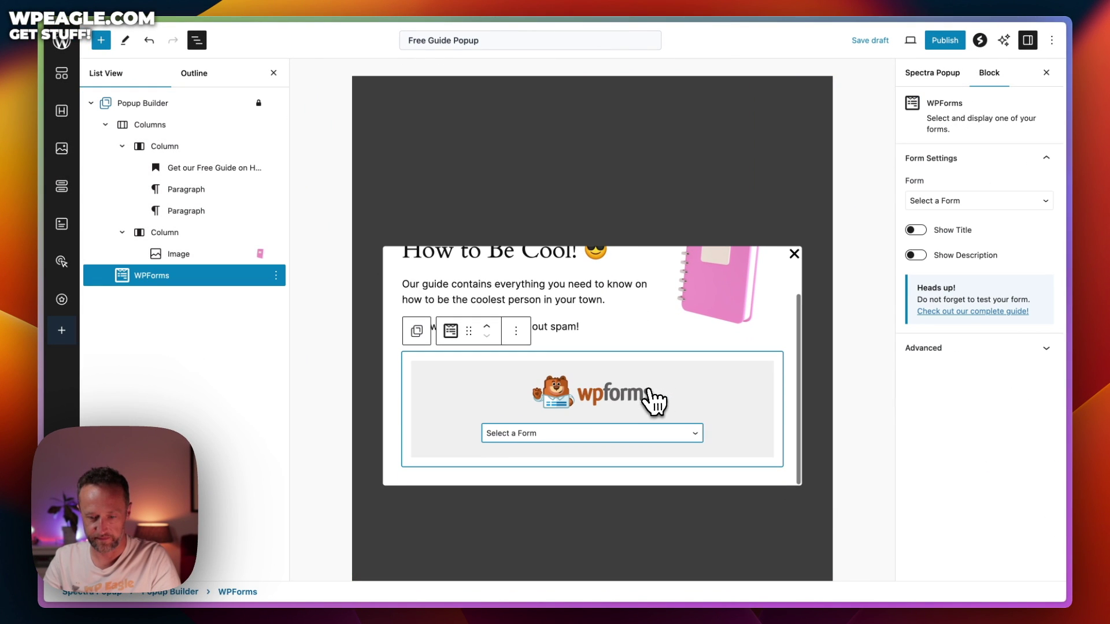
pyautogui.click(595, 432)
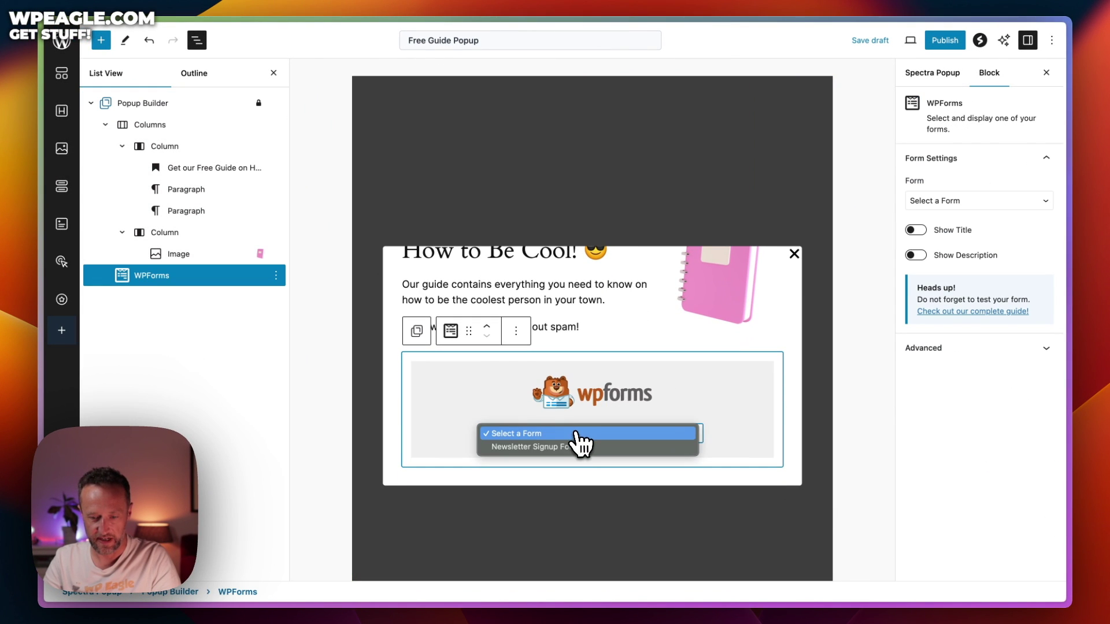
pyautogui.click(577, 446)
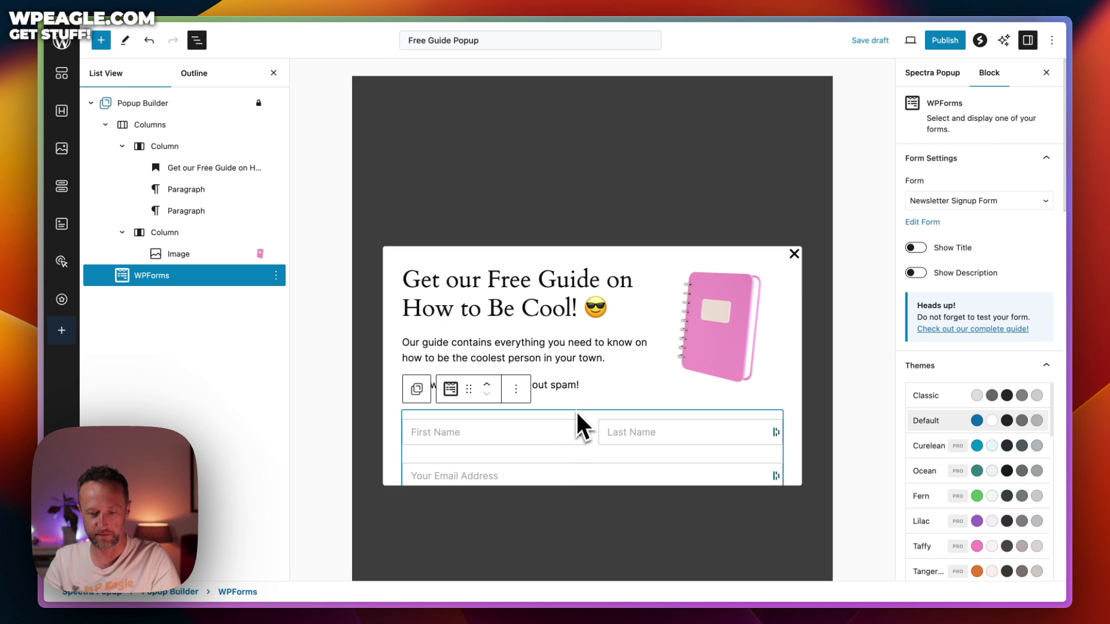
pyautogui.scroll(-1, 576, 411)
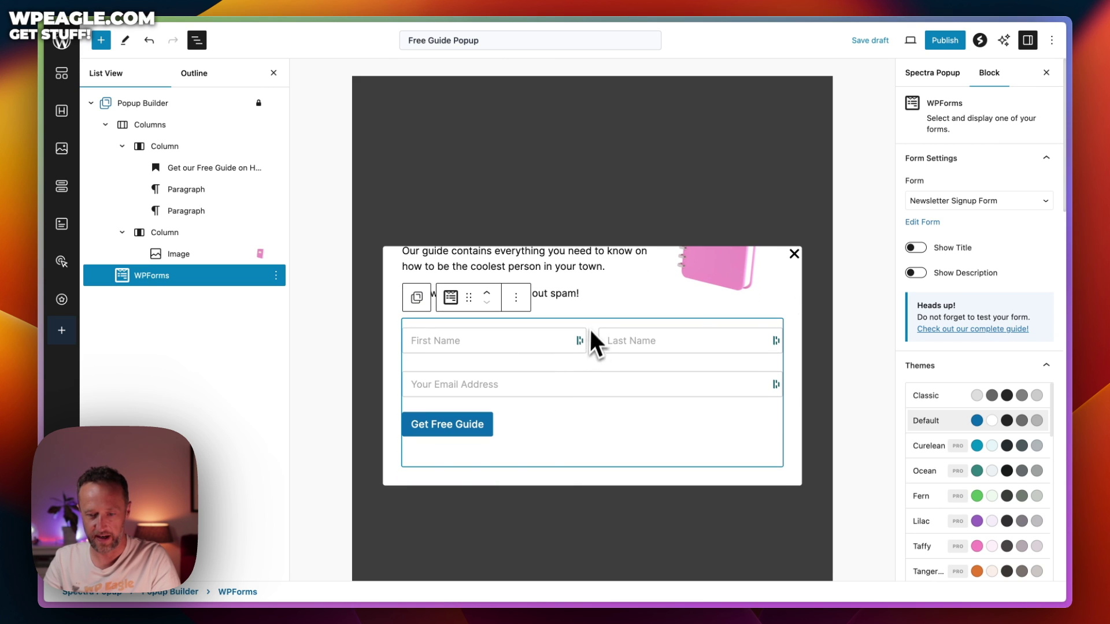
pyautogui.scroll(3, 595, 335)
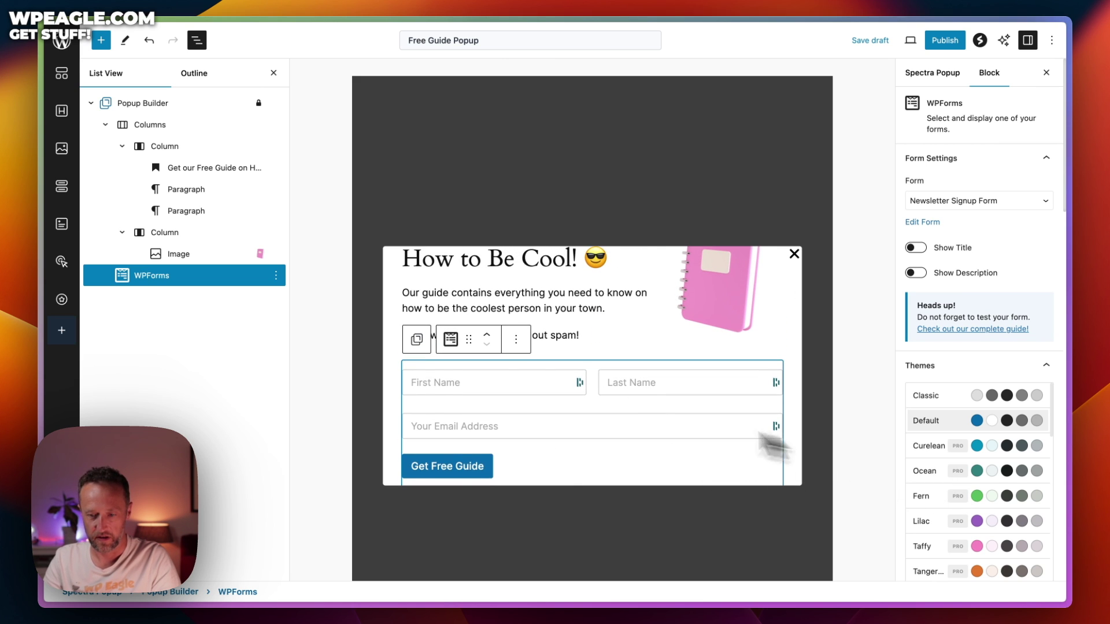
pyautogui.scroll(3, 615, 401)
pyautogui.scroll(-5, 613, 400)
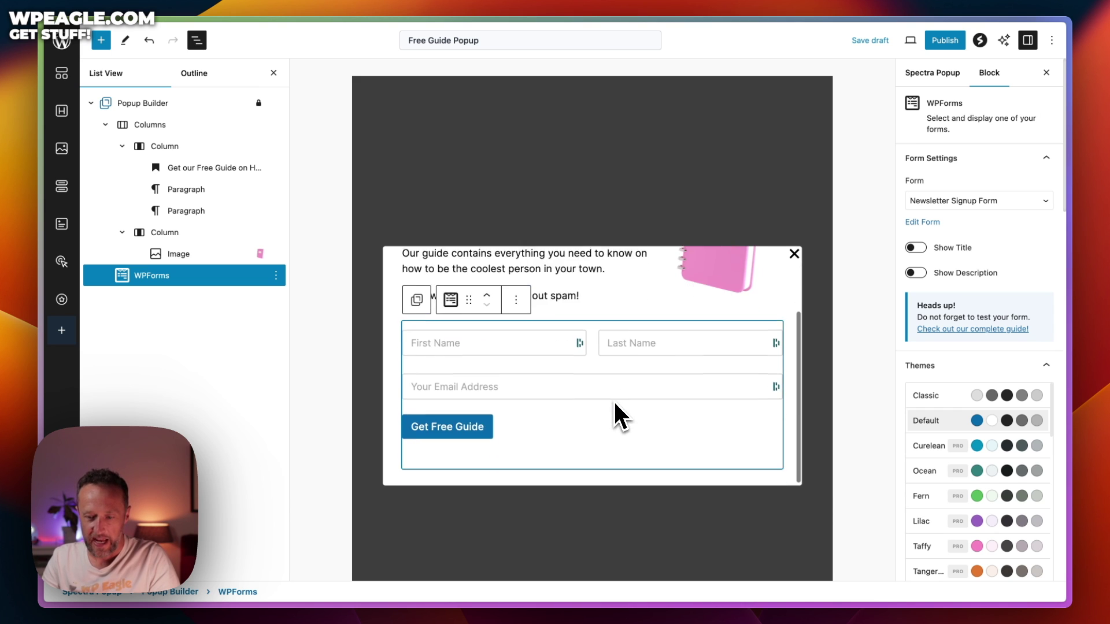
pyautogui.scroll(3, 613, 401)
pyautogui.scroll(-3, 613, 400)
pyautogui.scroll(3, 613, 400)
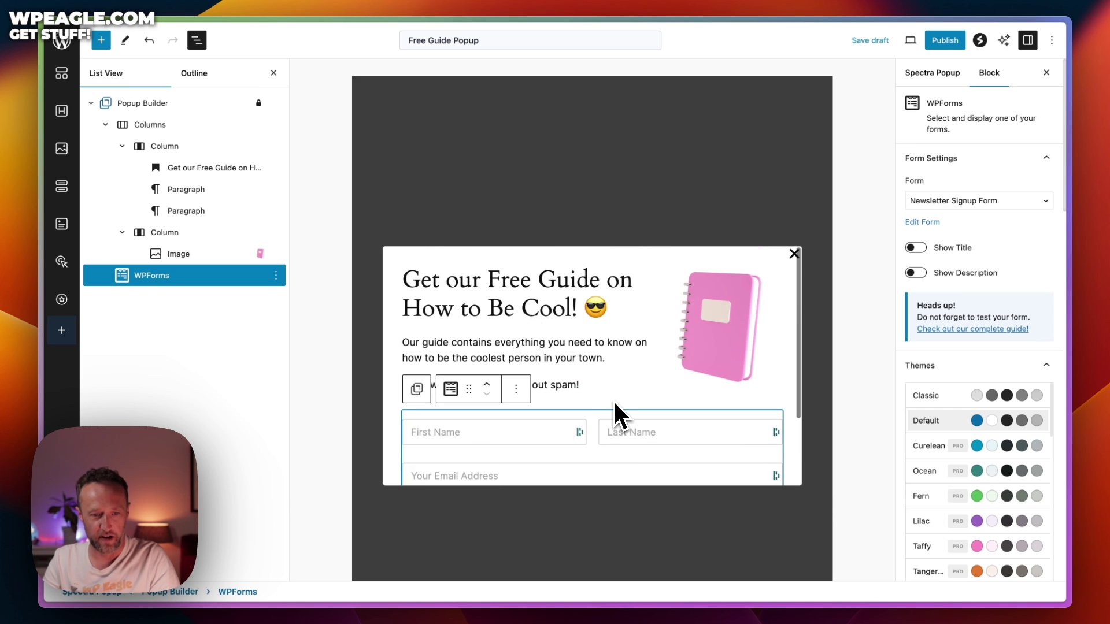
pyautogui.scroll(-3, 615, 404)
pyautogui.scroll(3, 615, 403)
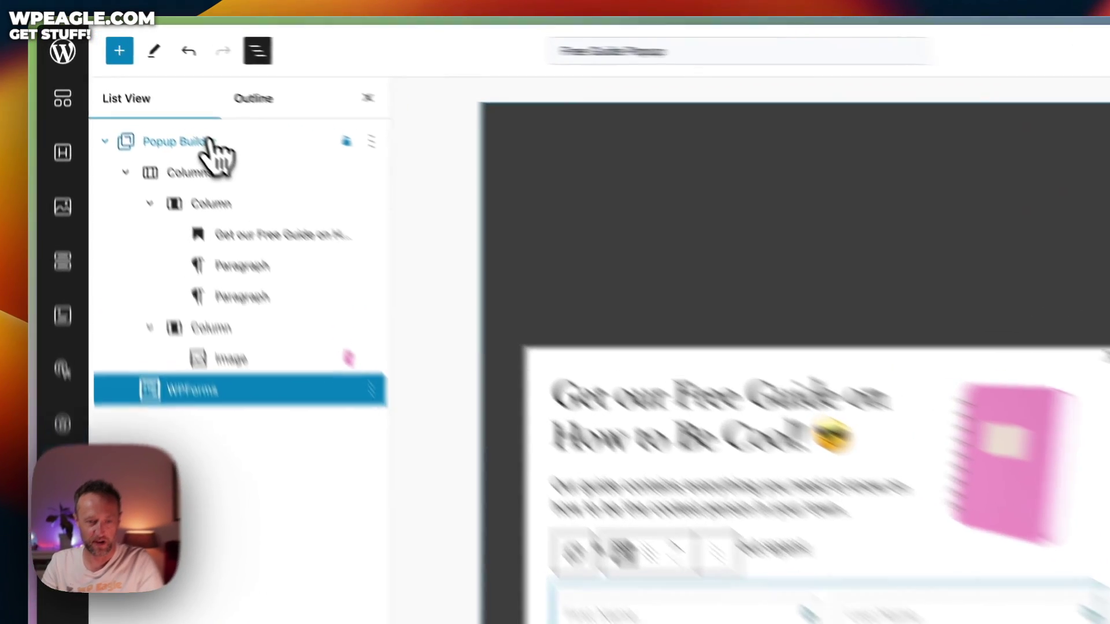
# - Raise the Popup Builder's Popup Max Height from 400 to 514
pyautogui.click(165, 104)
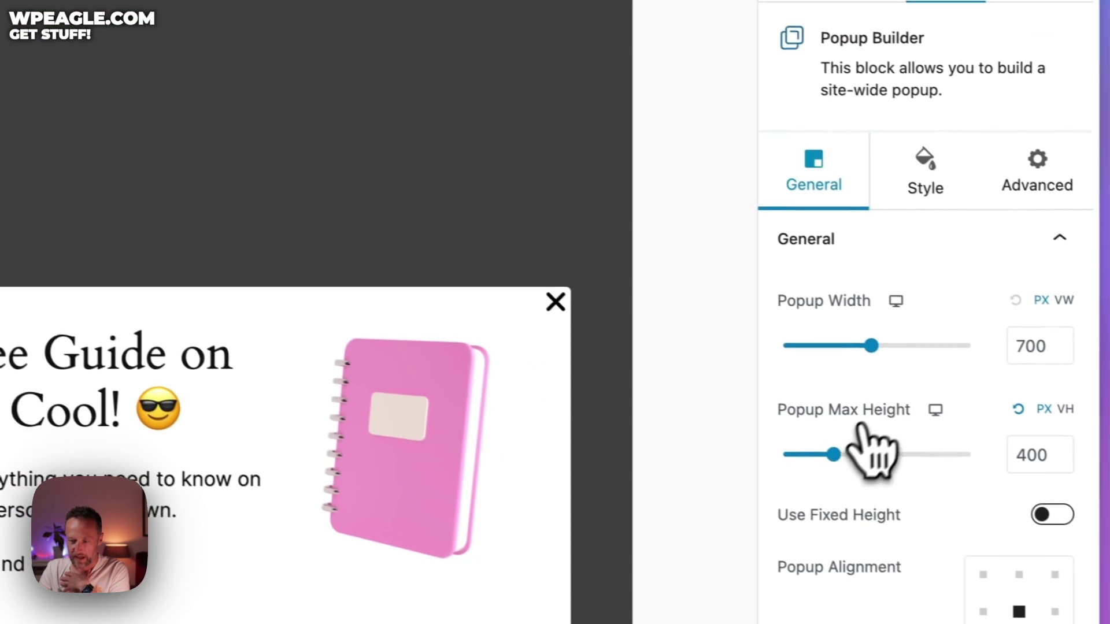
pyautogui.moveTo(835, 454)
pyautogui.mouseDown()
pyautogui.moveTo(855, 454)
pyautogui.moveTo(846, 455)
pyautogui.mouseUp()
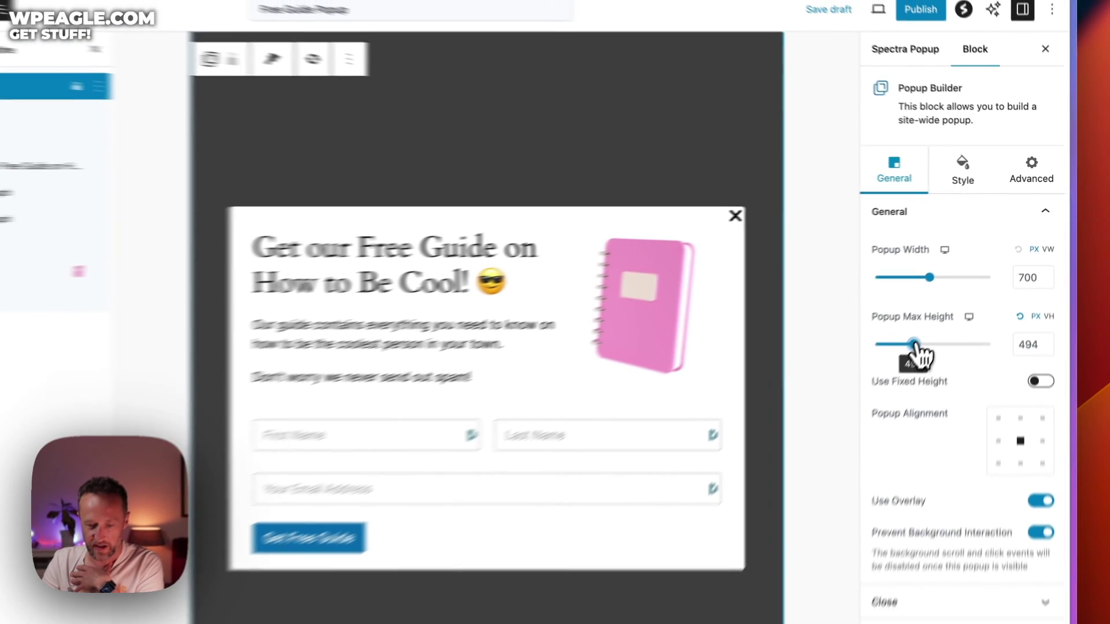
pyautogui.moveTo(917, 346); pyautogui.dragTo(943, 320)
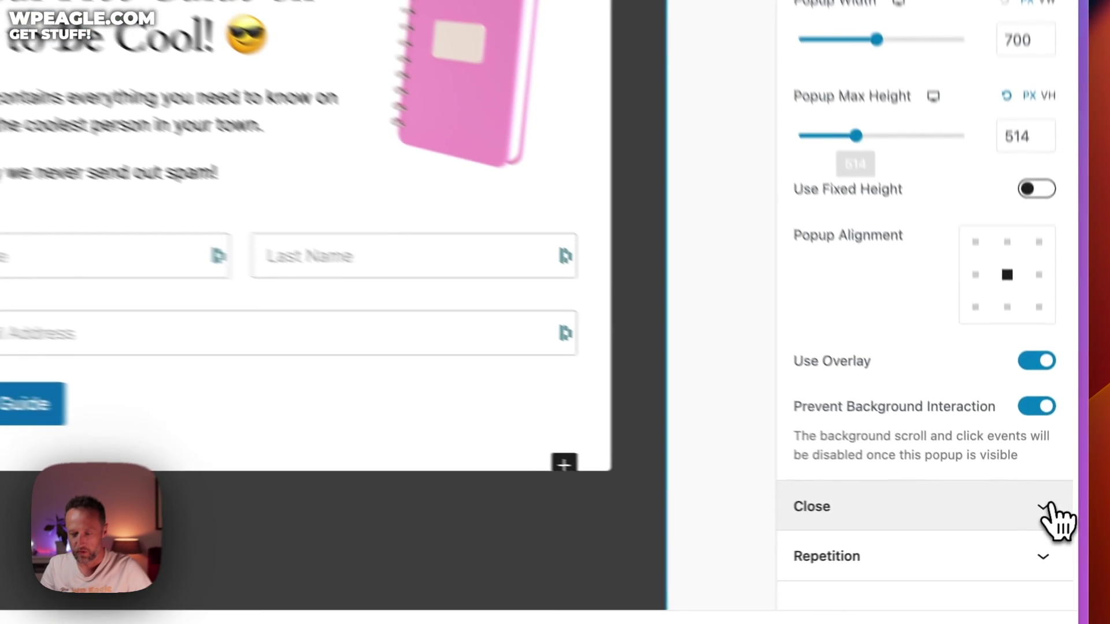
# - Review the closing and repetition options, then view General: 700 px width, 514 px max height
pyautogui.click(1046, 523)
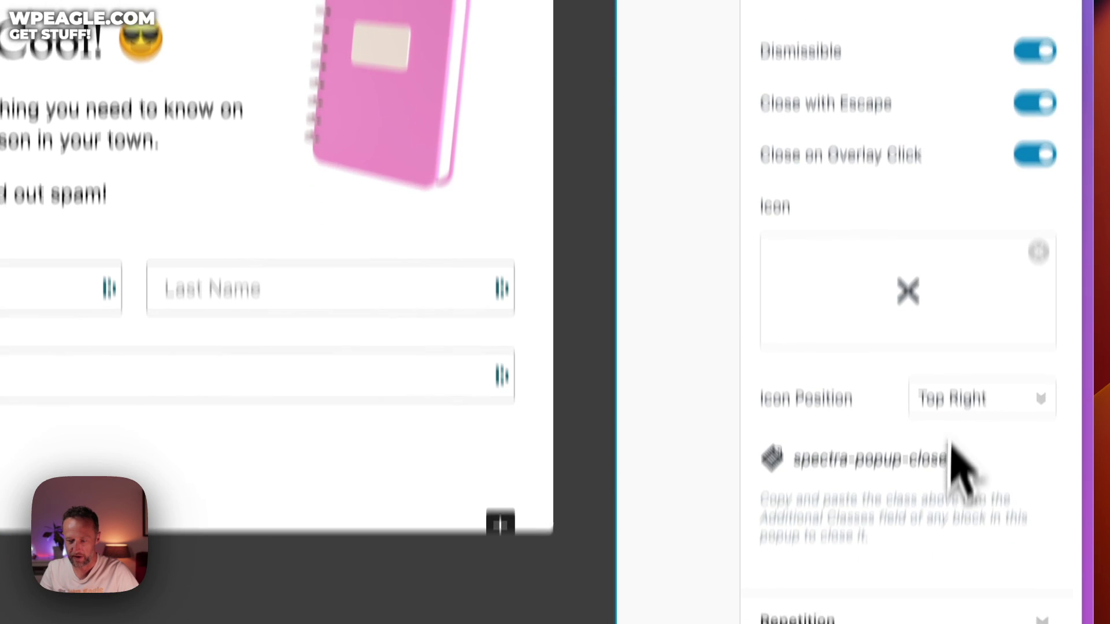
pyautogui.click(939, 520)
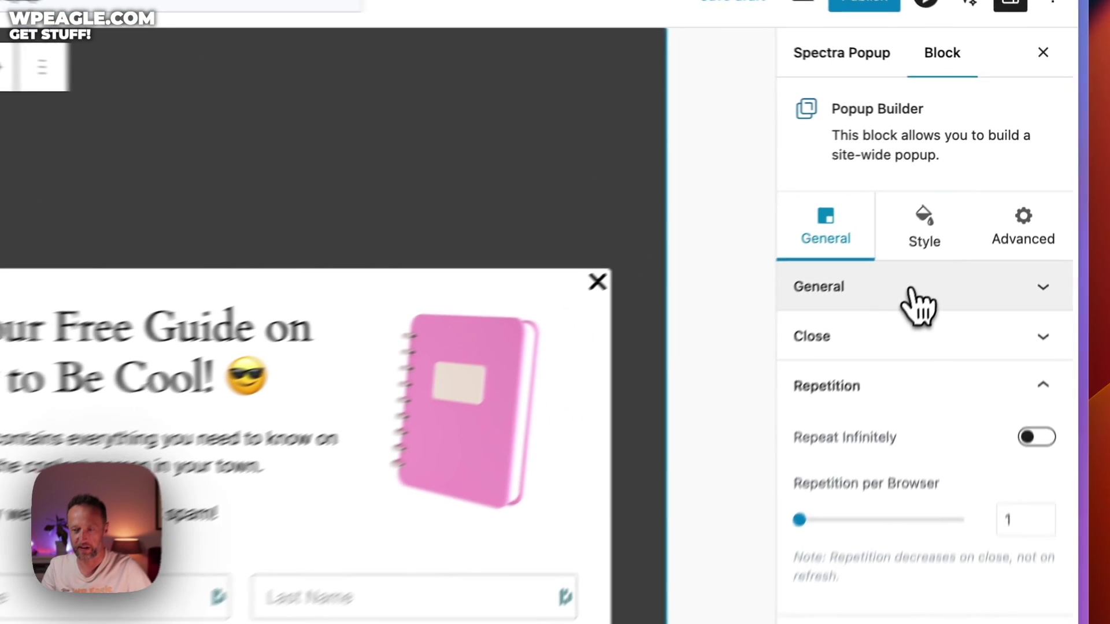
pyautogui.click(969, 206)
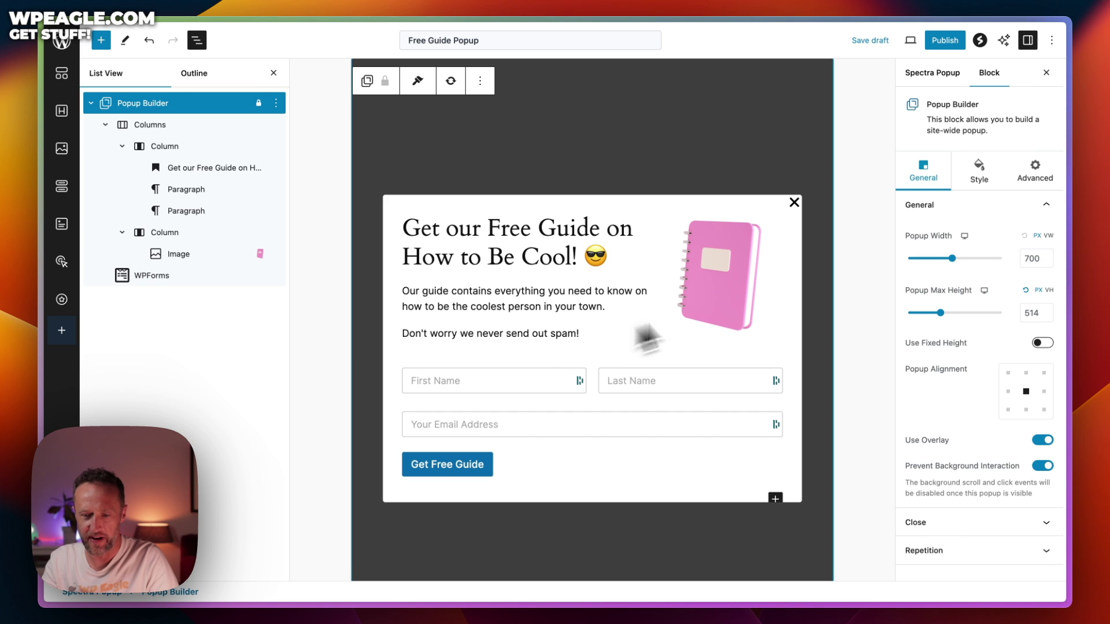
# - Publish the Free Guide Popup and confirm in the pre-publish panel
pyautogui.moveTo(639, 277)
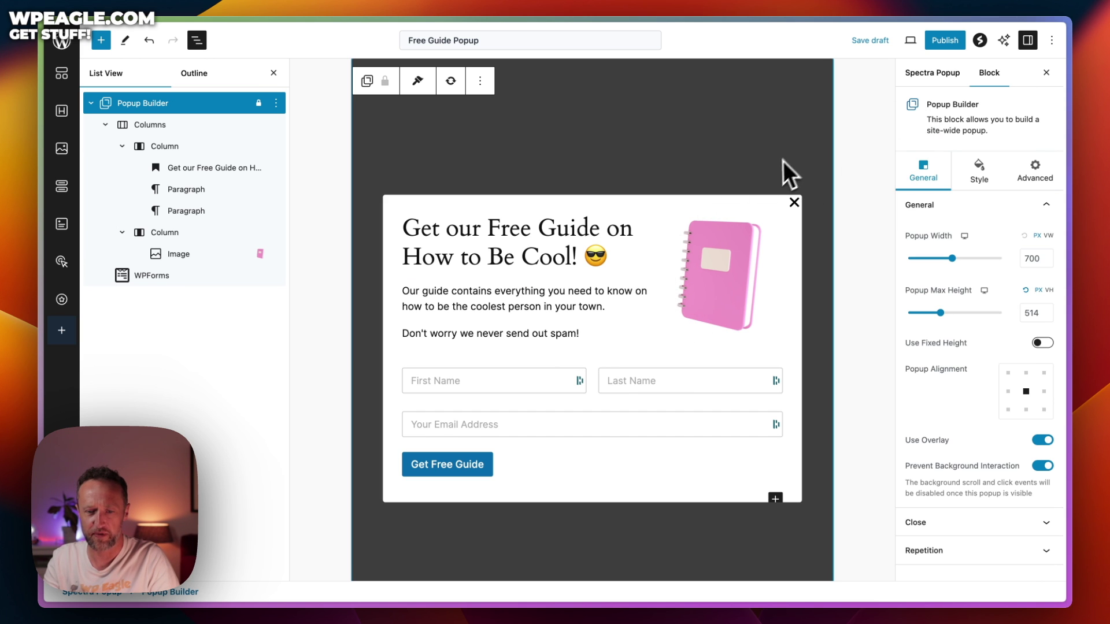
pyautogui.click(945, 40)
pyautogui.click(945, 40)
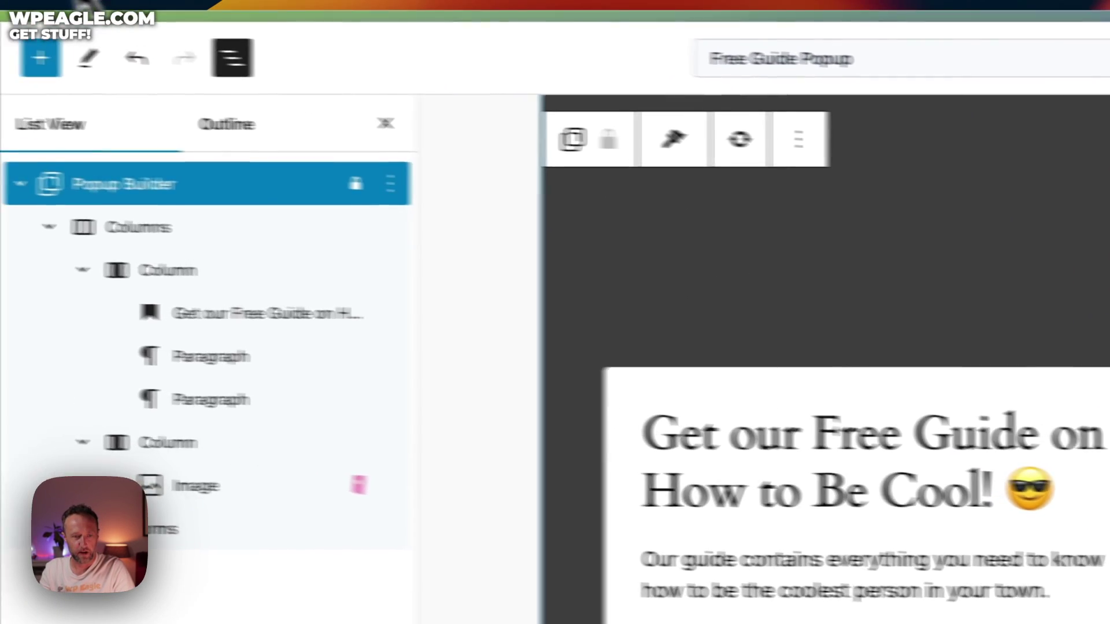
pyautogui.click(148, 14)
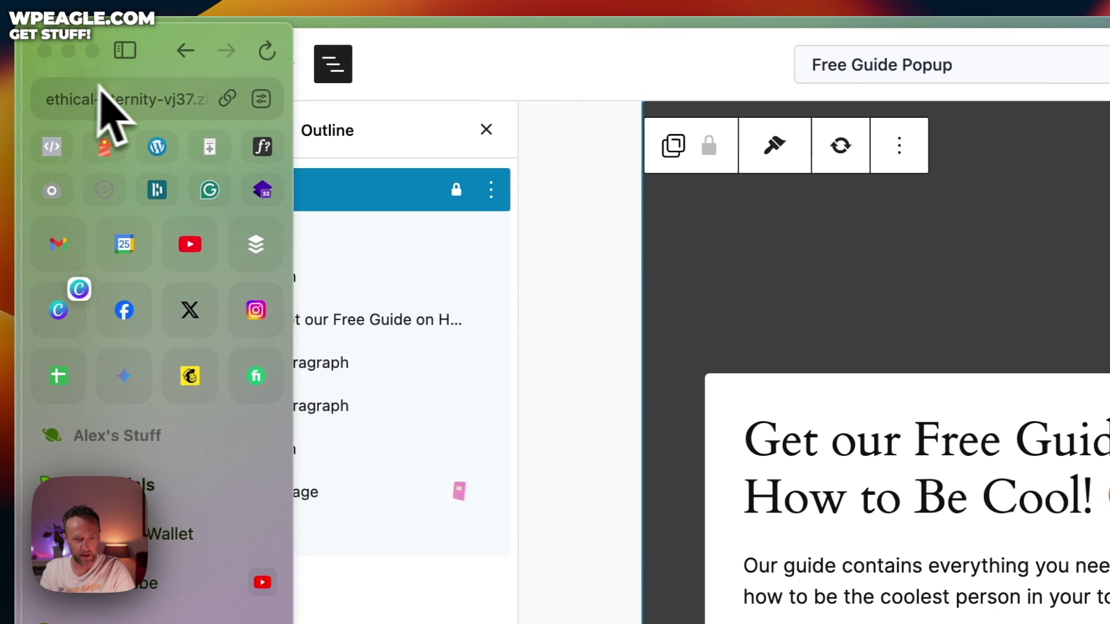
# - Copy the editor page address and paste it into a new Arc incognito window
pyautogui.click(116, 98)
pyautogui.press('super+c')
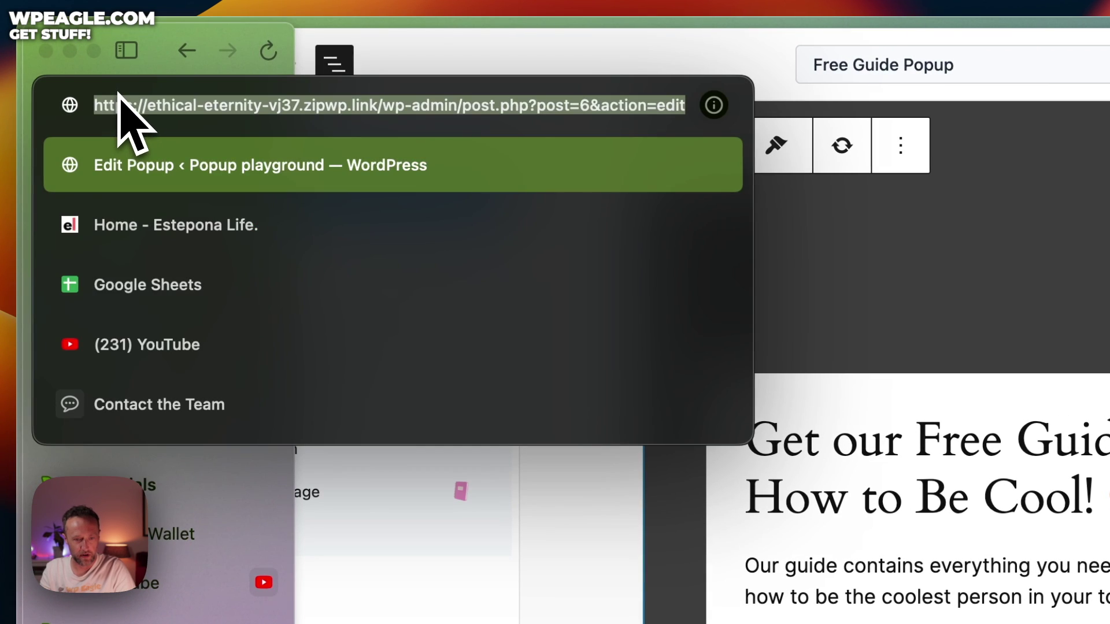
pyautogui.press('Escape')
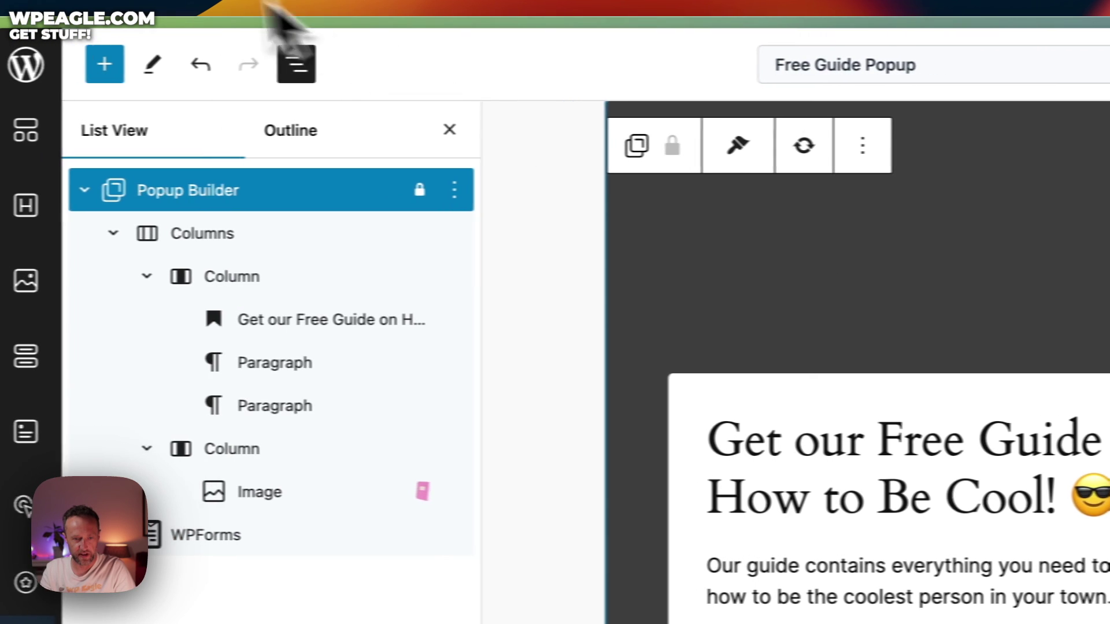
pyautogui.click(135, 6)
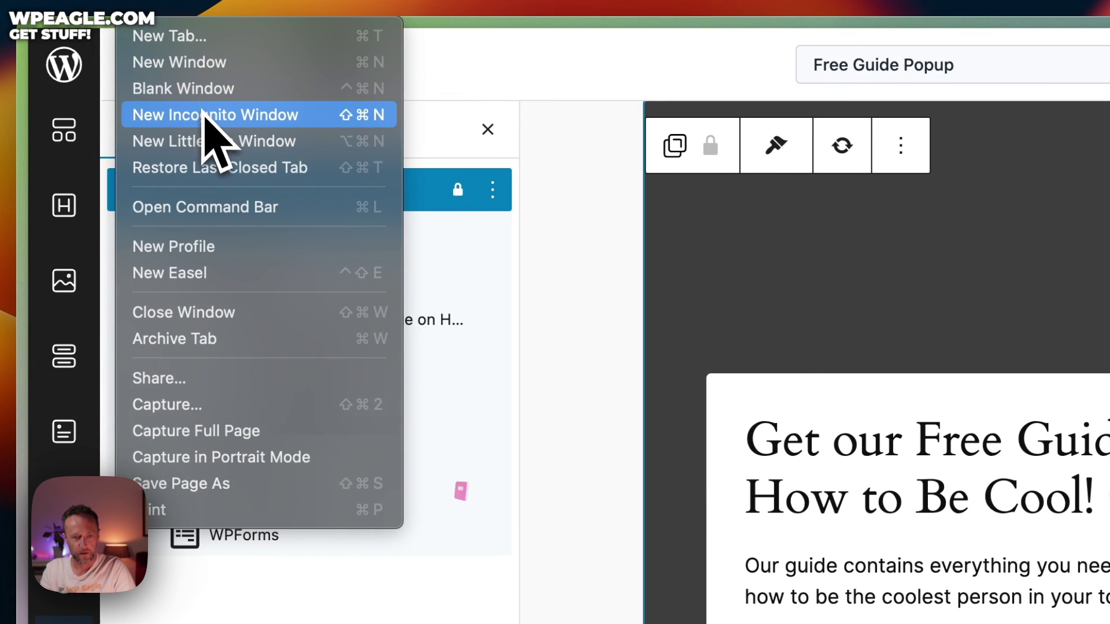
pyautogui.click(203, 115)
pyautogui.press('super+v')
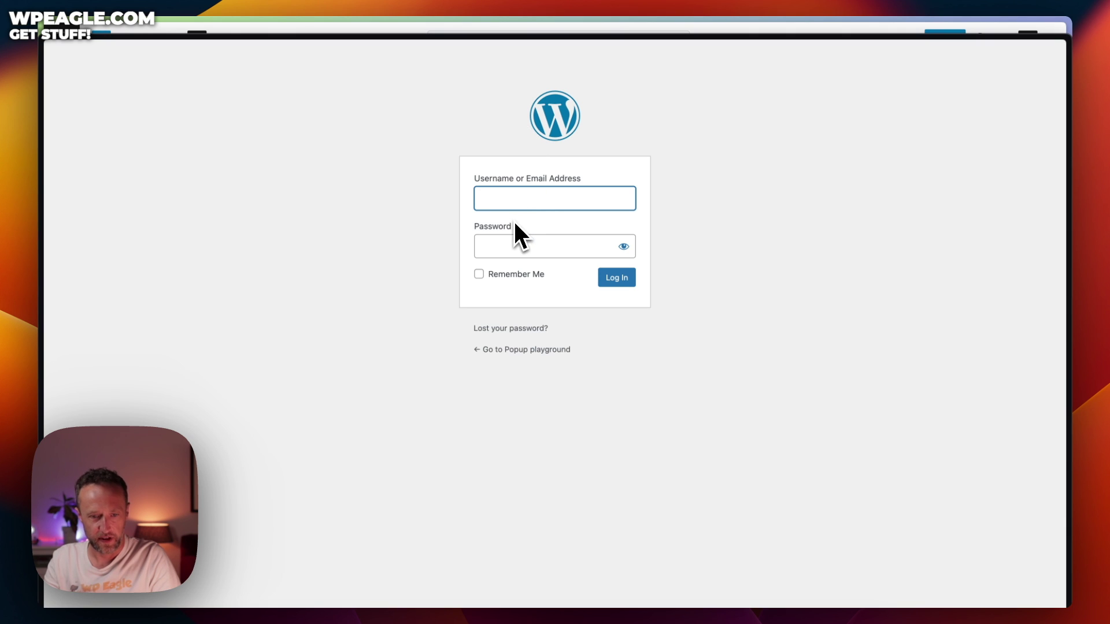
# - Go to the Popup playground homepage and scroll to check the live popup and signup form
pyautogui.click(535, 350)
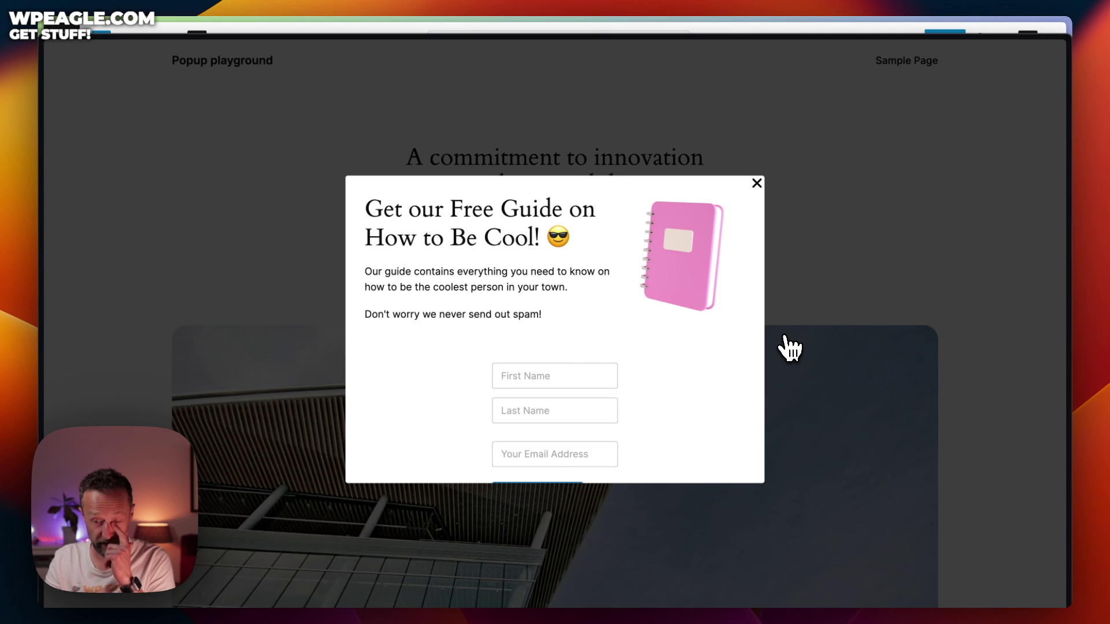
pyautogui.scroll(-3, 678, 307)
pyautogui.scroll(3, 671, 307)
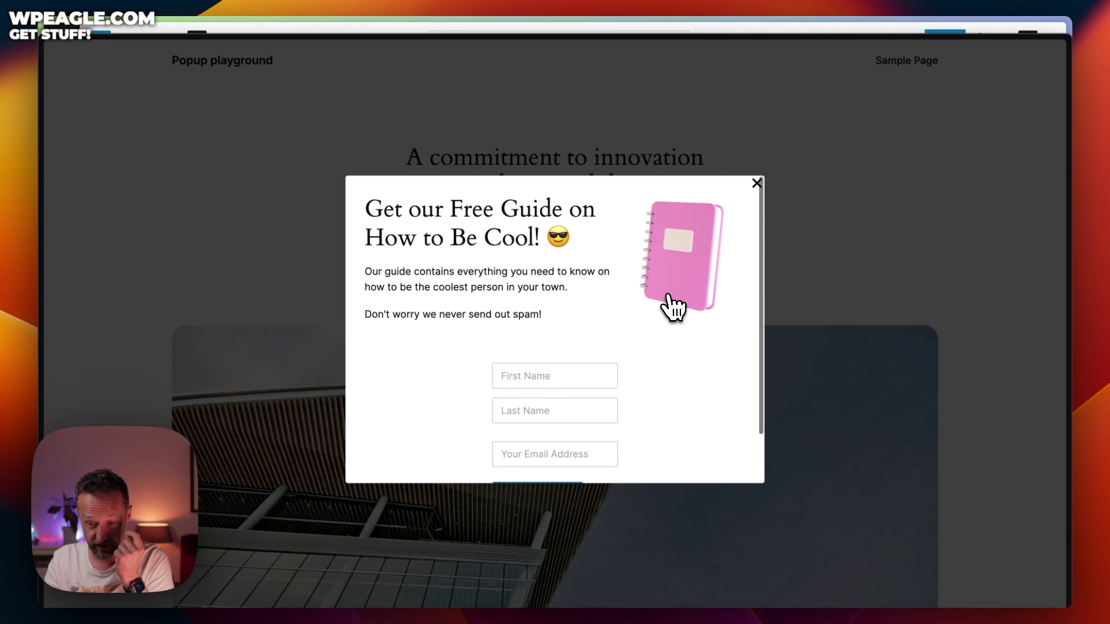
pyautogui.scroll(-1, 671, 307)
pyautogui.scroll(1, 665, 340)
pyautogui.scroll(-2, 610, 272)
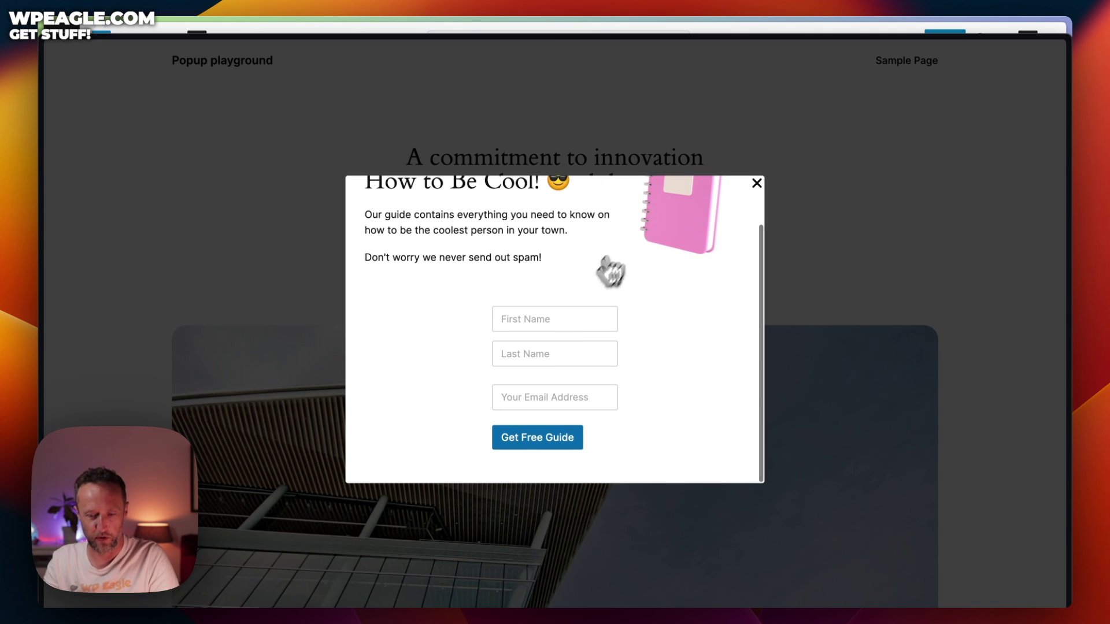
# - Insert a Container block between the popup's text columns and the WPForms form
pyautogui.moveTo(40, 37)
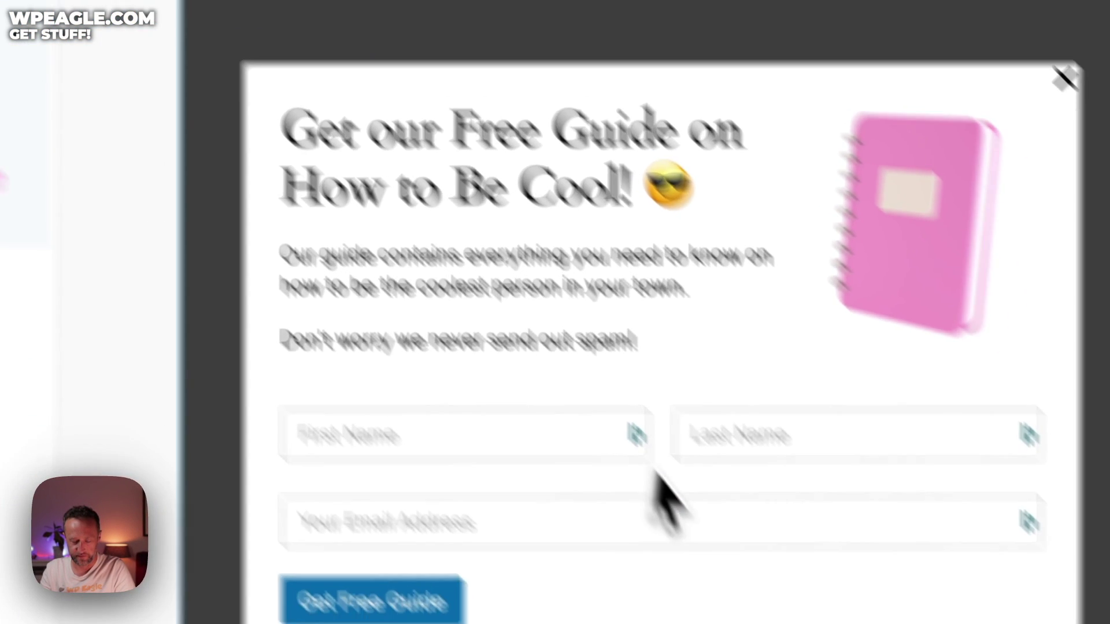
pyautogui.click(533, 405)
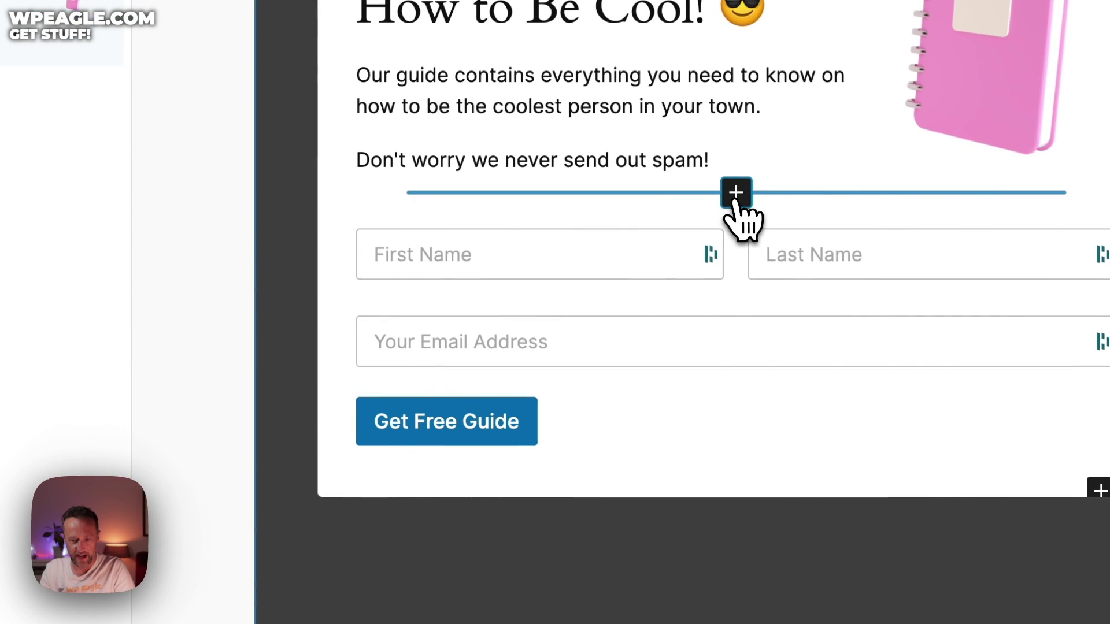
pyautogui.click(592, 349)
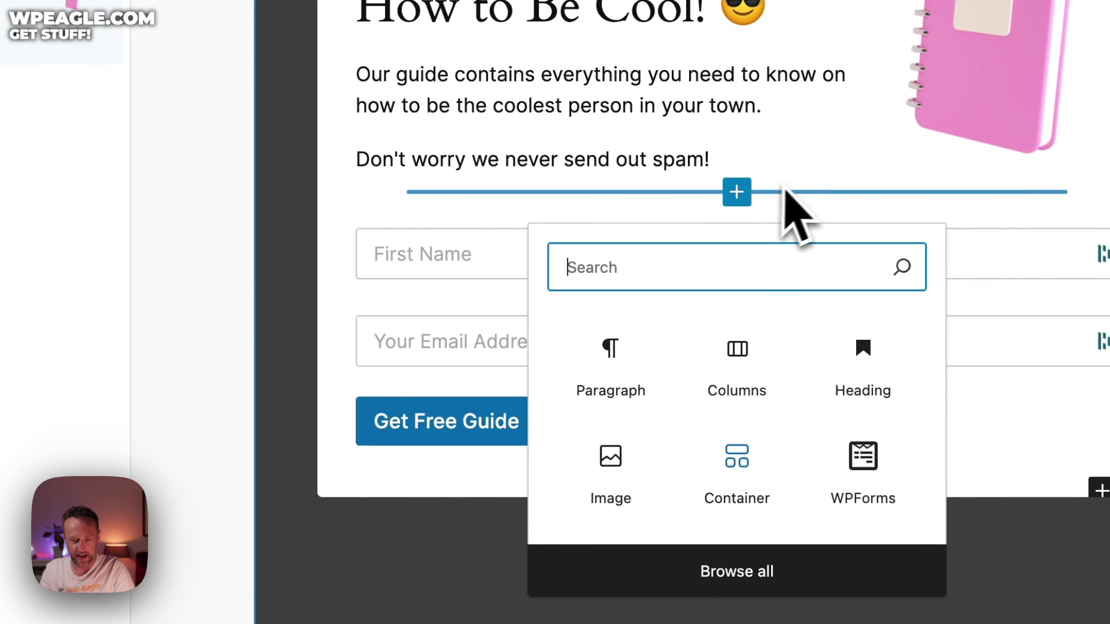
pyautogui.click(739, 463)
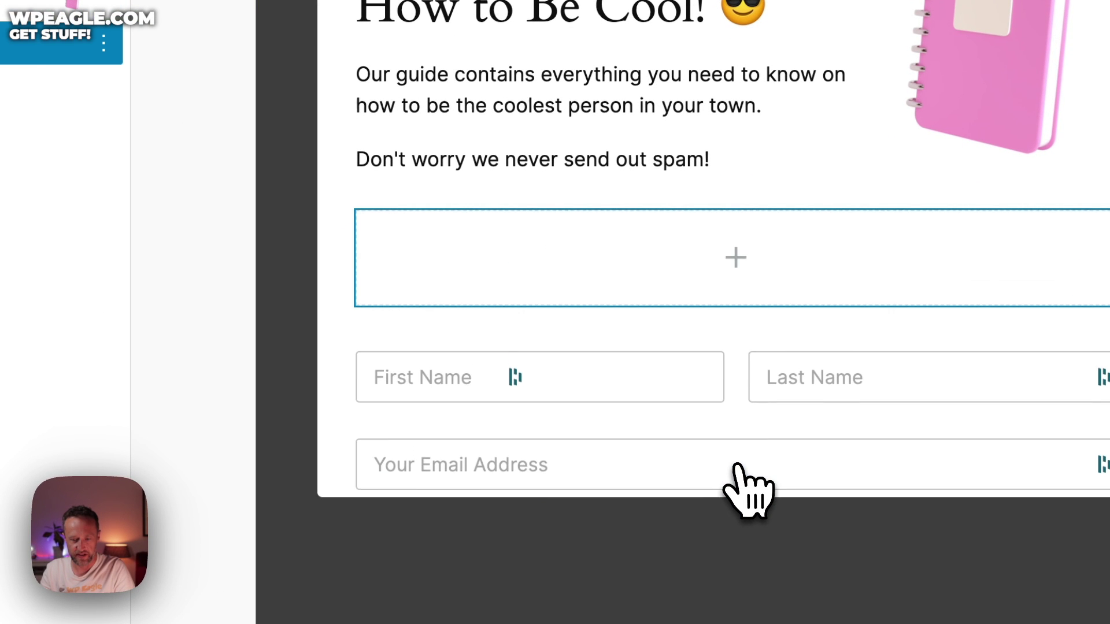
# - Move the WPForms block into the new container and set its Content Width to Full Width
pyautogui.scroll(-1, 751, 453)
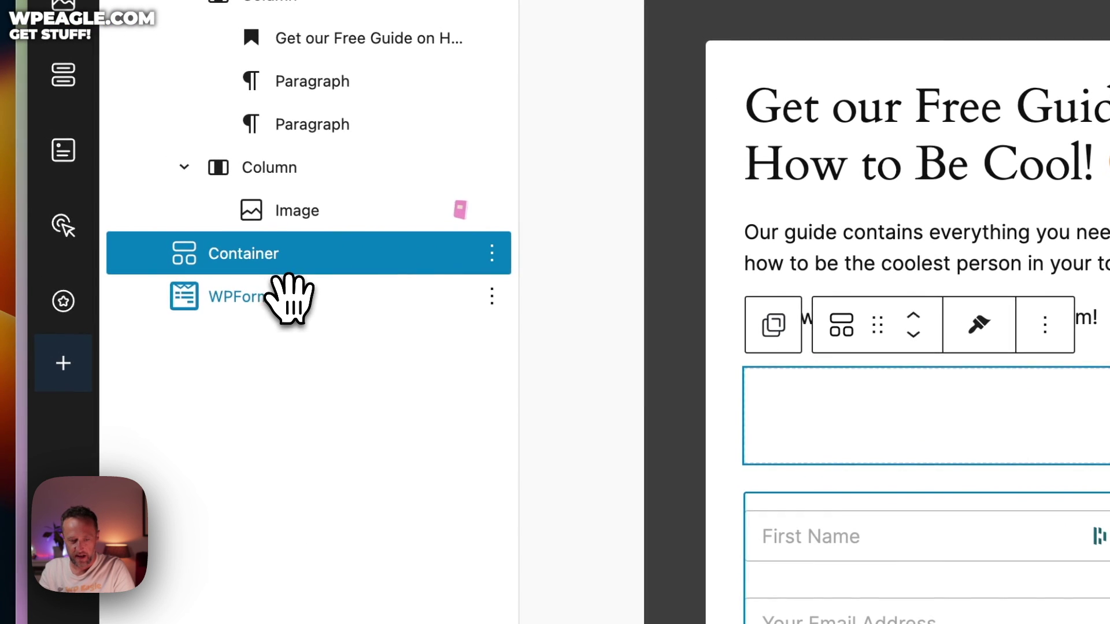
pyautogui.moveTo(215, 241); pyautogui.dragTo(291, 224)
pyautogui.moveTo(361, 262); pyautogui.dragTo(393, 272)
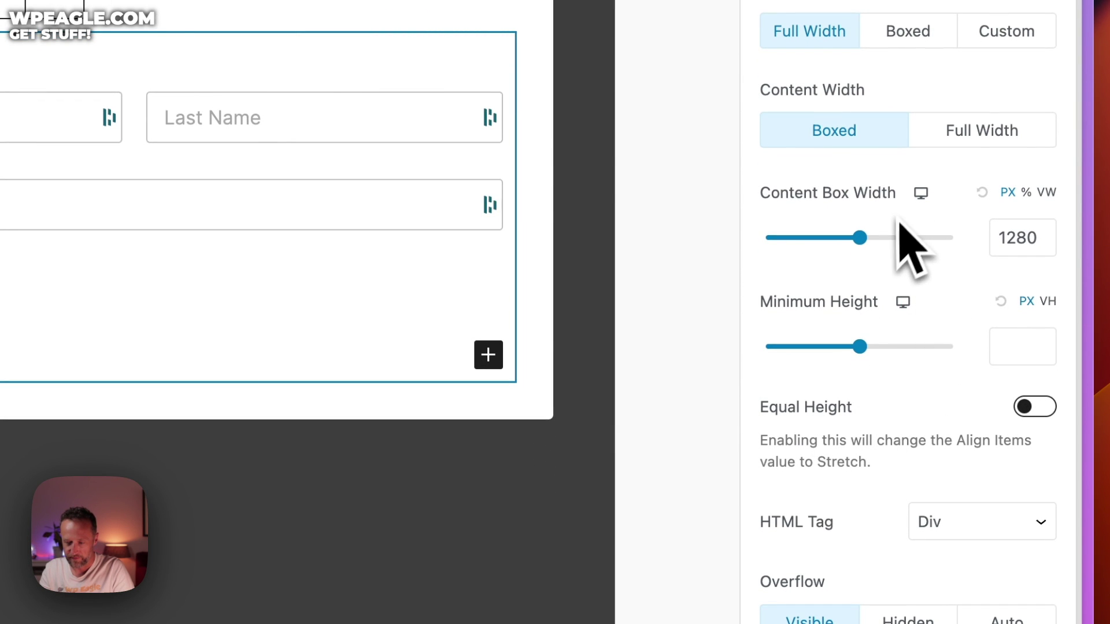
pyautogui.click(977, 144)
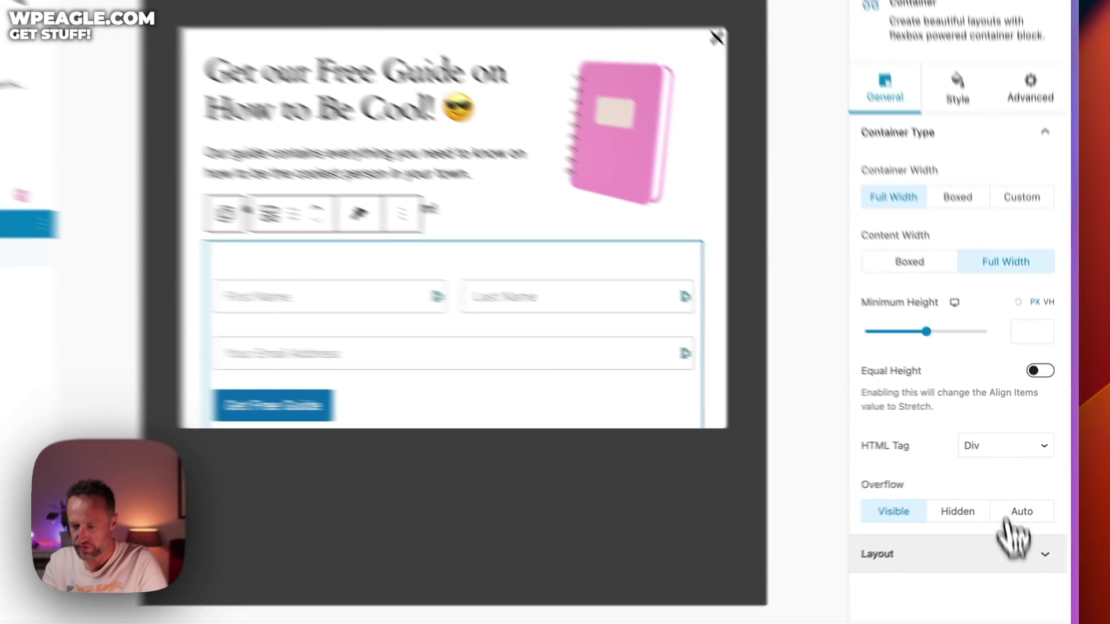
pyautogui.click(1000, 612)
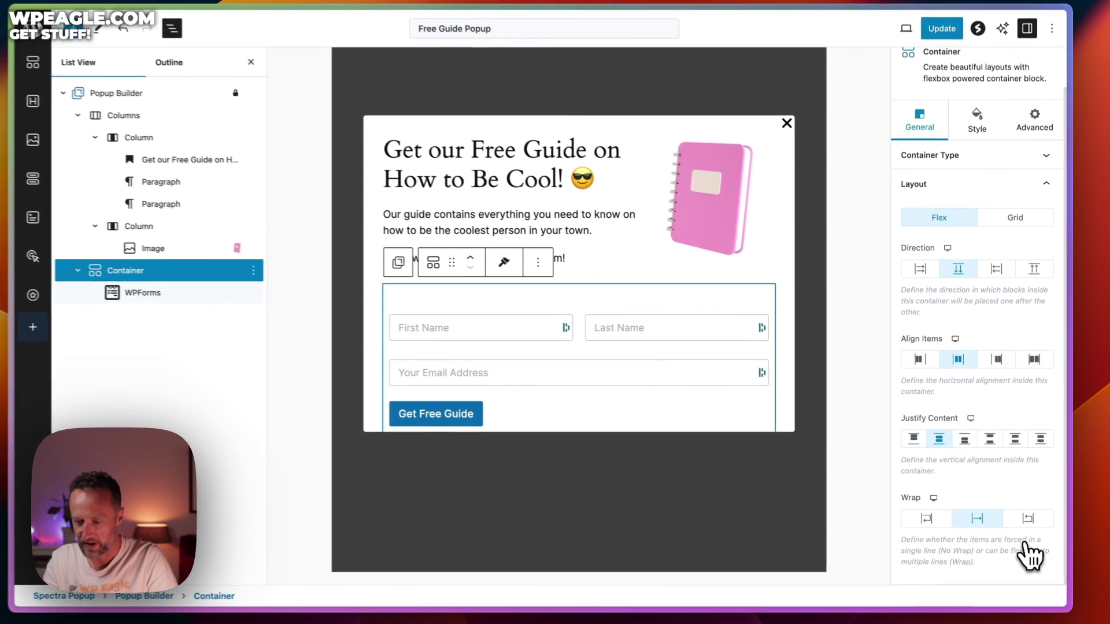
pyautogui.scroll(2, 1003, 416)
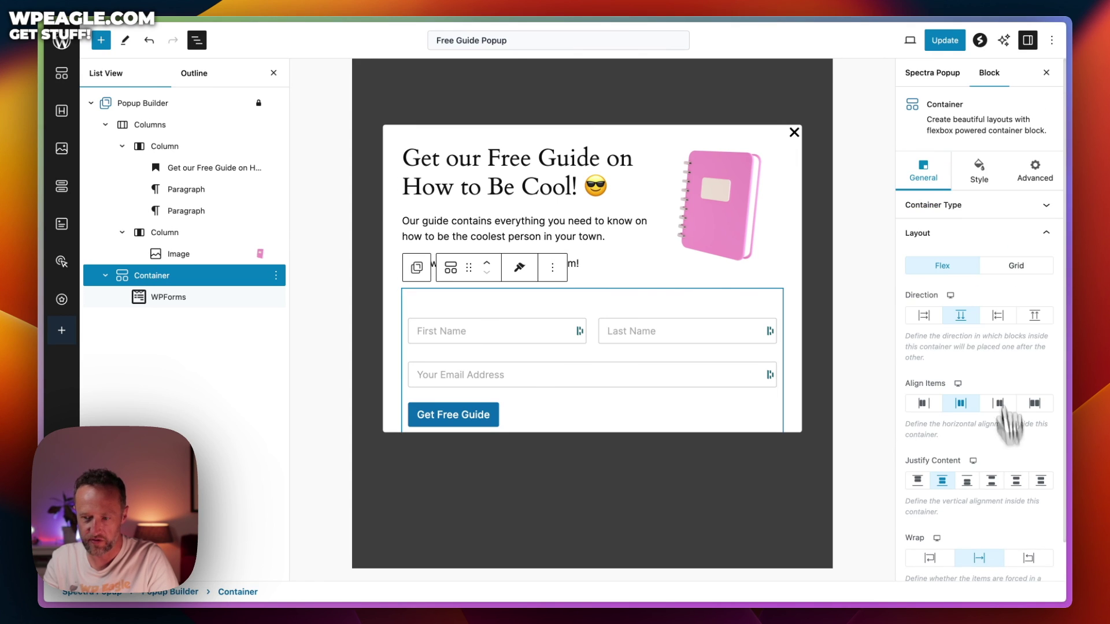
# - Update the popup and open the site's base address in a new Arc incognito window
pyautogui.click(946, 41)
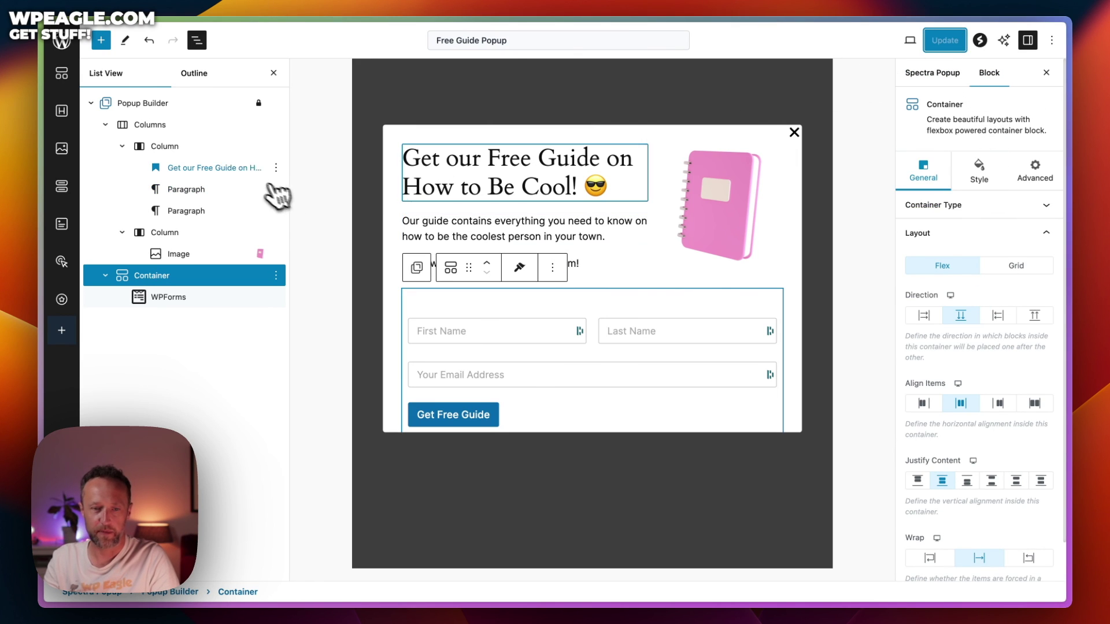
pyautogui.moveTo(40, 37)
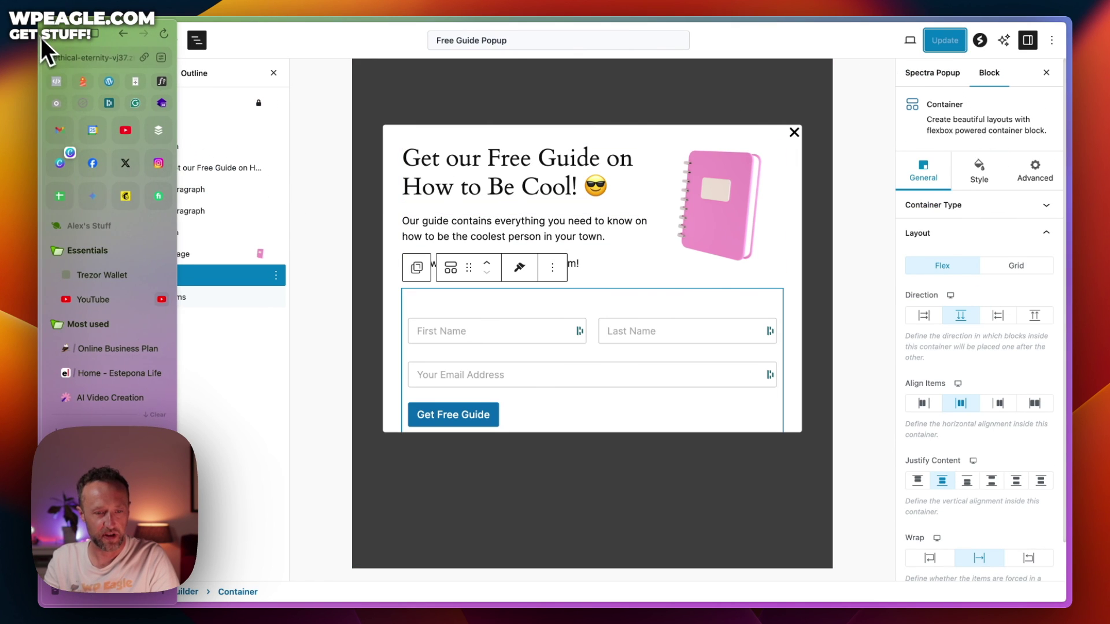
pyautogui.click(121, 60)
pyautogui.click(215, 61)
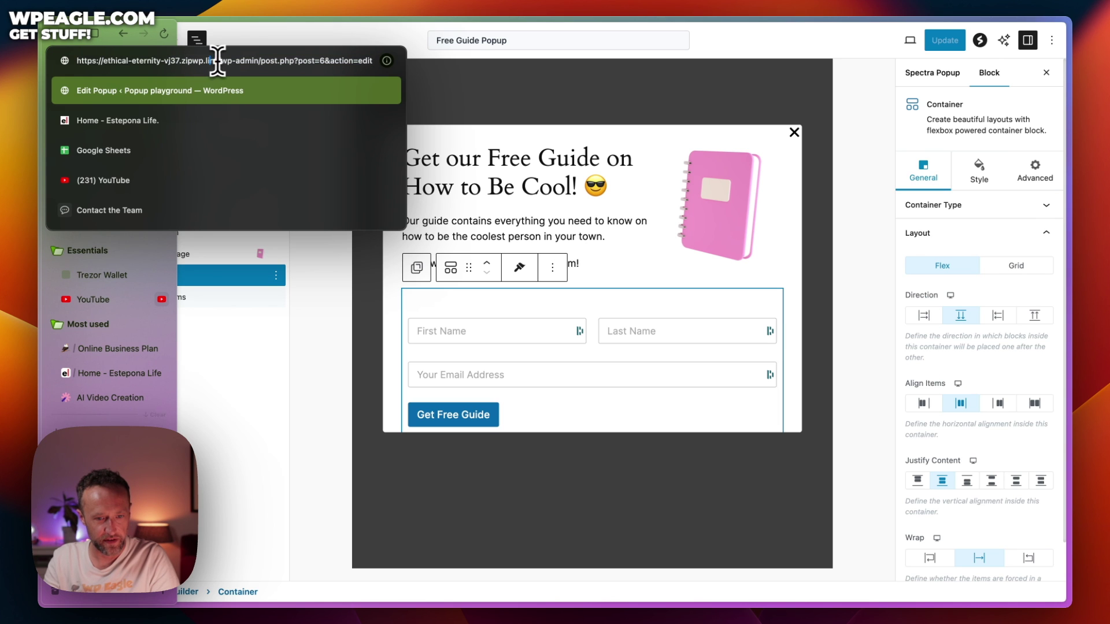
pyautogui.moveTo(217, 60); pyautogui.dragTo(45, 61)
pyautogui.press('Escape')
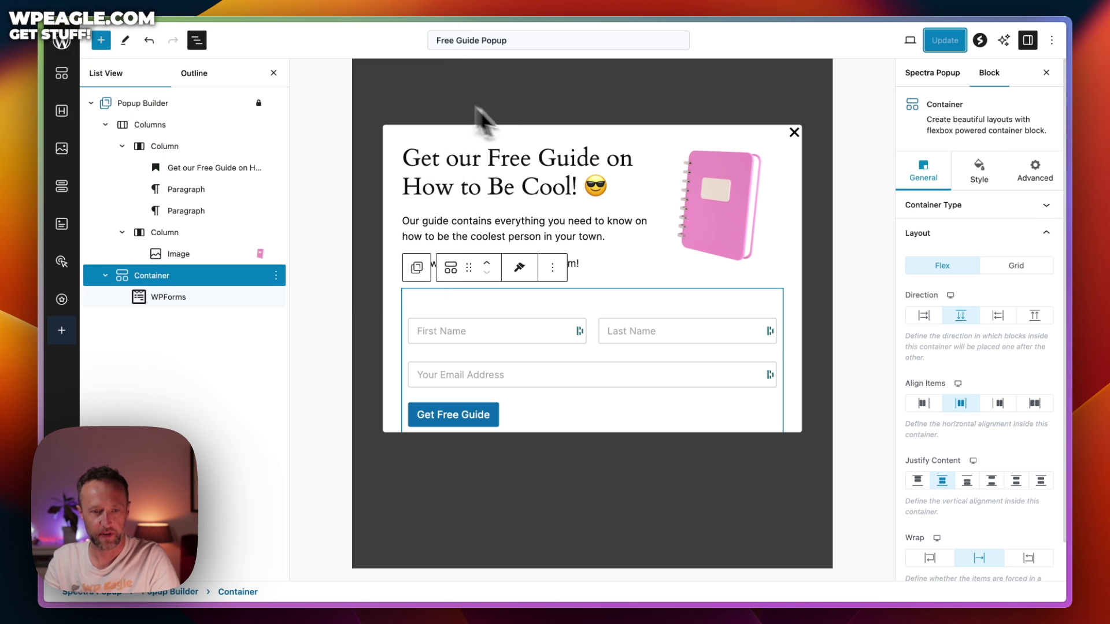
pyautogui.click(108, 18)
pyautogui.click(116, 68)
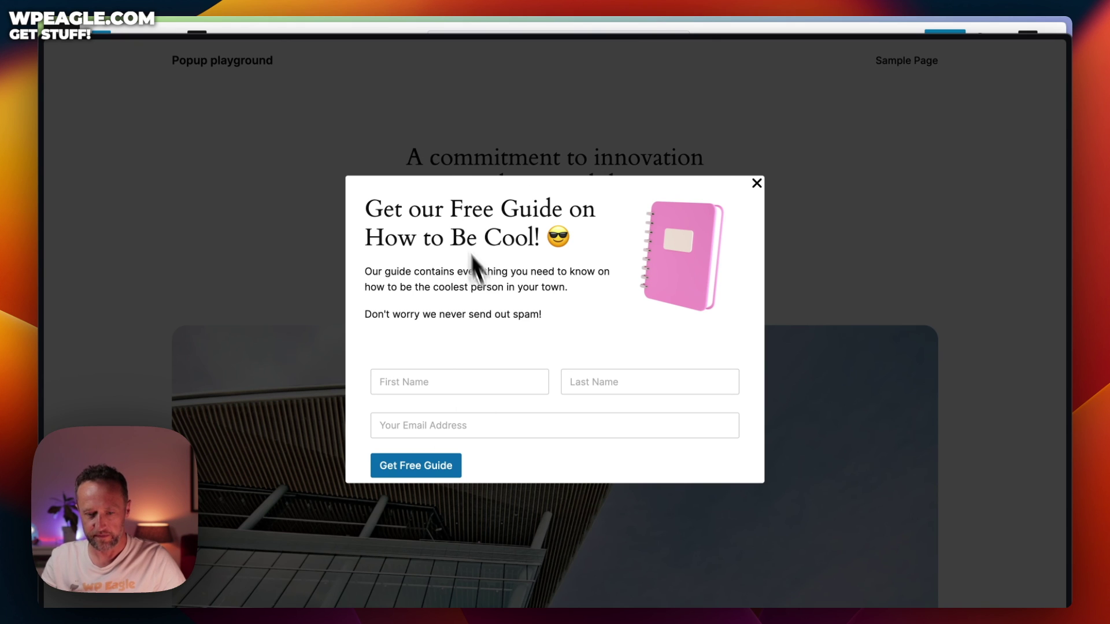
# - Scroll the live page to check the popup, then return to the WordPress editor tab
pyautogui.scroll(-2, 512, 284)
pyautogui.scroll(2, 514, 286)
pyautogui.scroll(-1, 514, 283)
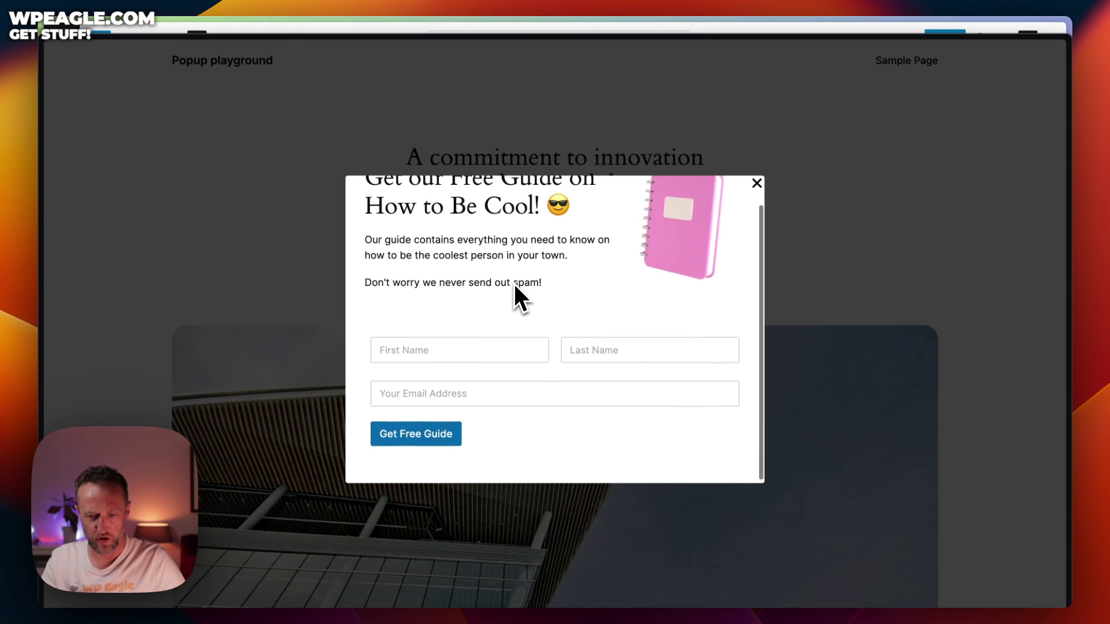
pyautogui.scroll(1, 514, 282)
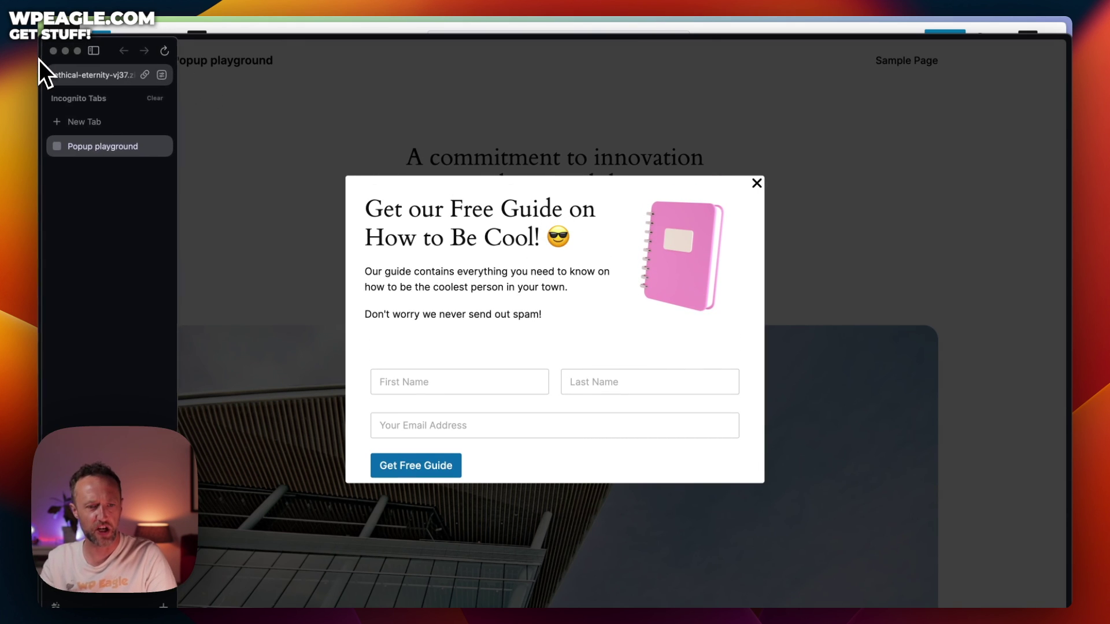
pyautogui.click(51, 53)
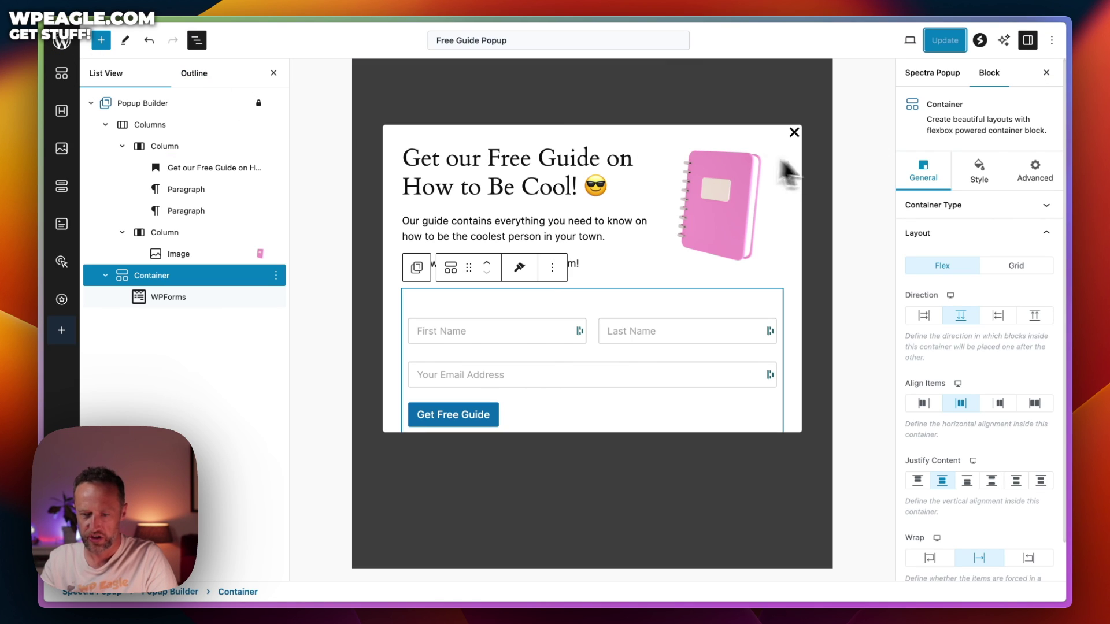
# - Select the Popup Builder block and set Popup Max Height to 600 px
pyautogui.click(197, 107)
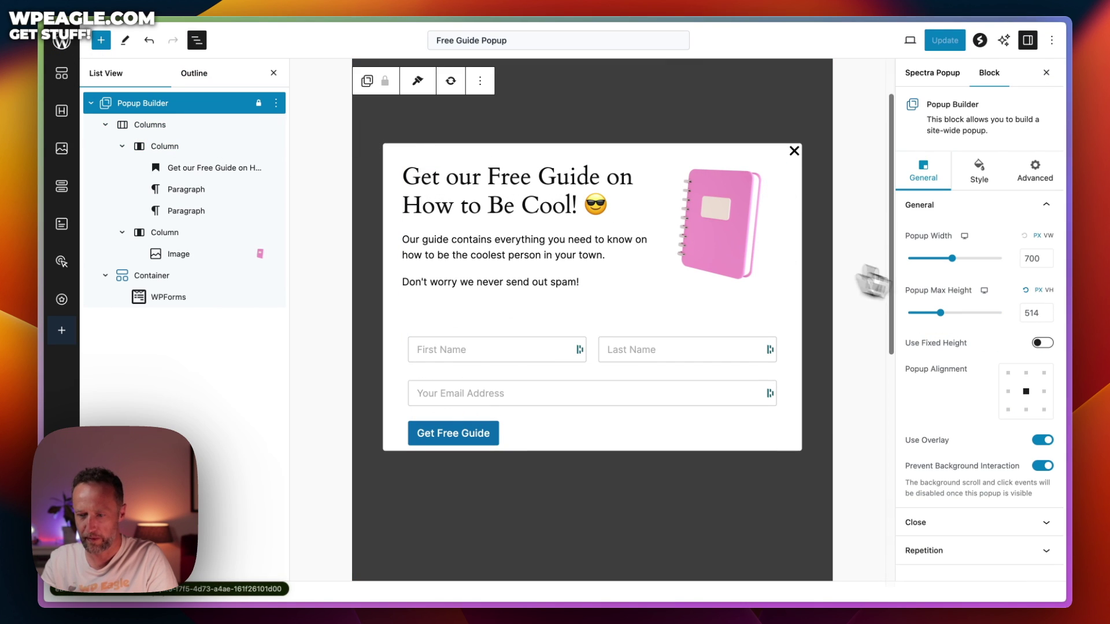
pyautogui.moveTo(943, 314); pyautogui.dragTo(948, 315)
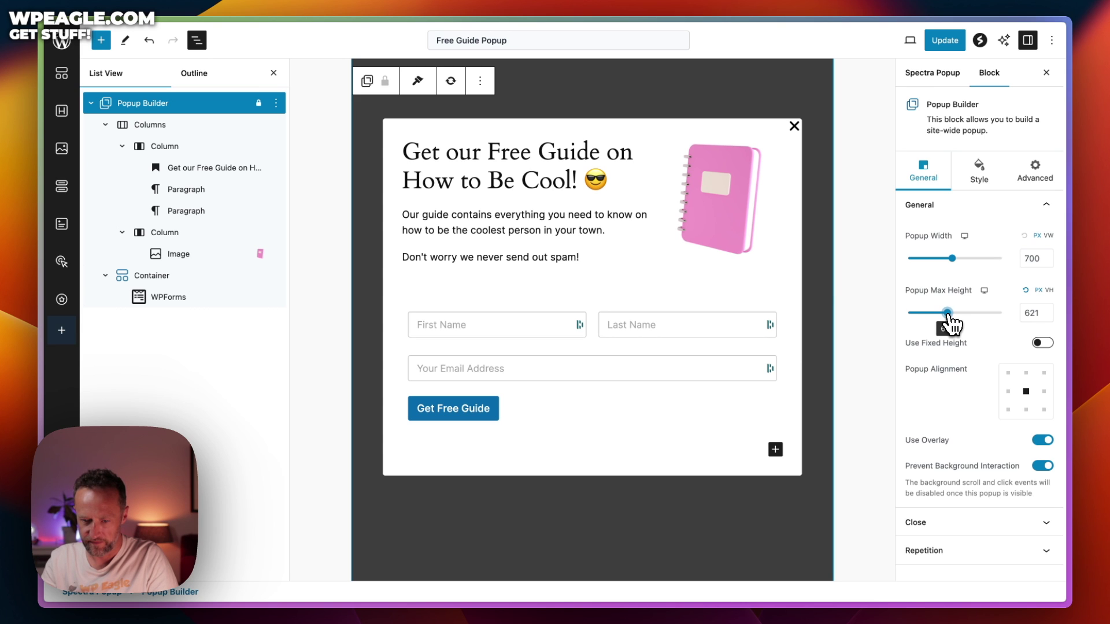
pyautogui.moveTo(948, 315); pyautogui.dragTo(946, 315)
pyautogui.click(1048, 311)
pyautogui.click(1048, 310)
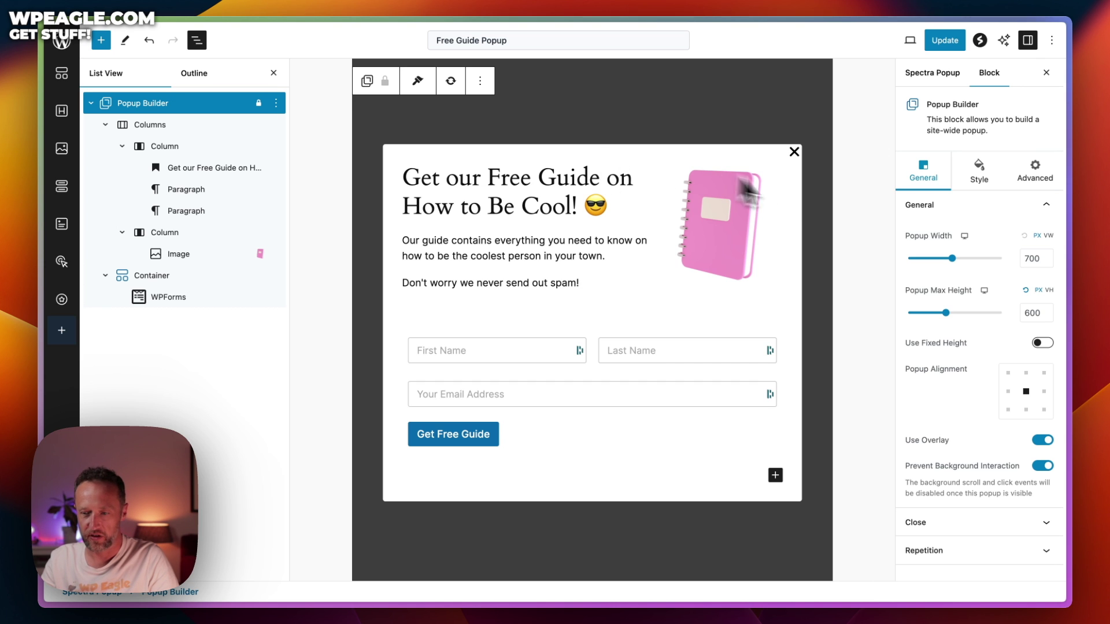
pyautogui.click(979, 169)
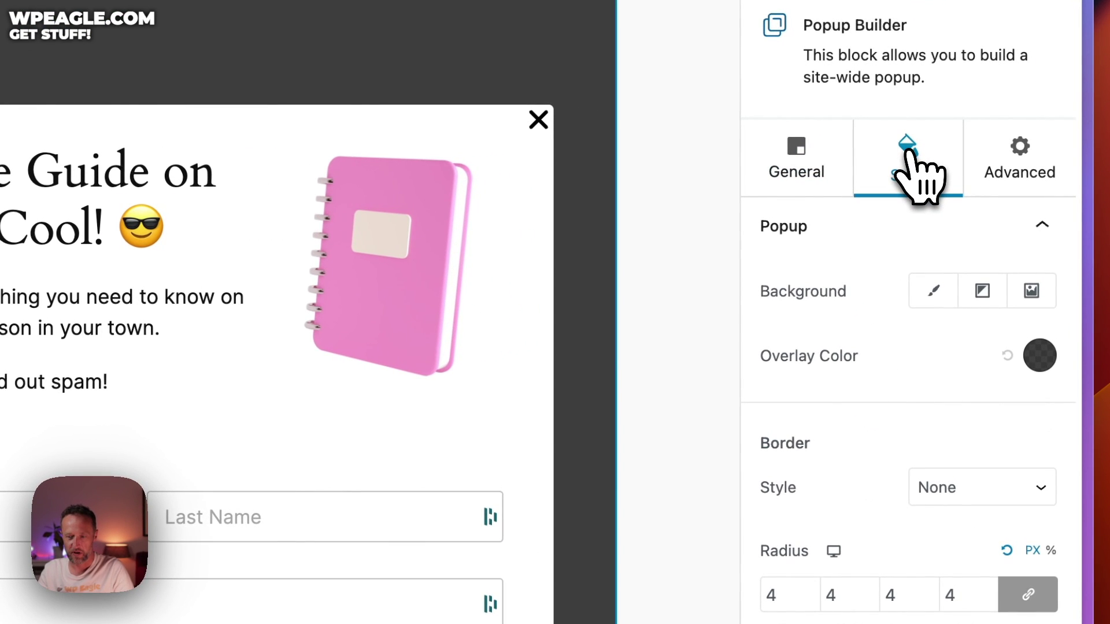
# - Set a gradient background from crimson #E50C37 on the left to purple #7822DC on the right
pyautogui.click(990, 307)
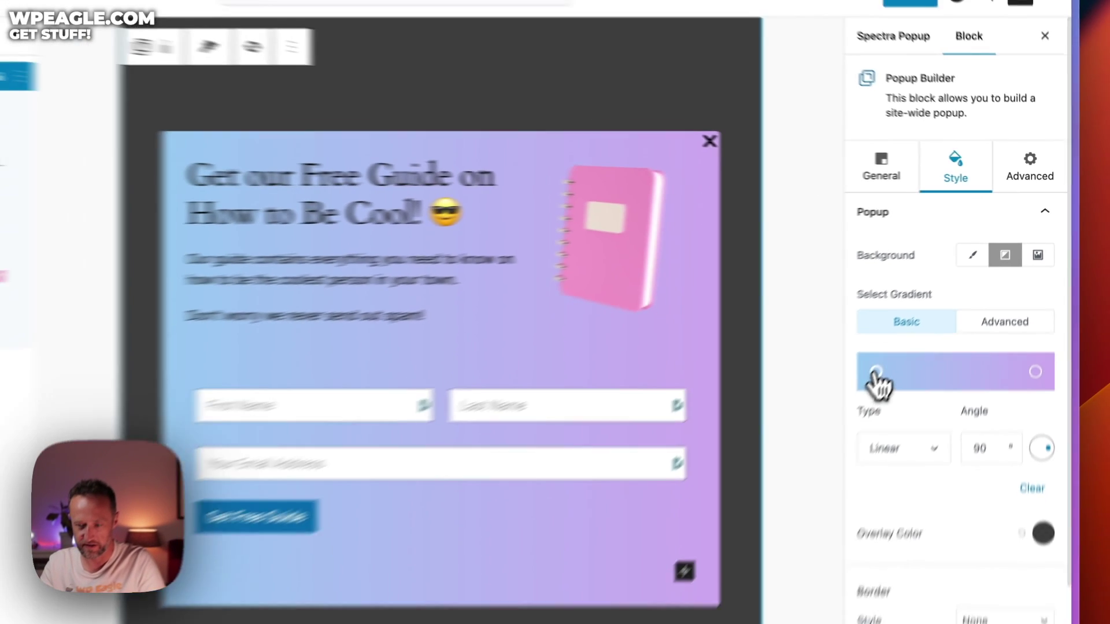
pyautogui.click(788, 466)
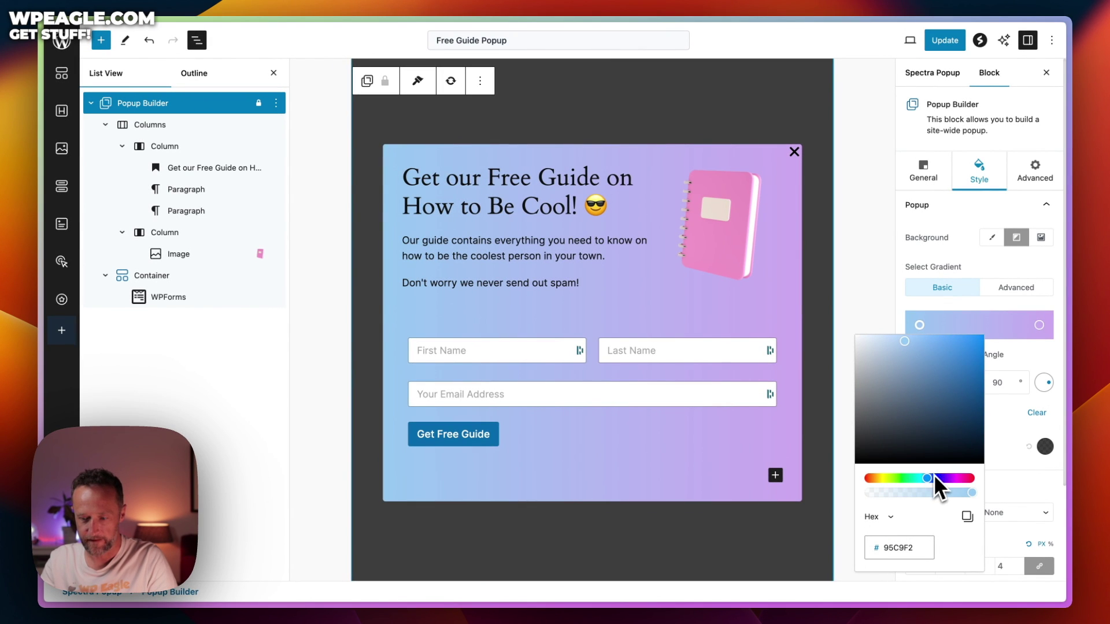
pyautogui.click(959, 479)
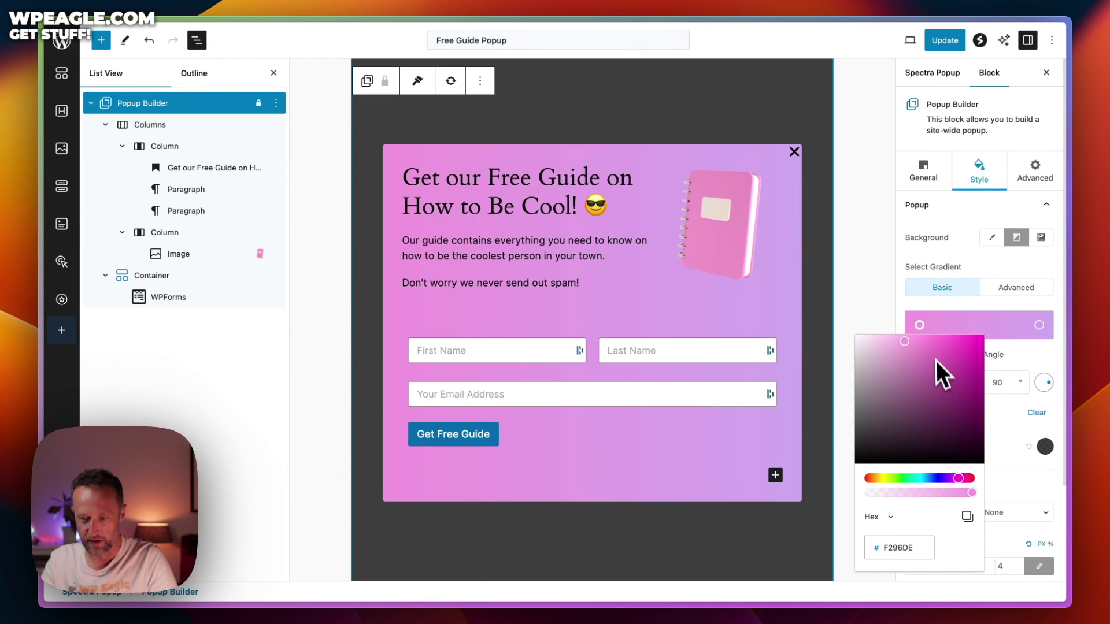
pyautogui.moveTo(907, 341); pyautogui.dragTo(973, 341)
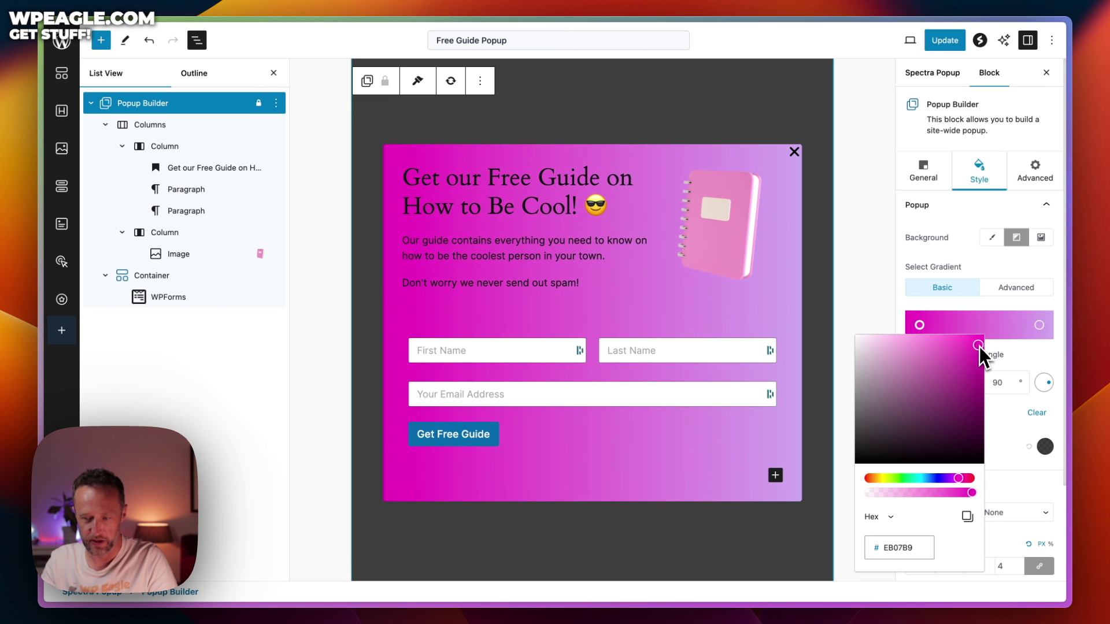
pyautogui.moveTo(961, 480); pyautogui.dragTo(973, 467)
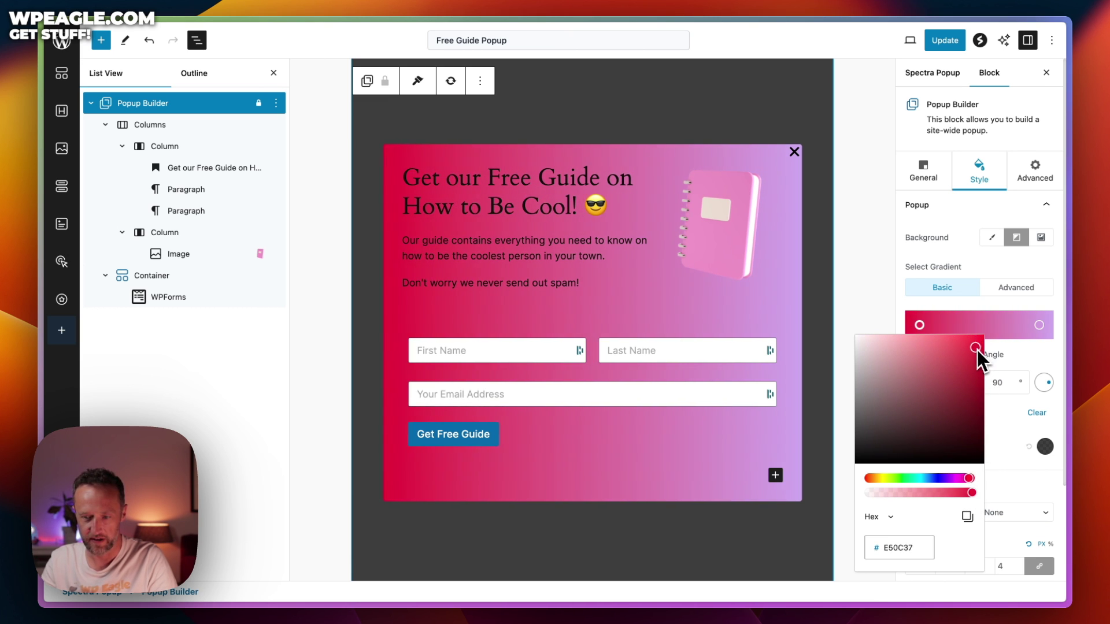
pyautogui.click(1039, 326)
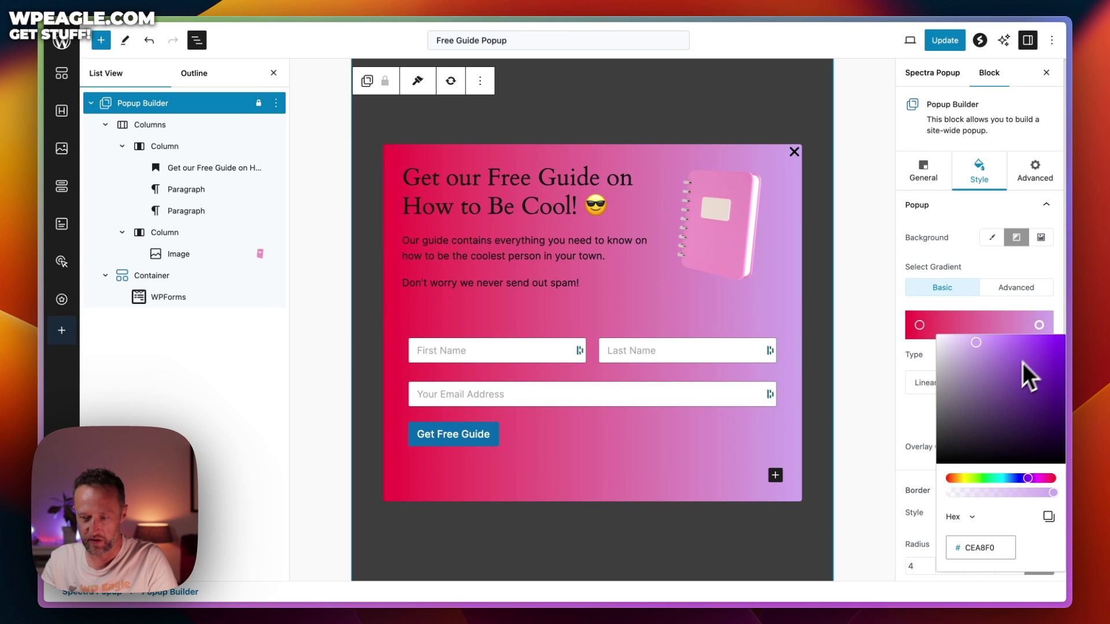
pyautogui.moveTo(979, 347); pyautogui.dragTo(1040, 355)
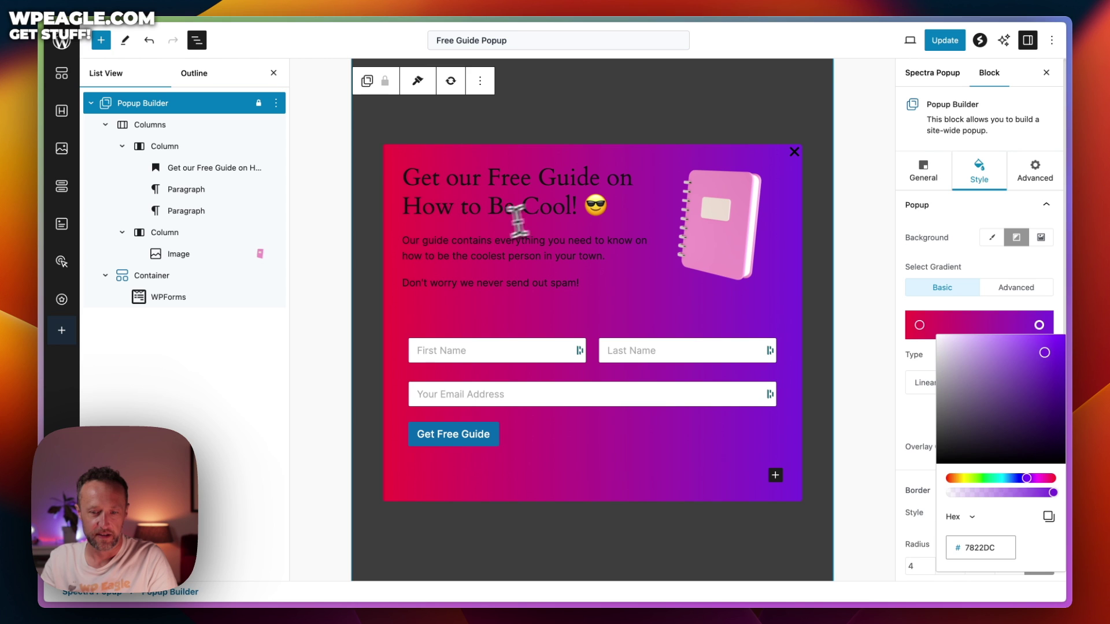
# - Make the popup heading and the first paragraph text white
pyautogui.click(569, 219)
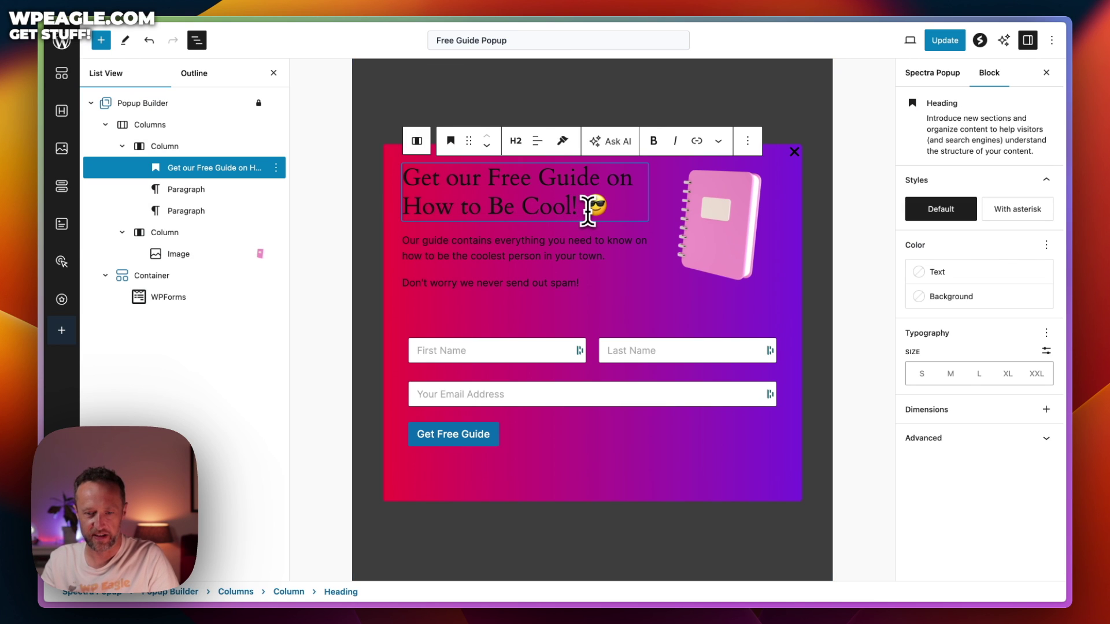
pyautogui.tripleClick(588, 211)
pyautogui.click(983, 273)
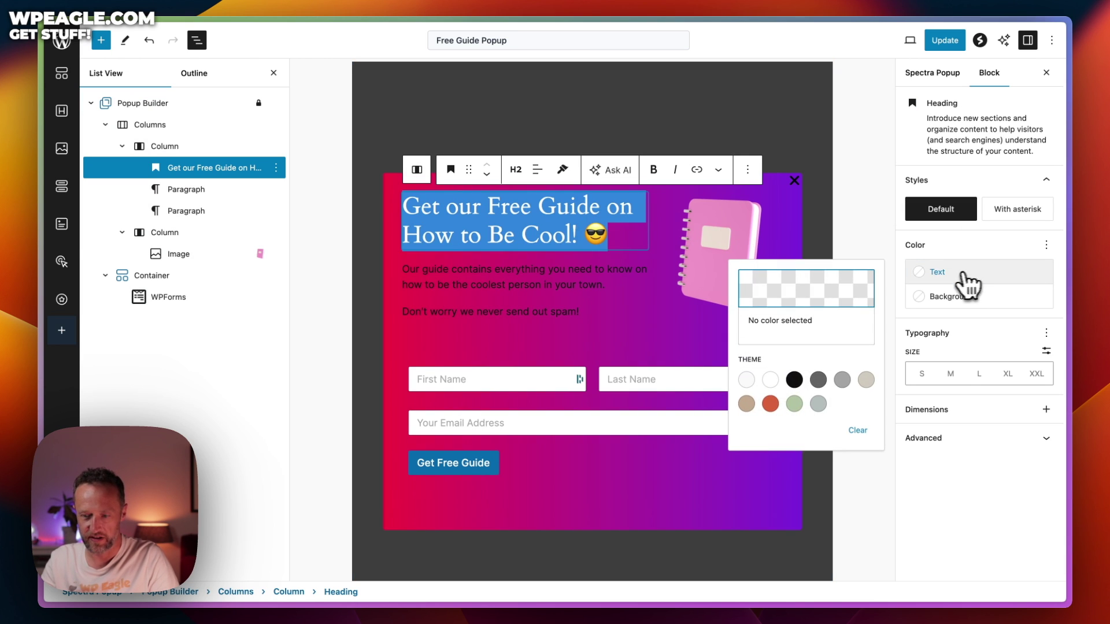
pyautogui.click(771, 380)
pyautogui.click(550, 277)
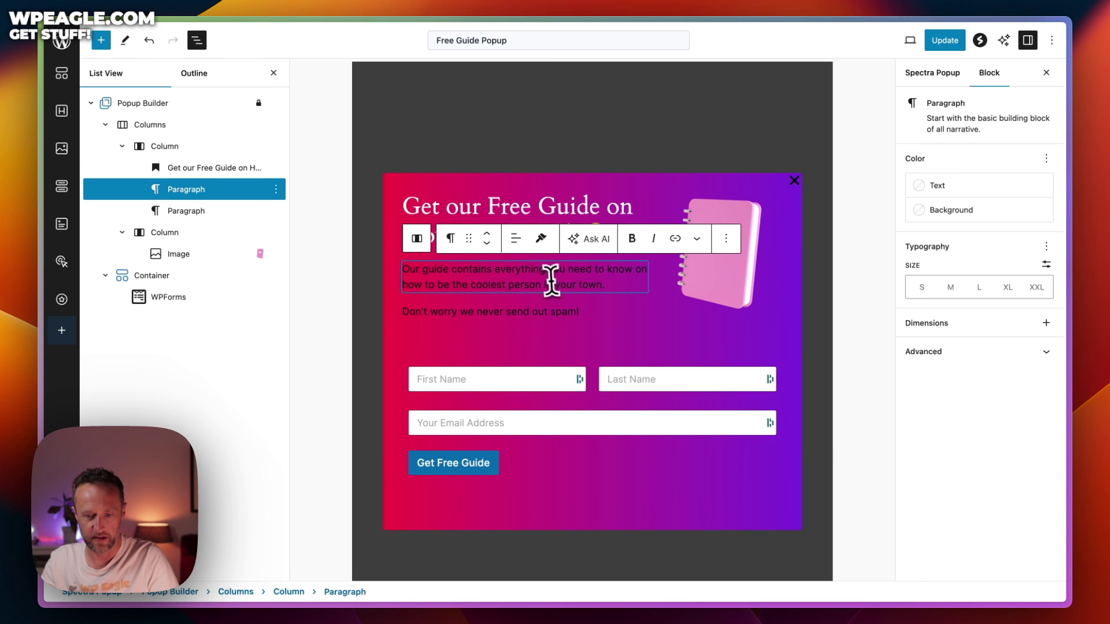
pyautogui.tripleClick(555, 278)
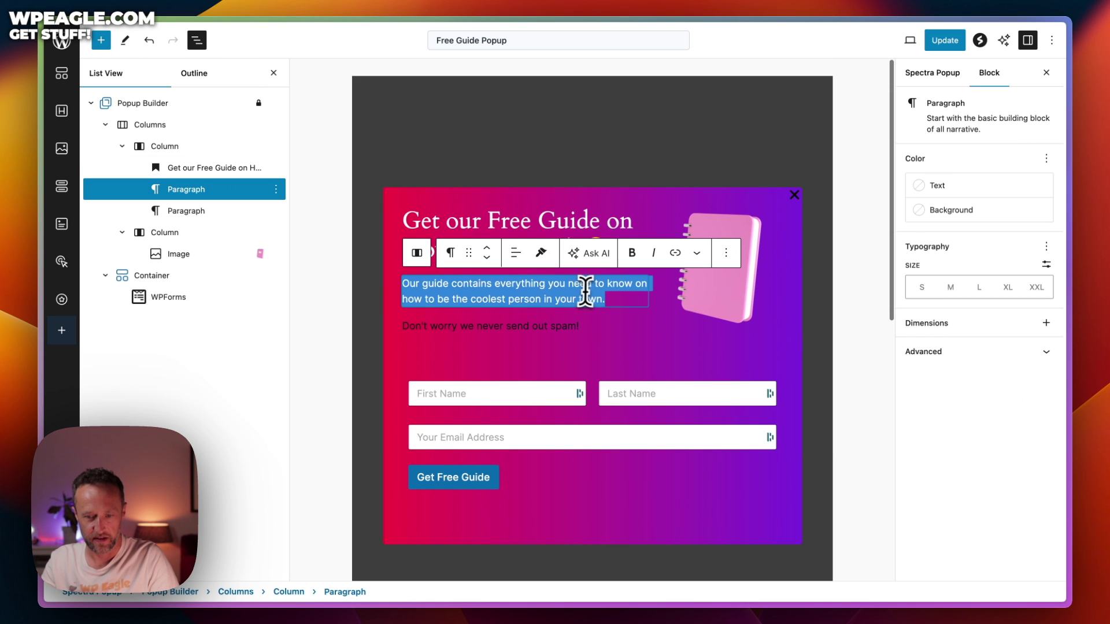
pyautogui.click(925, 186)
pyautogui.click(770, 294)
# - Make the second paragraph, "Don't worry we never send out spam!", white too
pyautogui.click(557, 325)
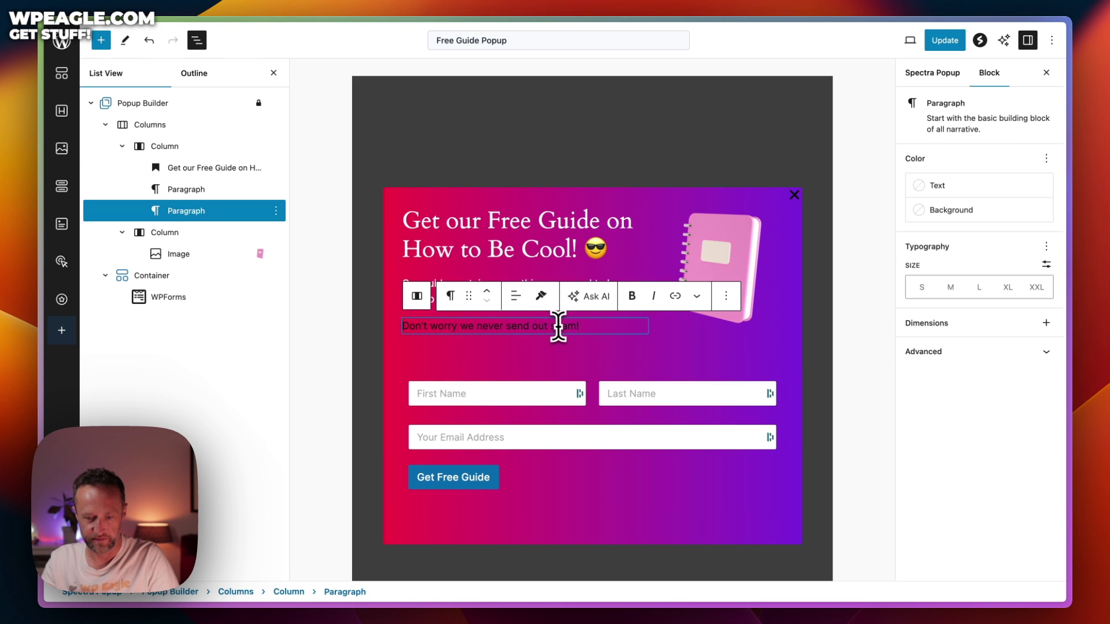
pyautogui.tripleClick(557, 326)
pyautogui.click(918, 192)
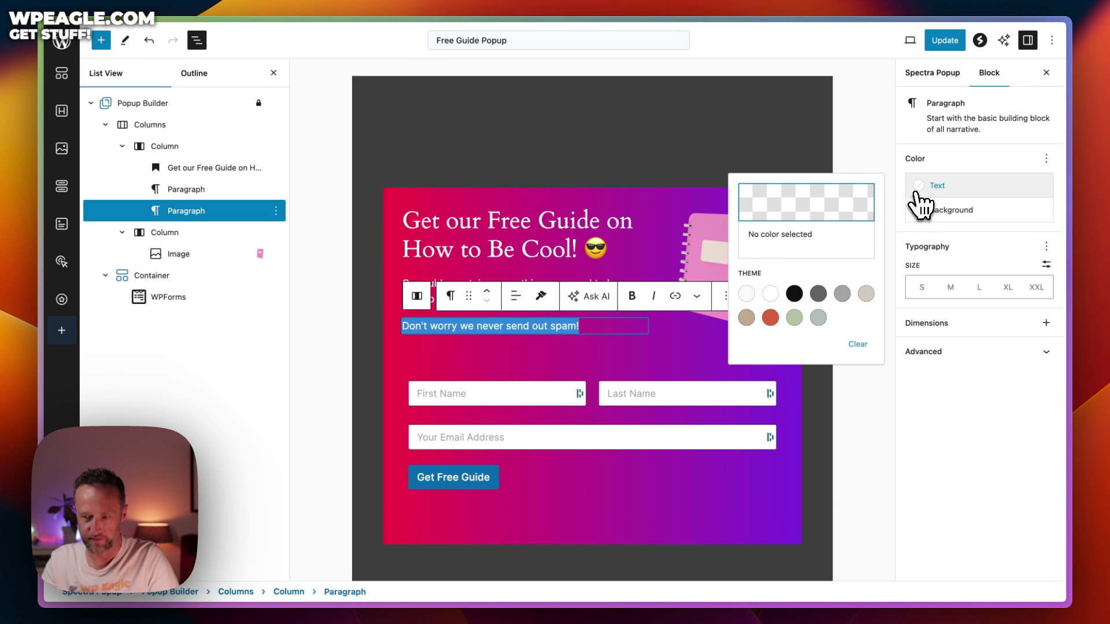
pyautogui.click(772, 295)
pyautogui.click(627, 329)
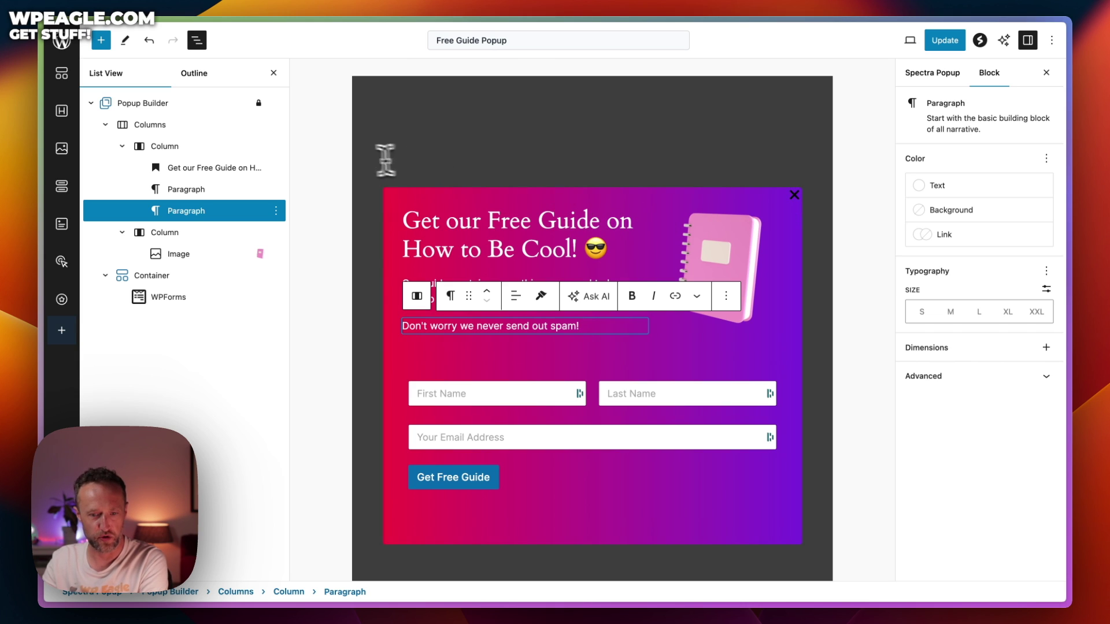
# - Make the popup's close button icon white
pyautogui.click(144, 104)
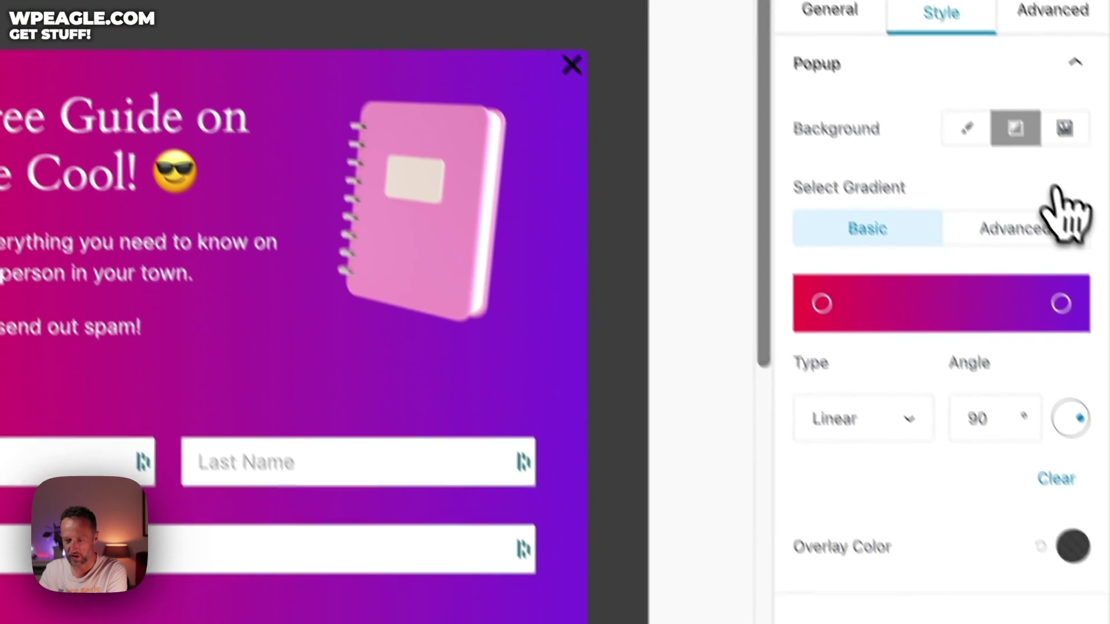
pyautogui.scroll(-3, 1052, 191)
pyautogui.click(1016, 528)
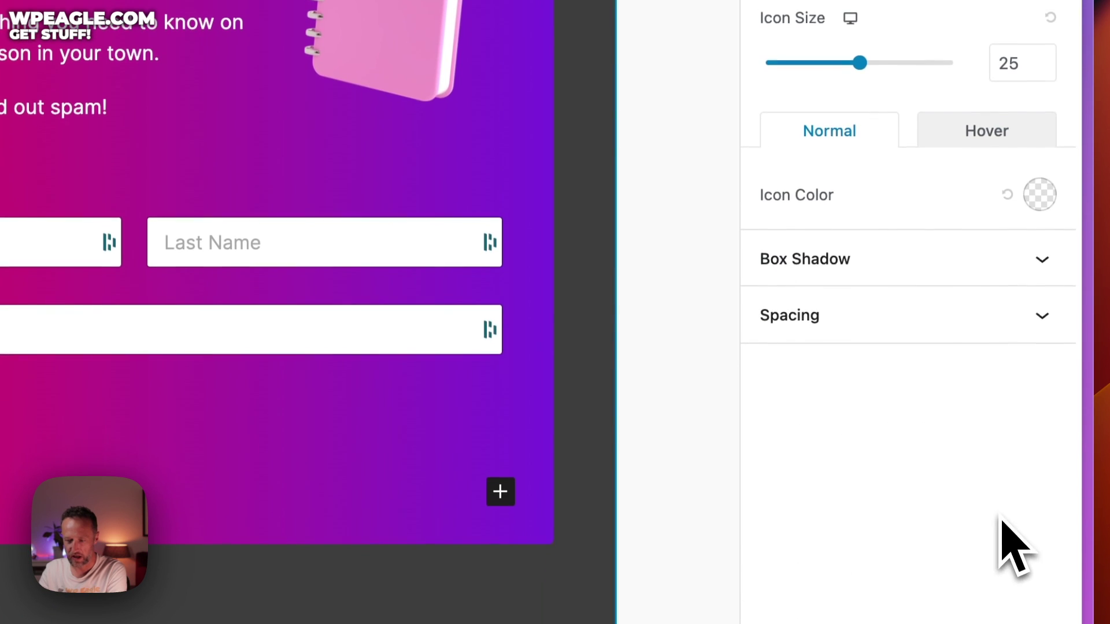
pyautogui.click(1040, 195)
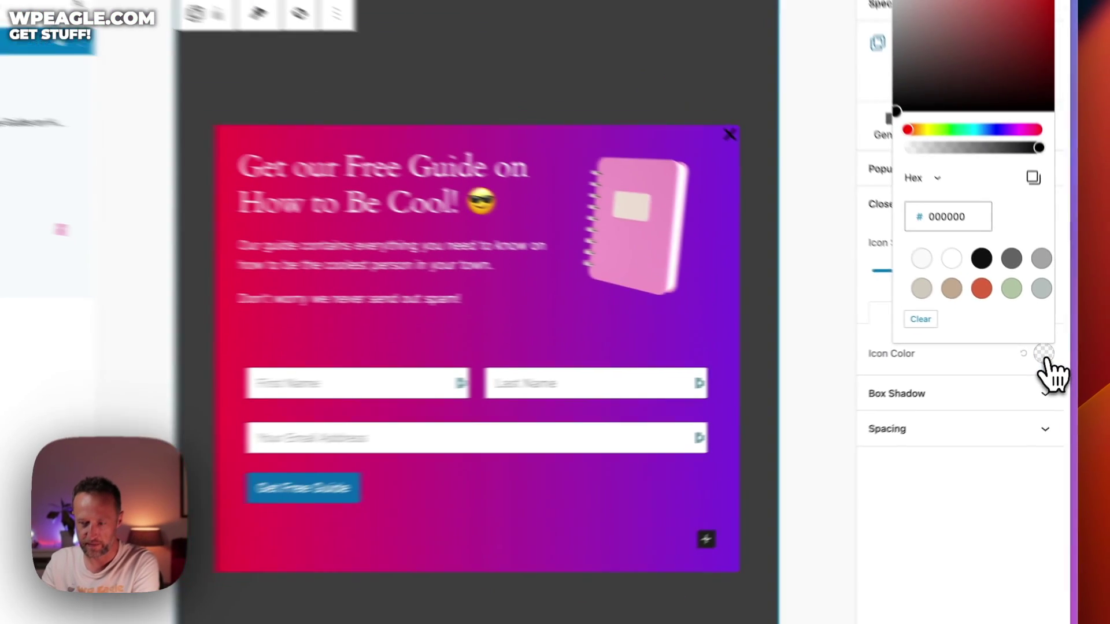
pyautogui.click(951, 258)
pyautogui.click(877, 296)
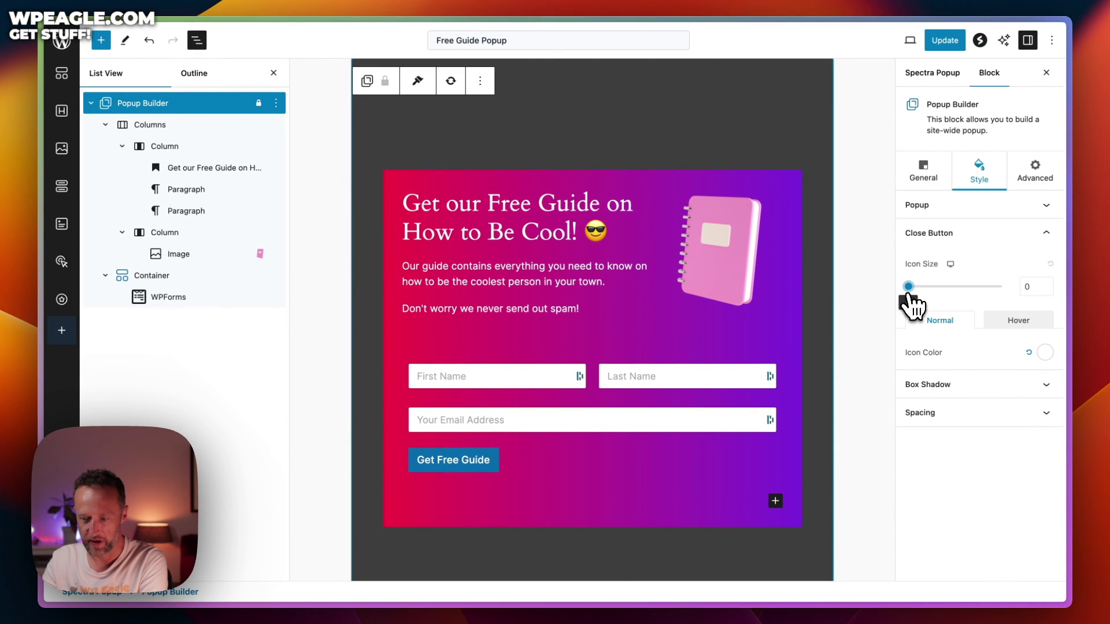
# - Adjust the close icon's size, enlarging it then shrinking it slightly
pyautogui.click(1005, 412)
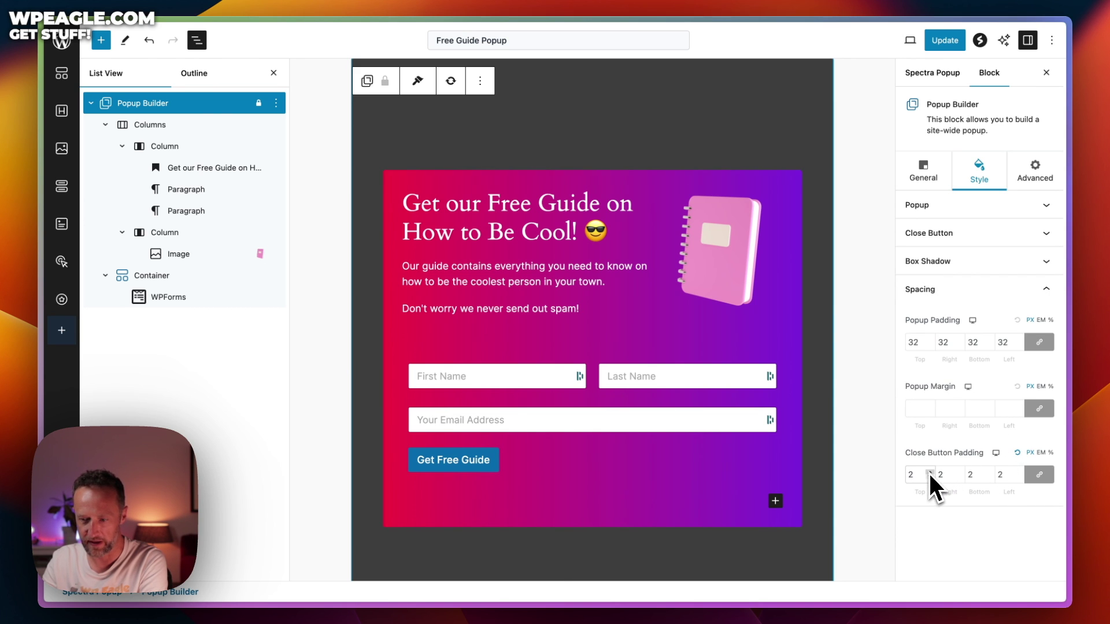
pyautogui.click(988, 240)
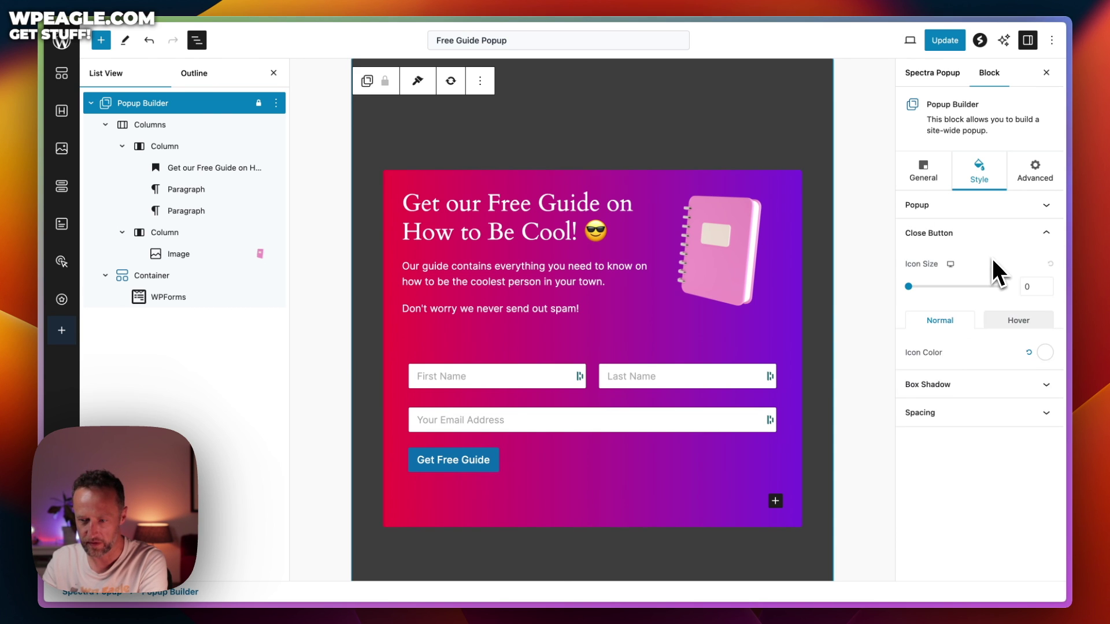
pyautogui.moveTo(909, 287); pyautogui.dragTo(915, 288)
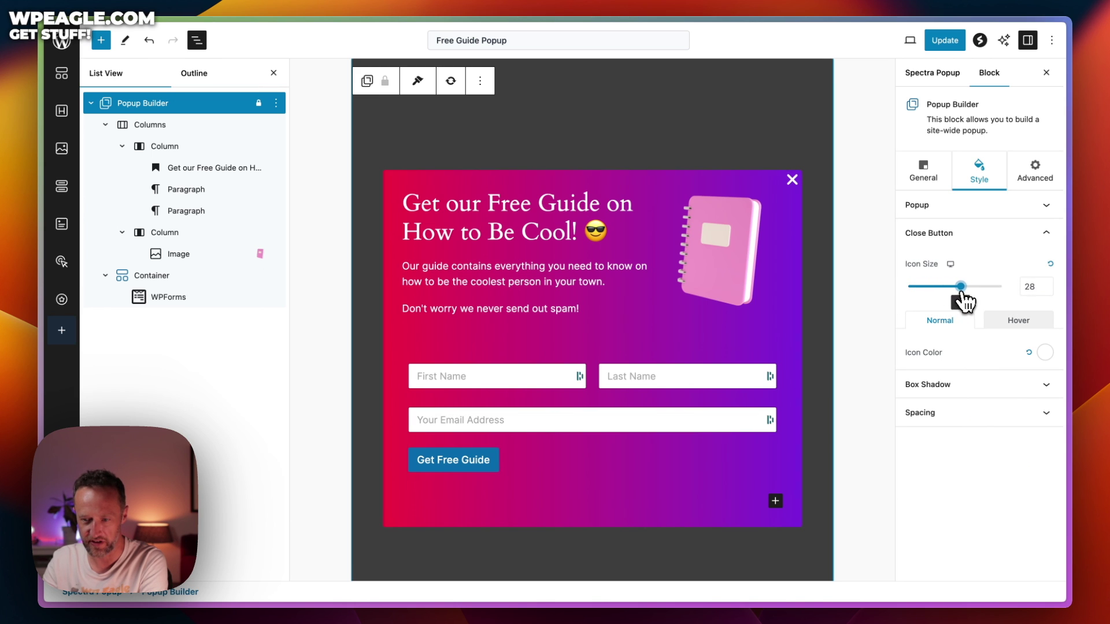
pyautogui.moveTo(964, 293); pyautogui.dragTo(960, 291)
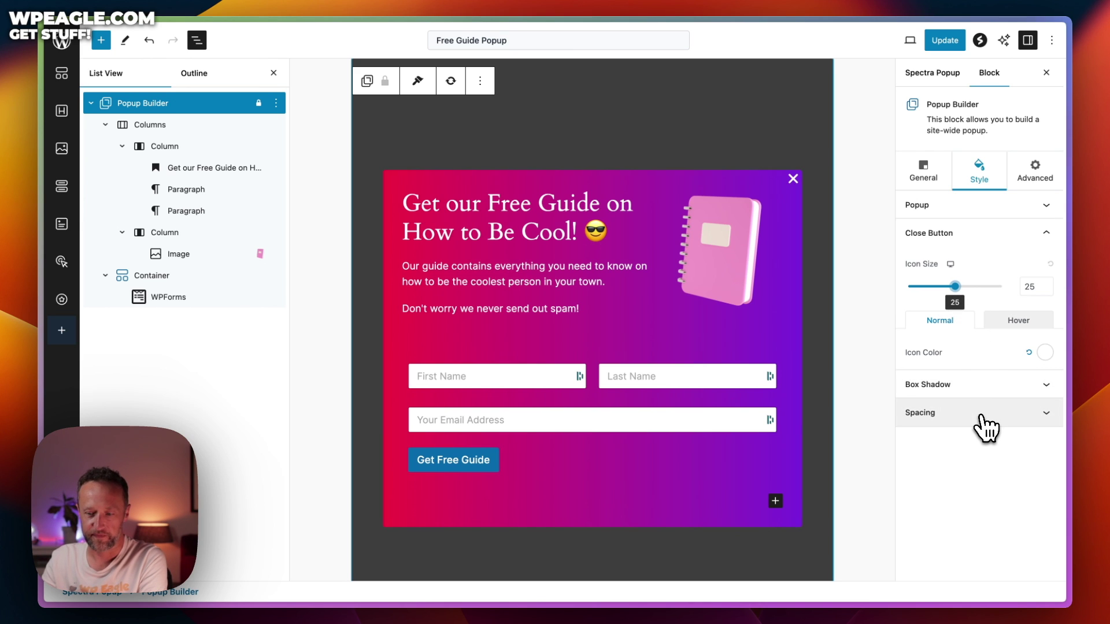
# - Apply the soft drop shadow preset with vertical offset 20 and blur 30
pyautogui.click(990, 384)
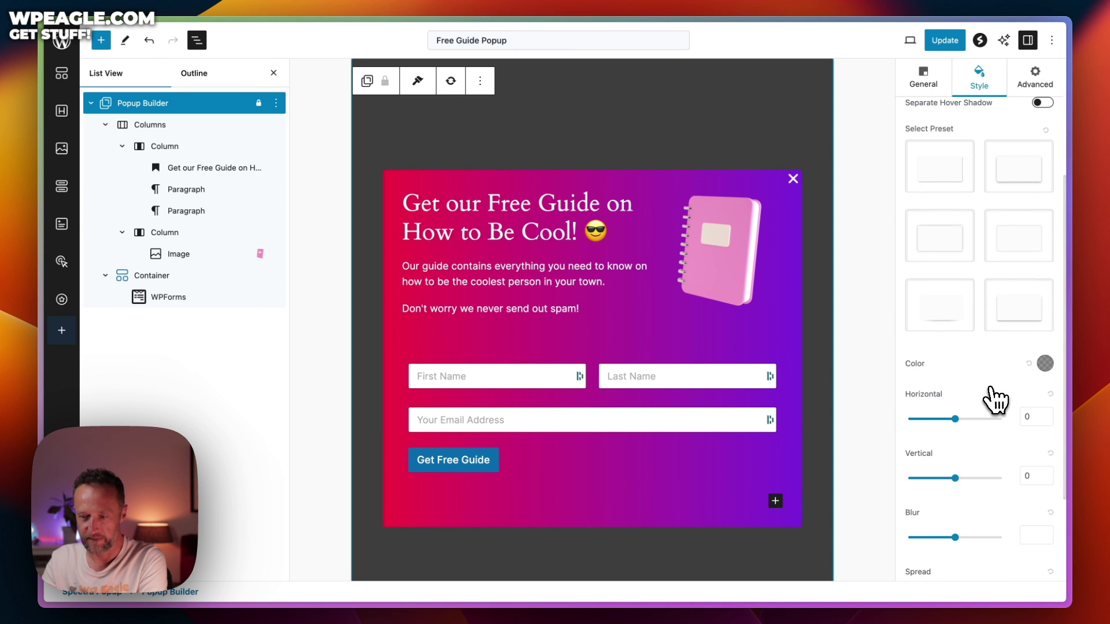
pyautogui.click(1029, 318)
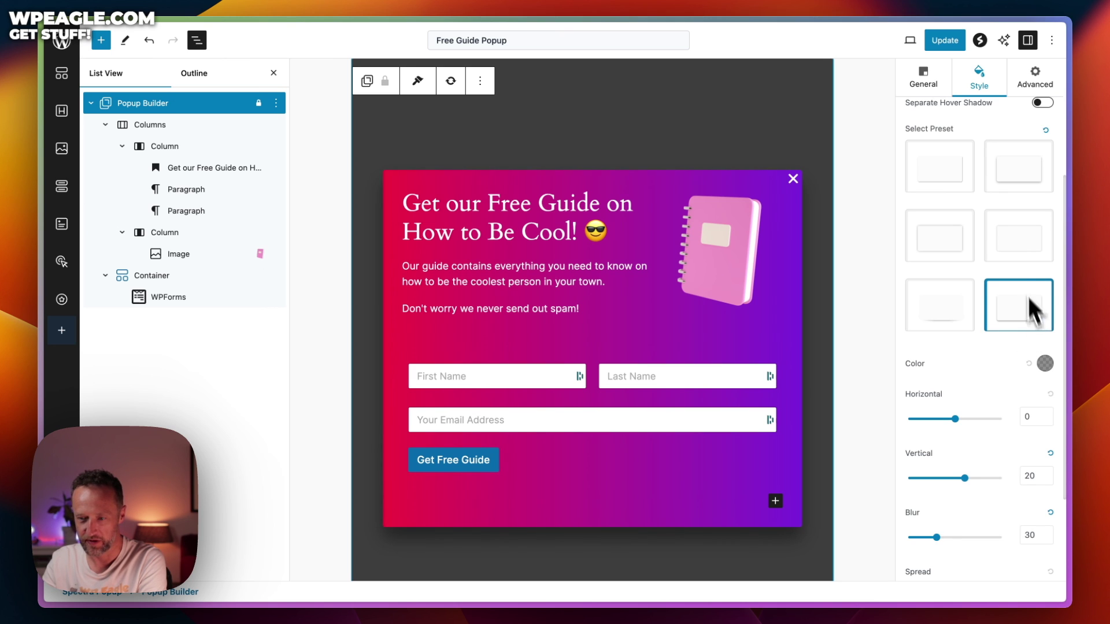
pyautogui.scroll(2, 1008, 192)
pyautogui.scroll(-5, 1009, 189)
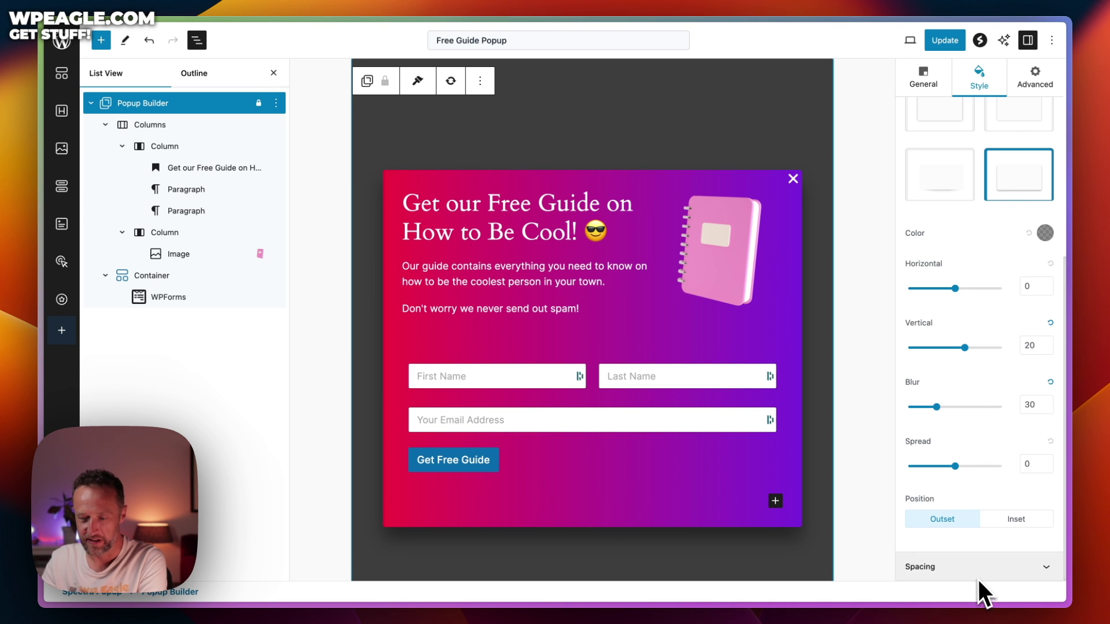
pyautogui.scroll(5, 992, 448)
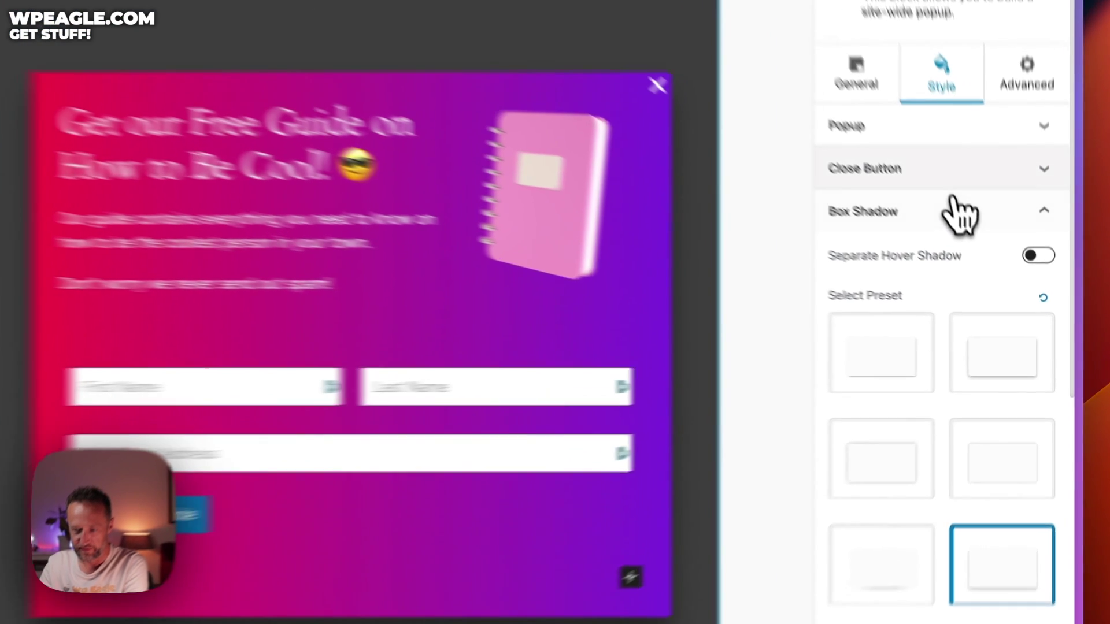
# - Set the close button padding to 10 on every side and update the popup
pyautogui.click(986, 233)
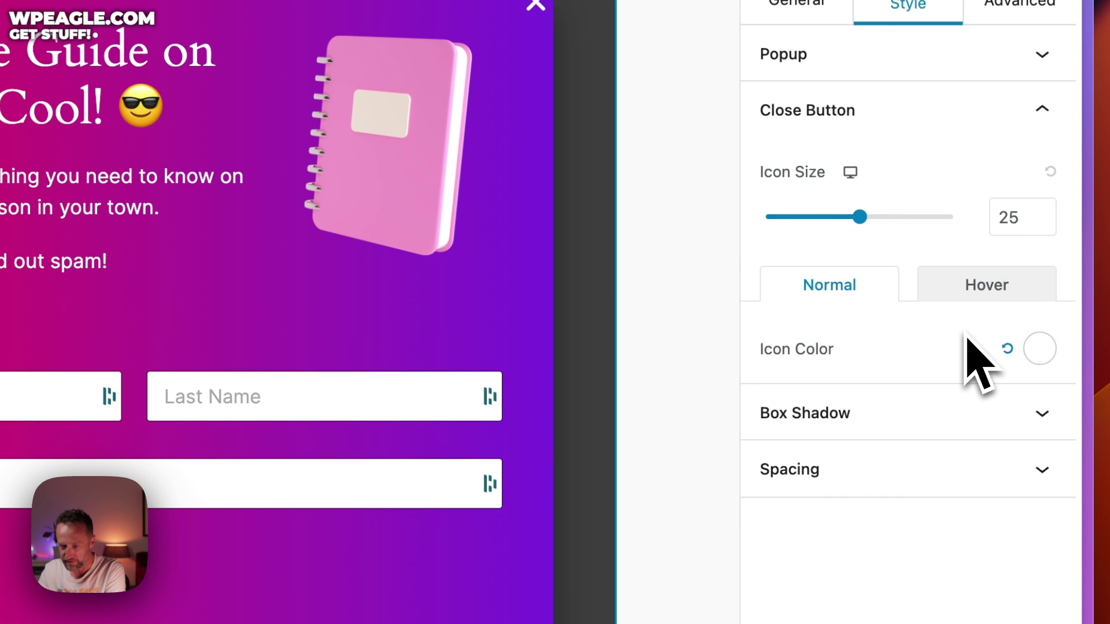
pyautogui.click(969, 470)
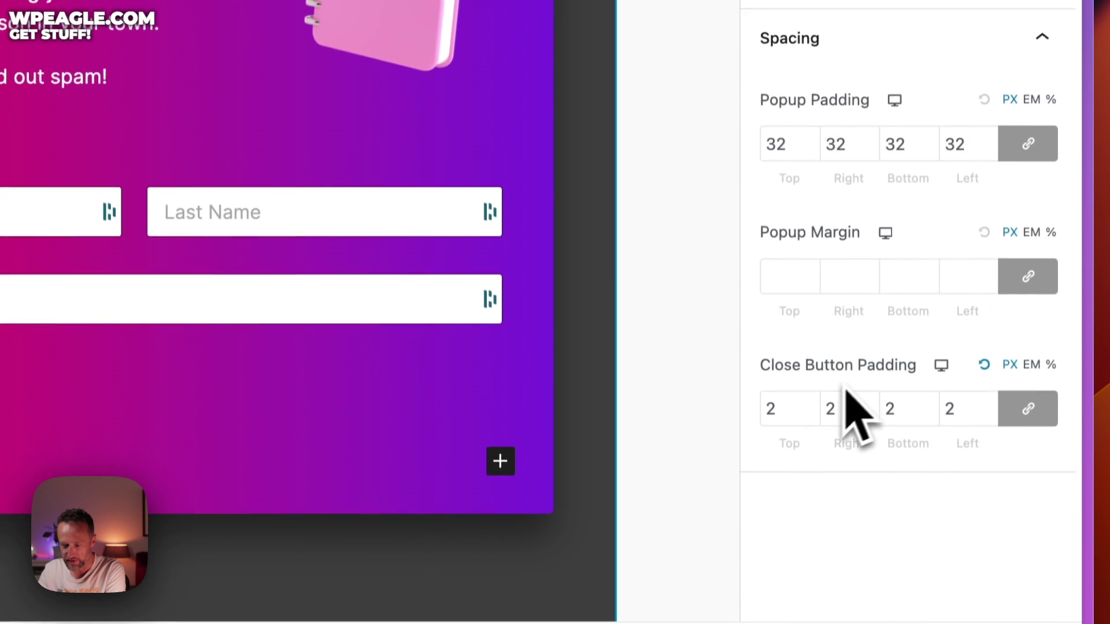
pyautogui.click(808, 405)
pyautogui.click(808, 405)
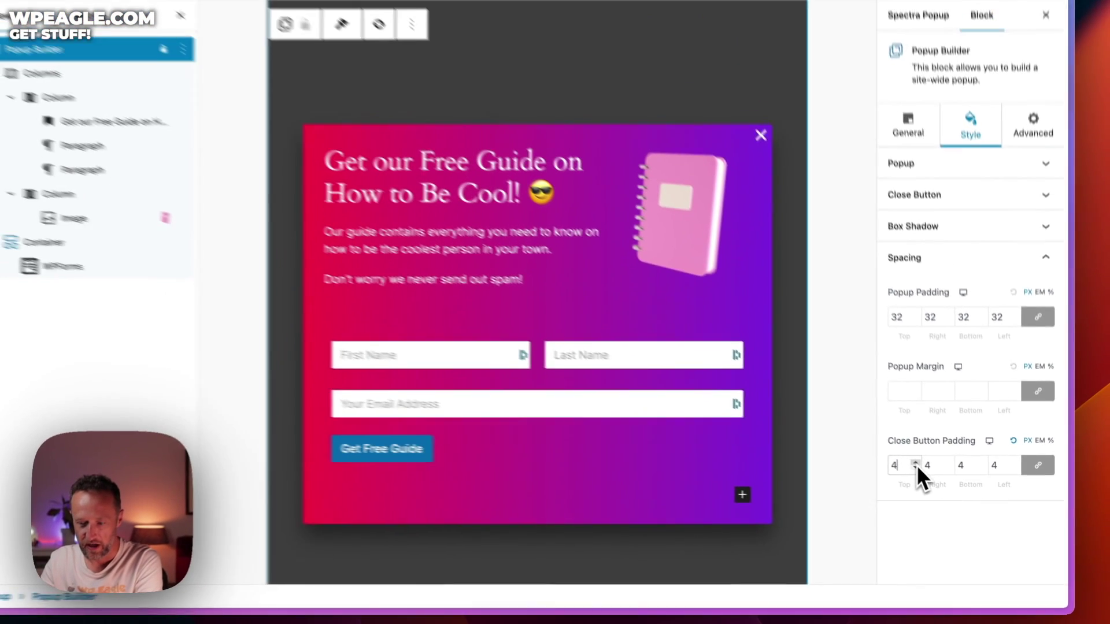
pyautogui.click(916, 465)
pyautogui.click(916, 465)
pyautogui.click(916, 465)
pyautogui.click(916, 465)
pyautogui.click(916, 464)
pyautogui.click(916, 464)
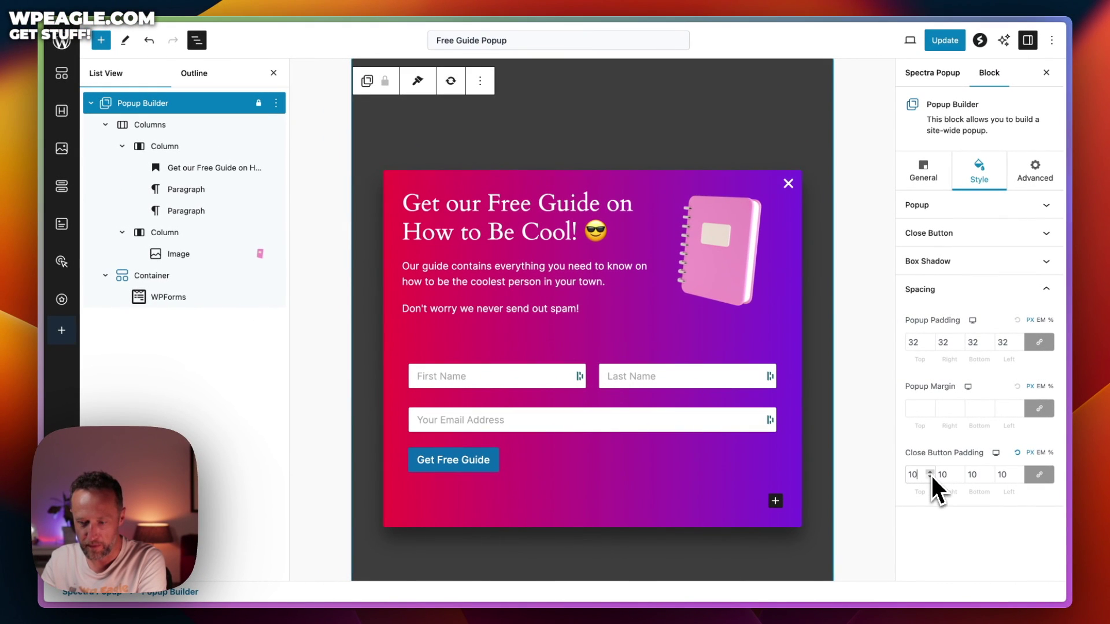
pyautogui.click(916, 465)
pyautogui.click(916, 464)
pyautogui.click(931, 479)
pyautogui.click(931, 479)
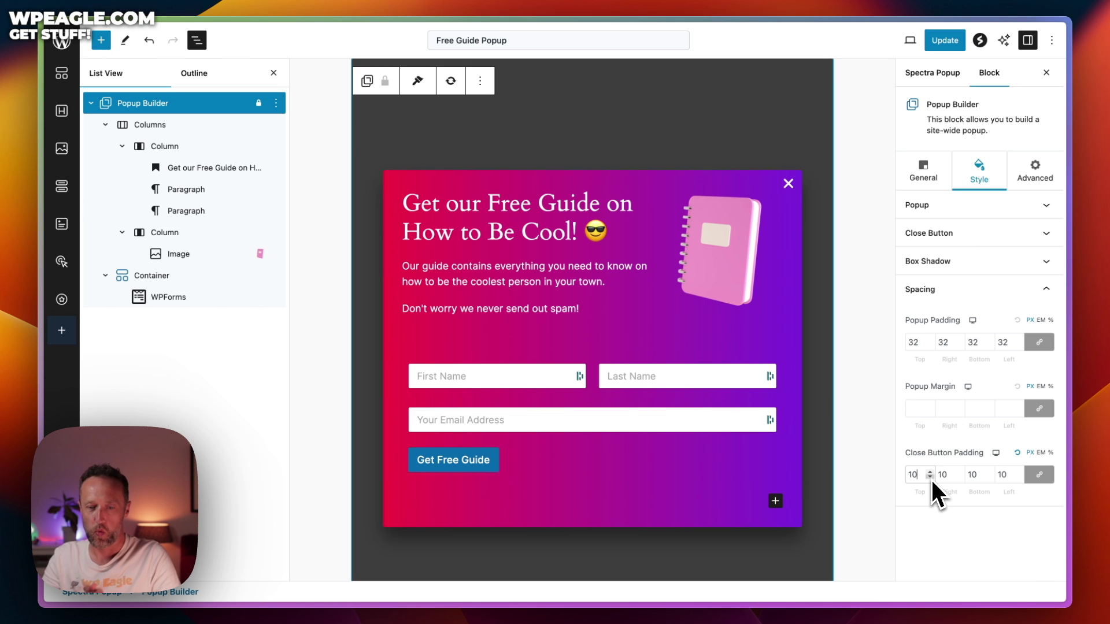
pyautogui.click(957, 40)
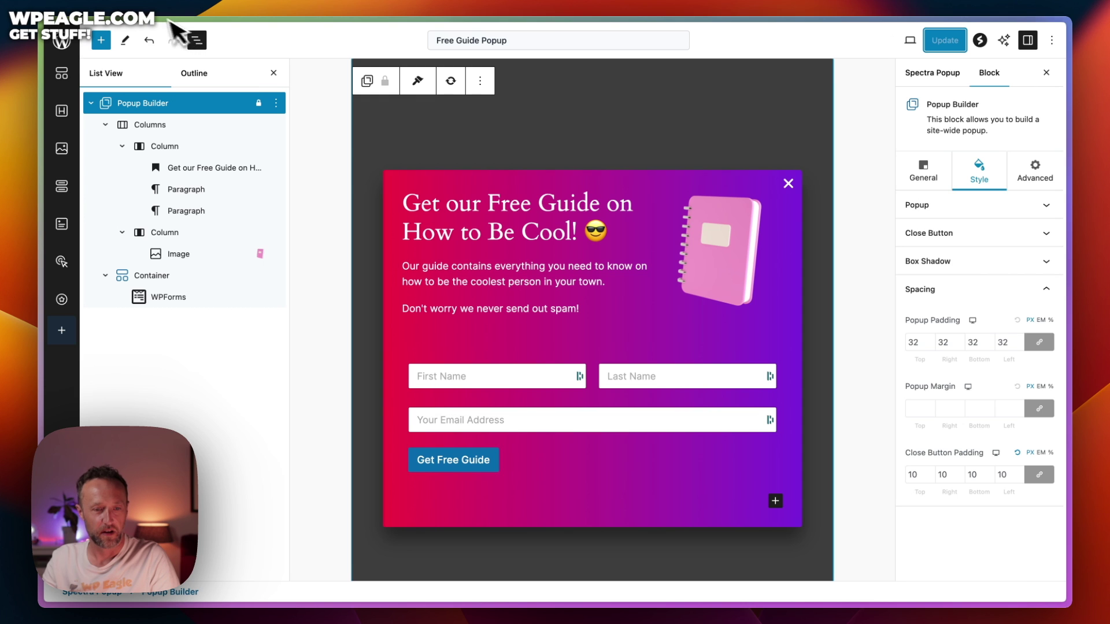
pyautogui.click(116, 5)
pyautogui.click(130, 65)
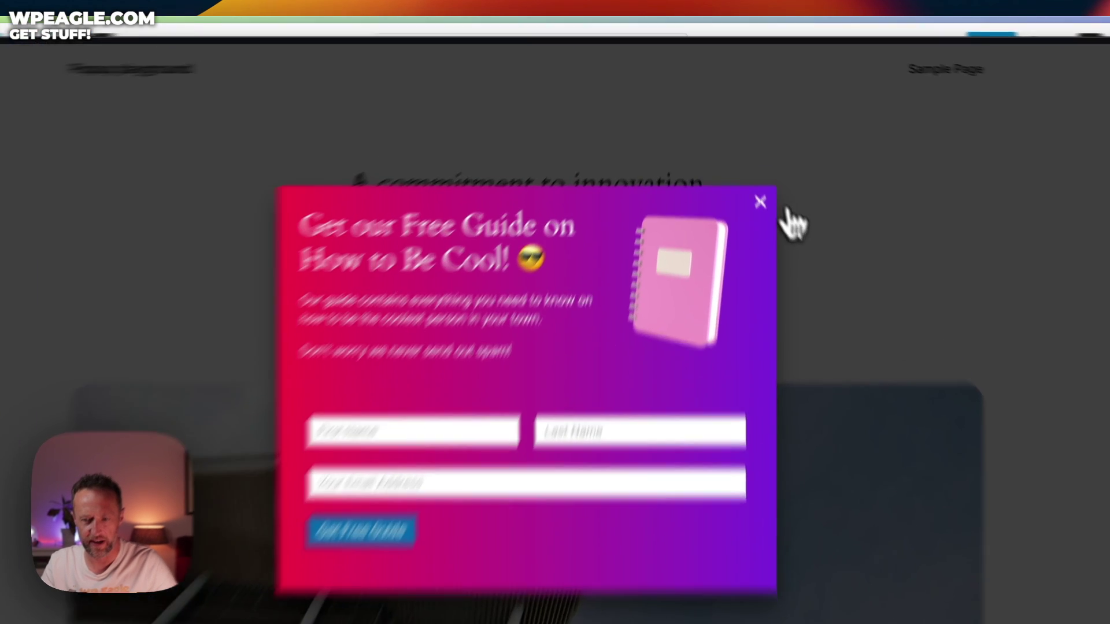
pyautogui.click(751, 172)
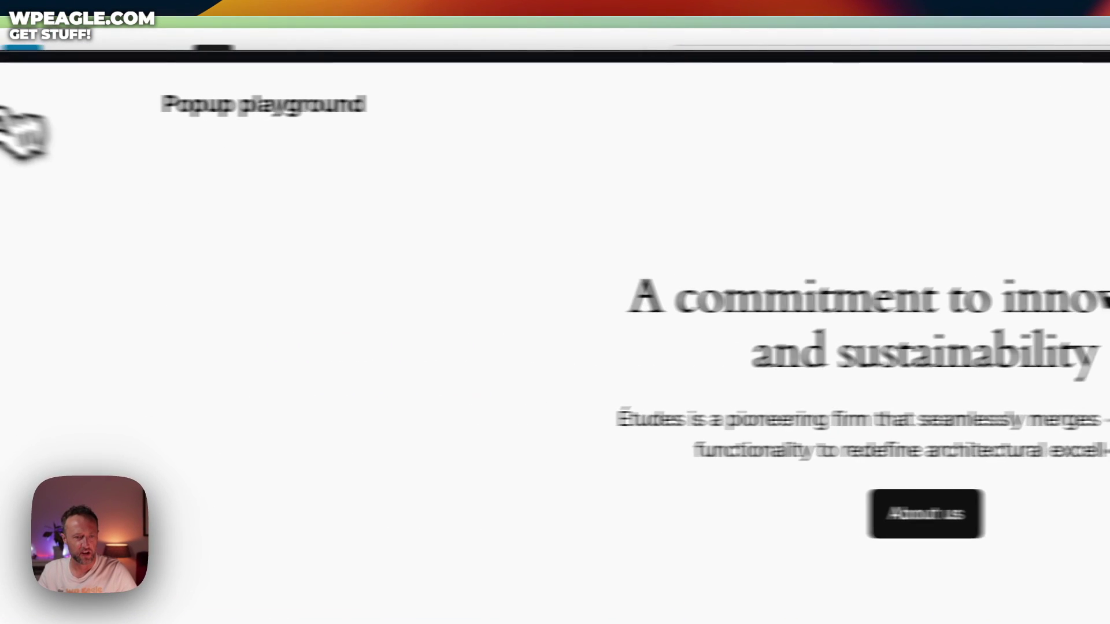
# - Back in the editor, set the signup form container's padding to 0
pyautogui.click(42, 86)
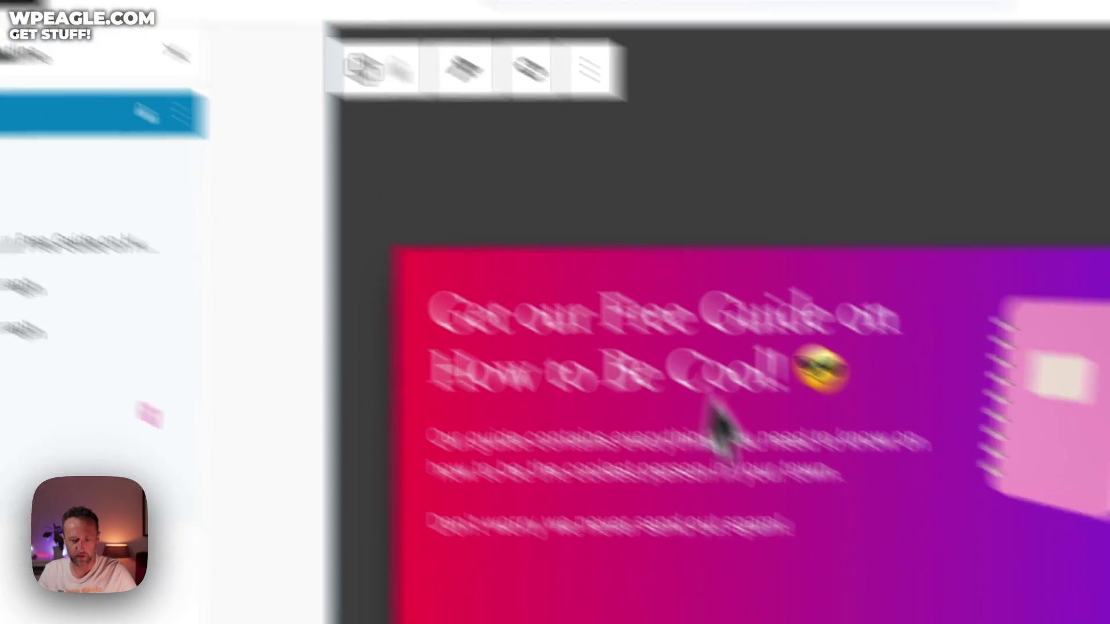
pyautogui.click(1023, 595)
pyautogui.click(370, 376)
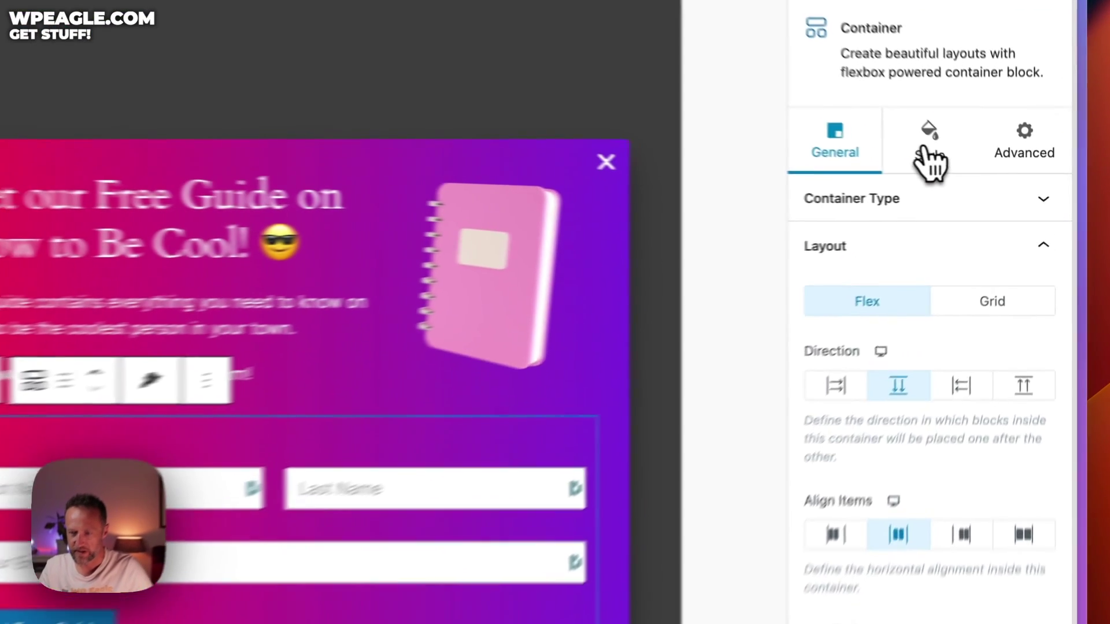
pyautogui.click(979, 170)
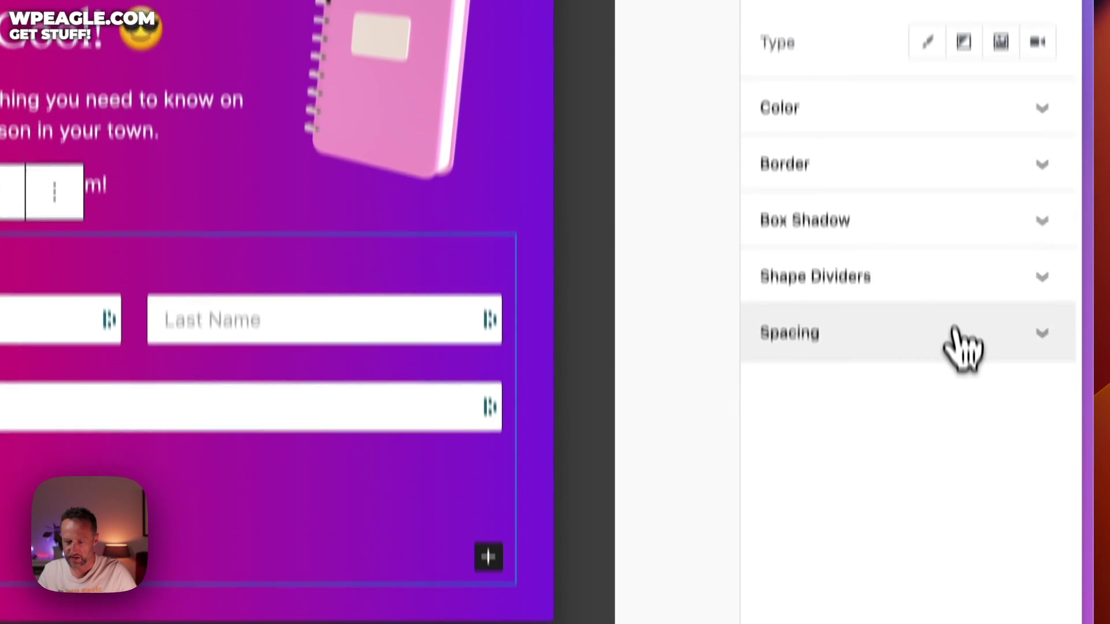
pyautogui.click(962, 341)
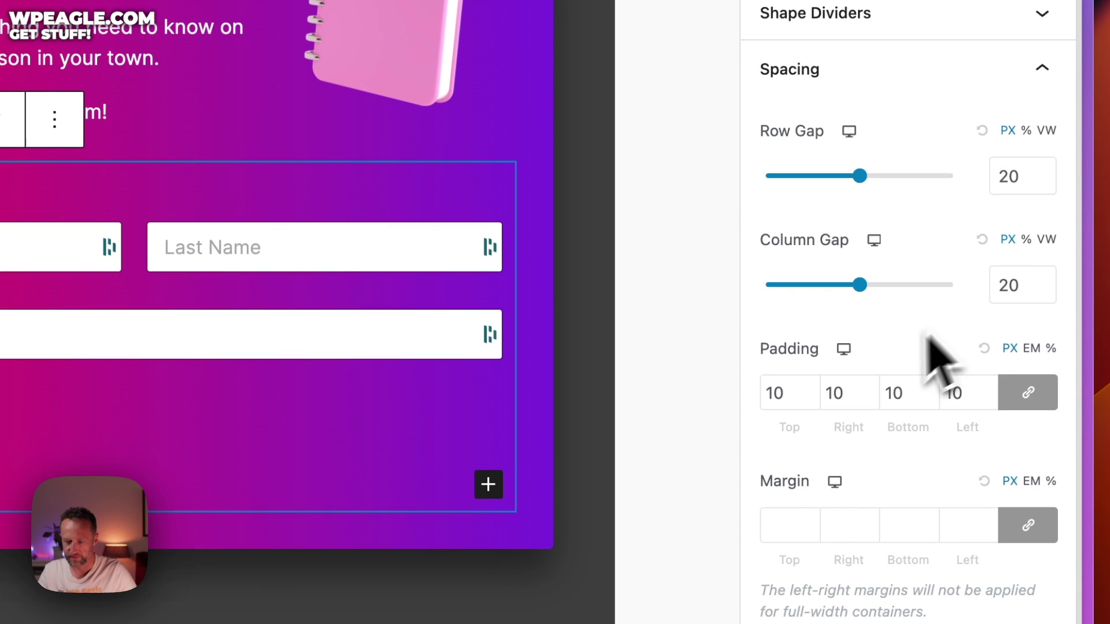
pyautogui.click(810, 397)
pyautogui.click(809, 397)
pyautogui.click(810, 397)
pyautogui.click(809, 397)
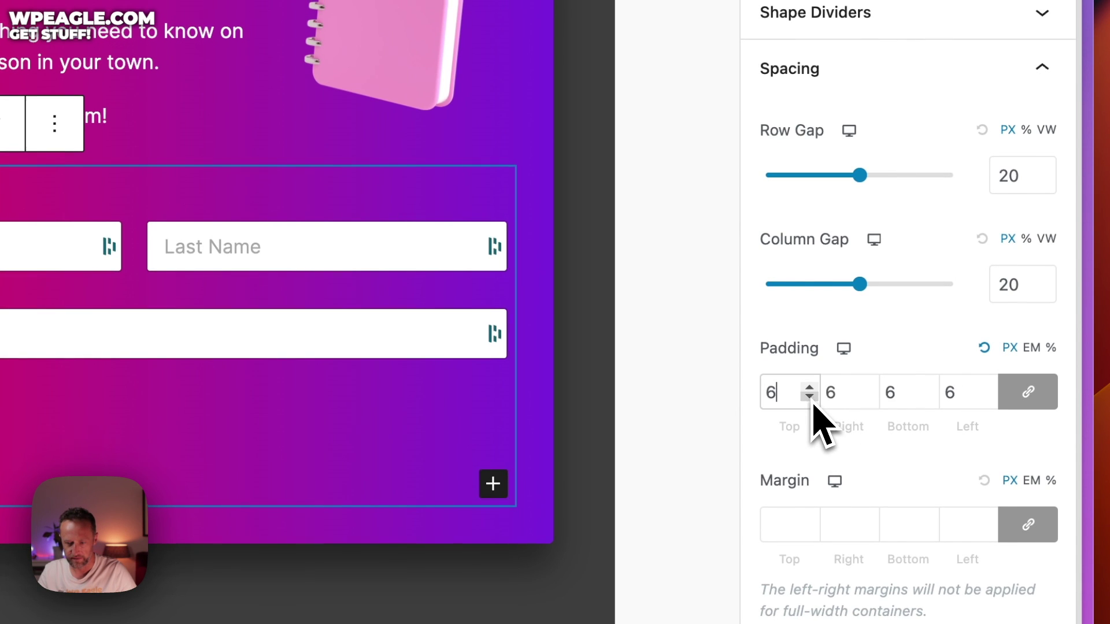
pyautogui.click(809, 397)
pyautogui.click(810, 396)
pyautogui.click(810, 397)
pyautogui.click(809, 397)
pyautogui.click(809, 396)
pyautogui.click(809, 396)
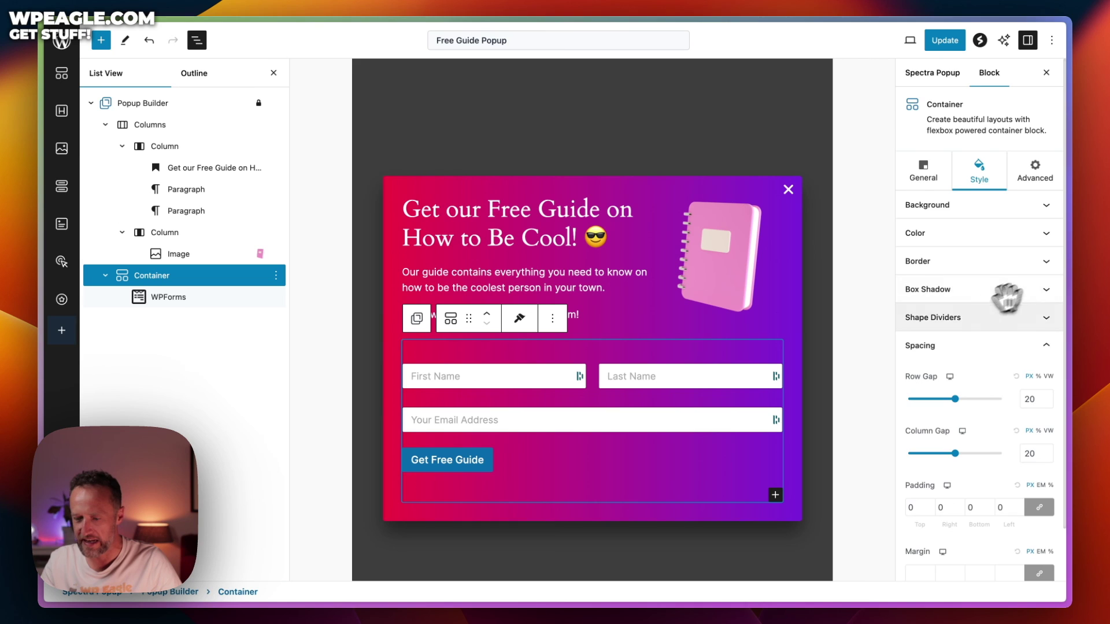
# - Give the container a -30 top margin with right, bottom and left margins at 0
pyautogui.scroll(-2, 983, 303)
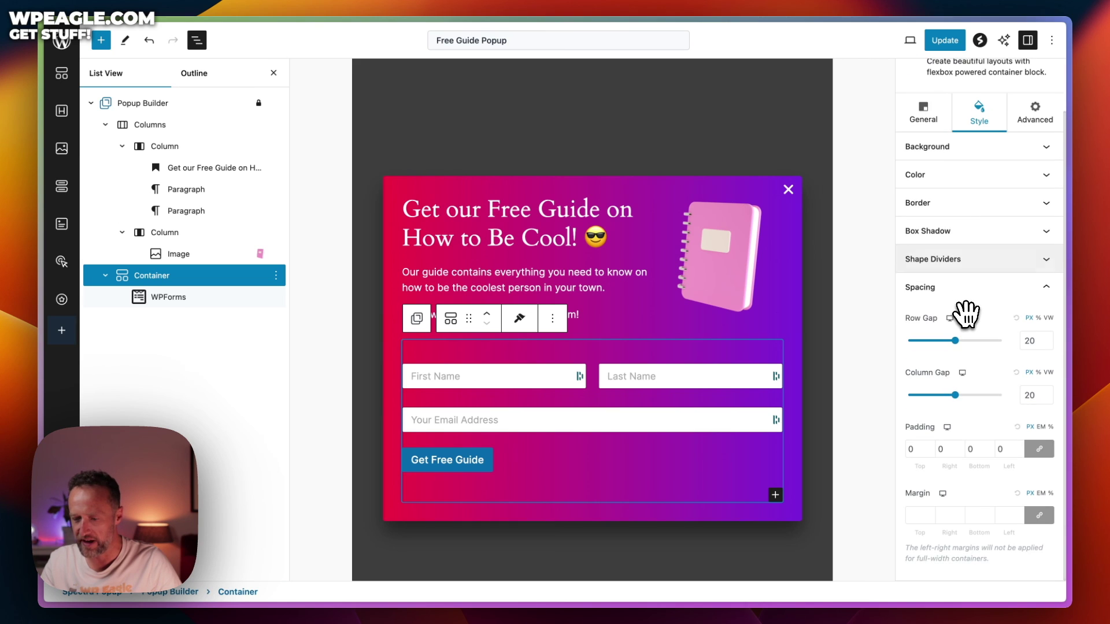
pyautogui.click(919, 516)
pyautogui.write('-2')
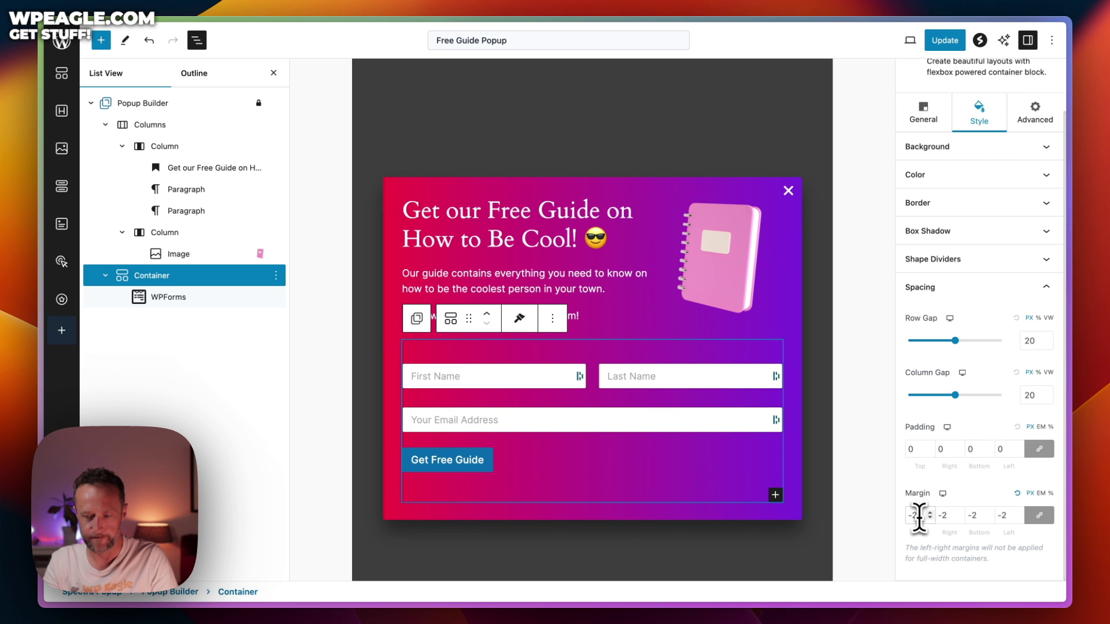
pyautogui.press('BackSpace')
pyautogui.write('30')
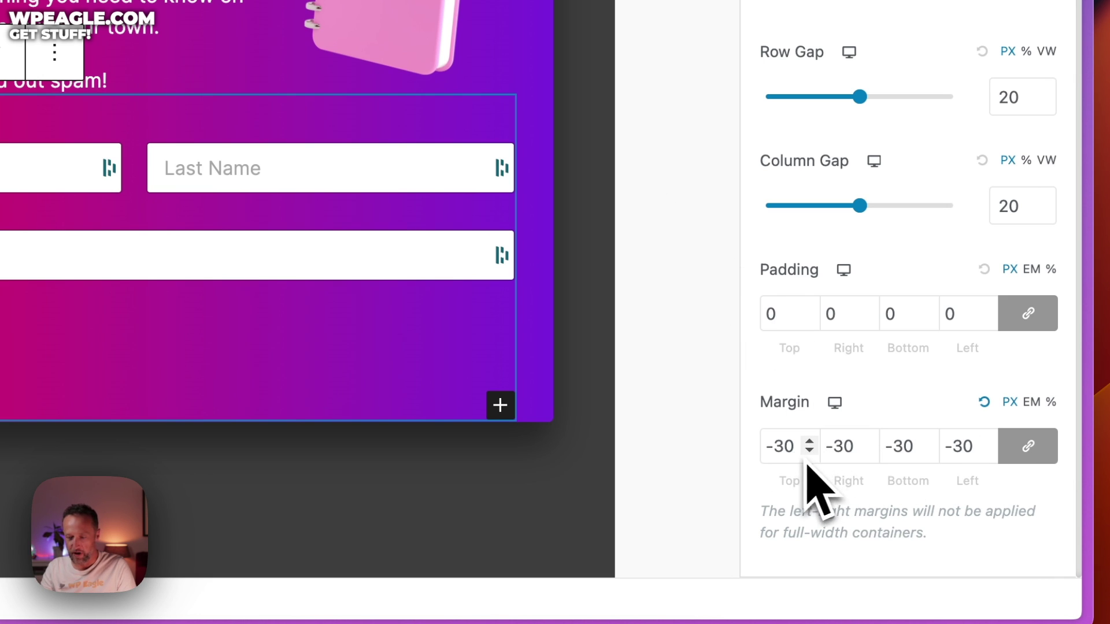
pyautogui.click(1028, 447)
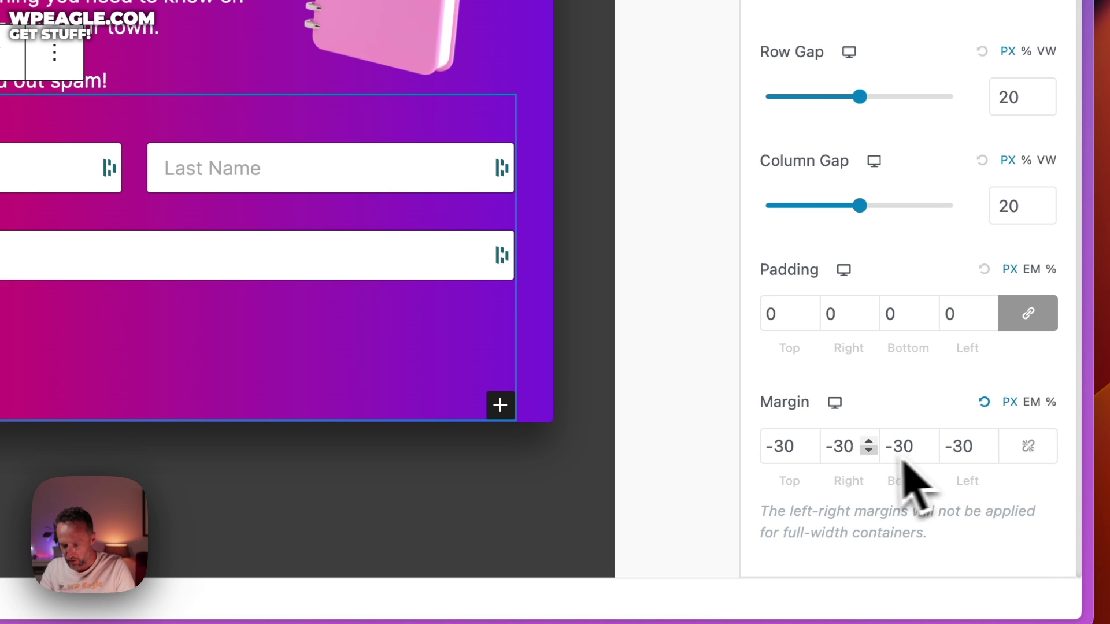
pyautogui.doubleClick(844, 447)
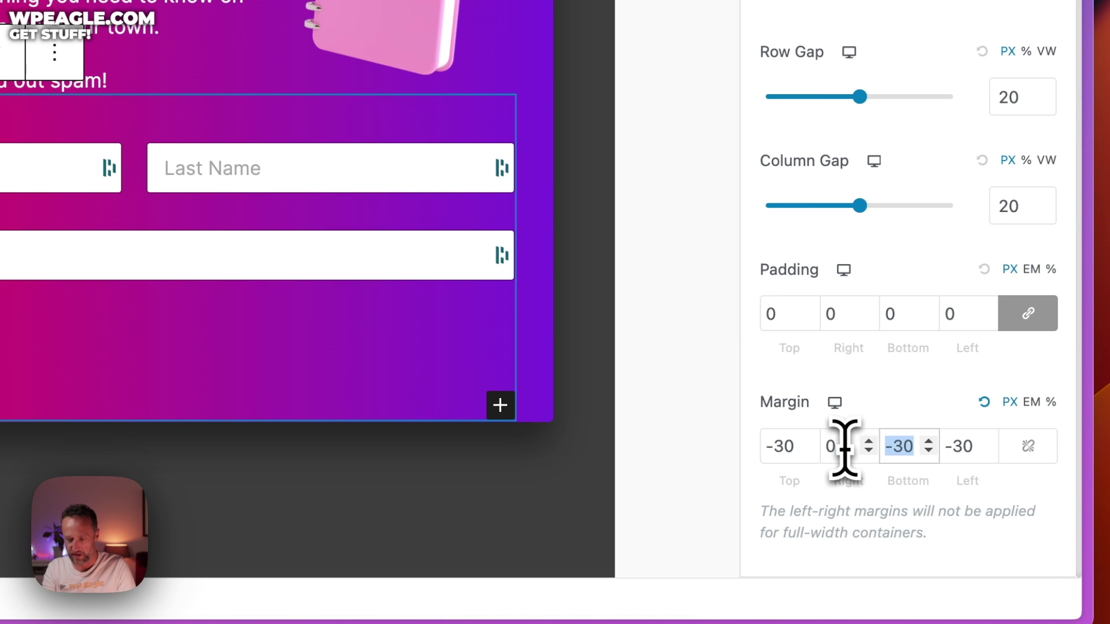
pyautogui.write('0')
pyautogui.press('Tab')
pyautogui.write('0')
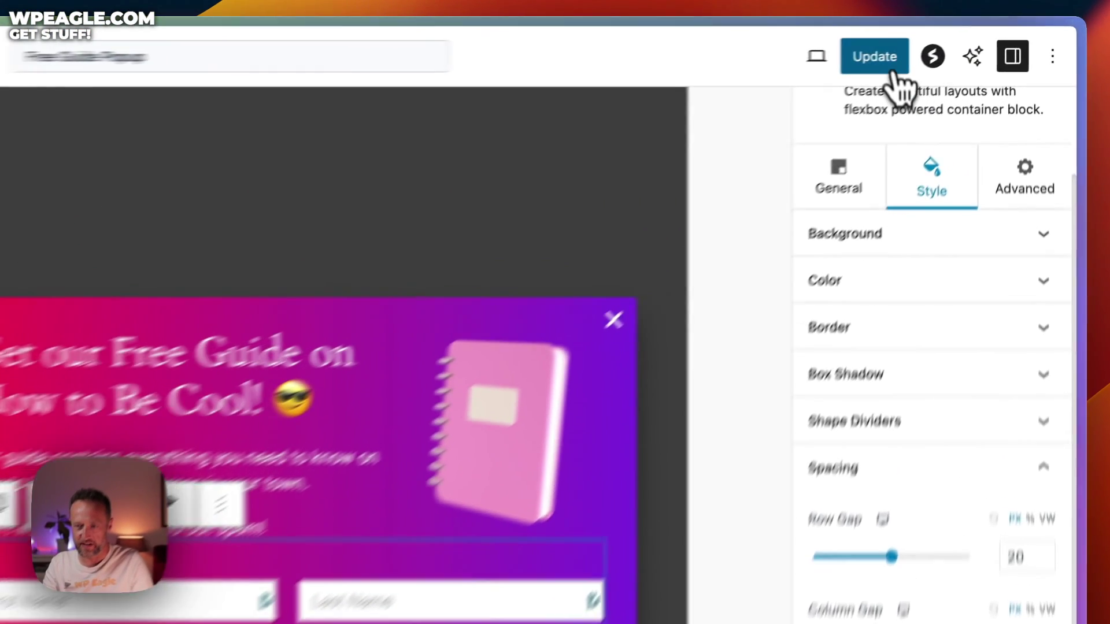
# - Save the popup changes and load the test site's homepage in a new incognito window
pyautogui.click(945, 40)
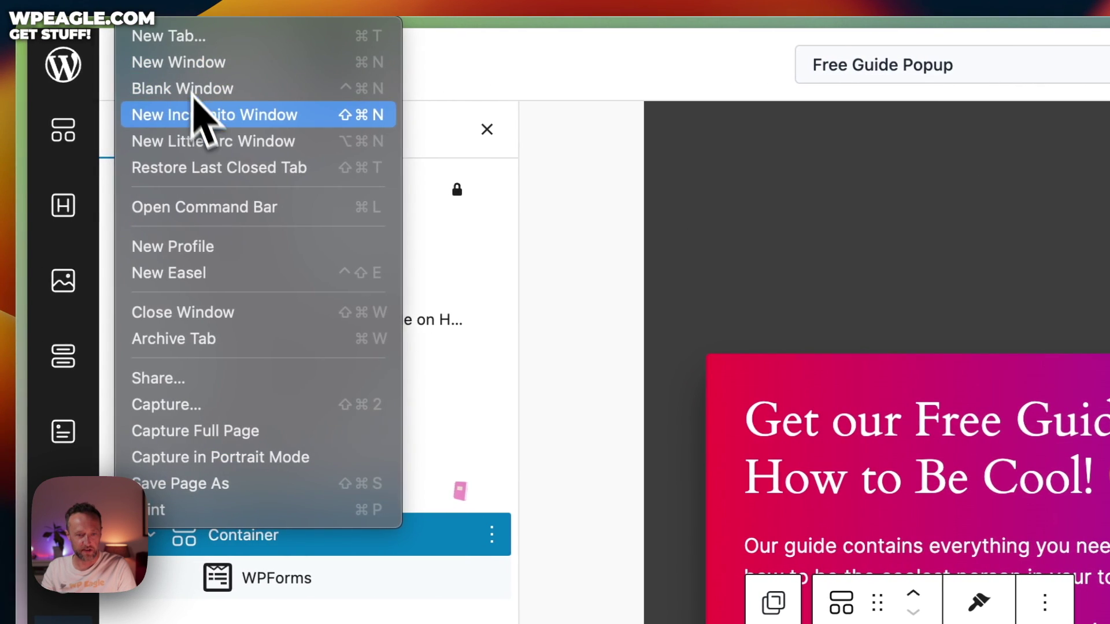
pyautogui.click(139, 110)
pyautogui.write('https://ethical-eternity-vj37.zipwp.link/')
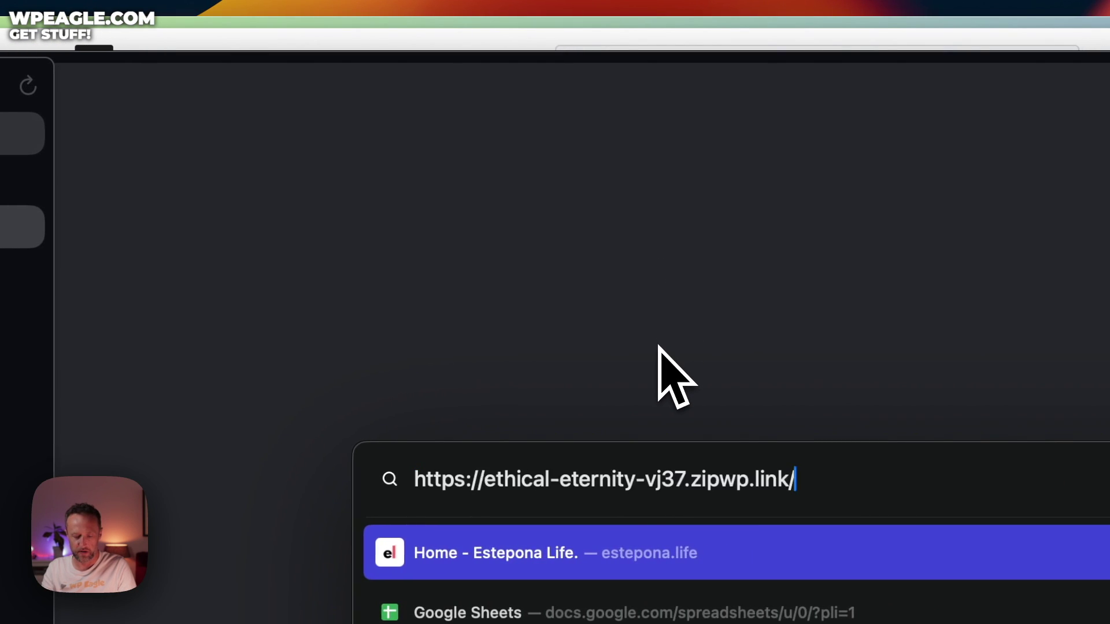
pyautogui.press('Return')
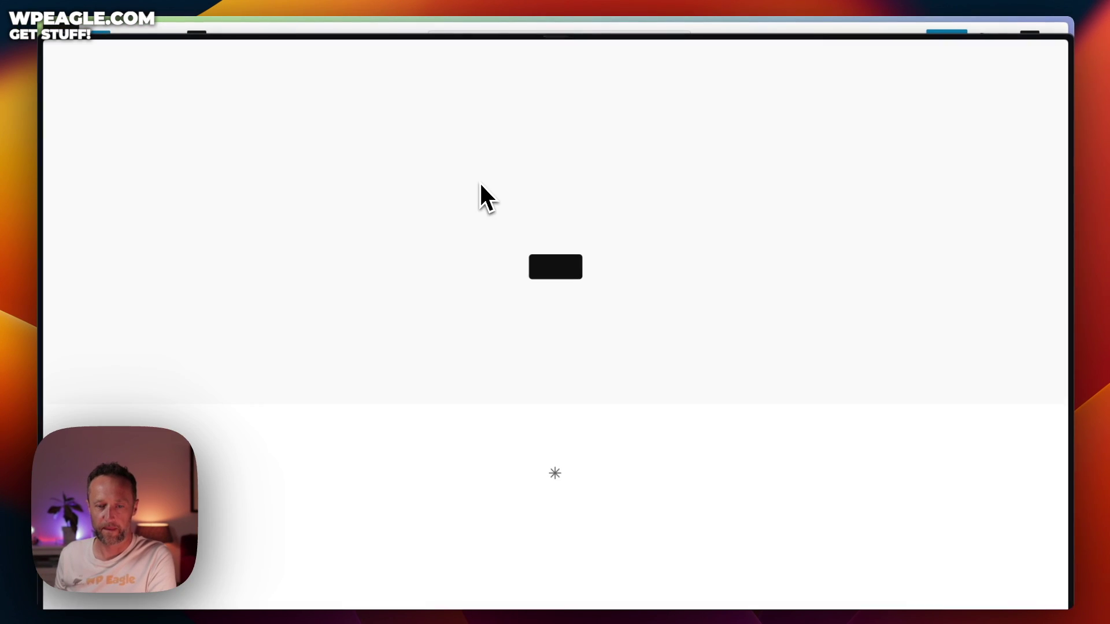